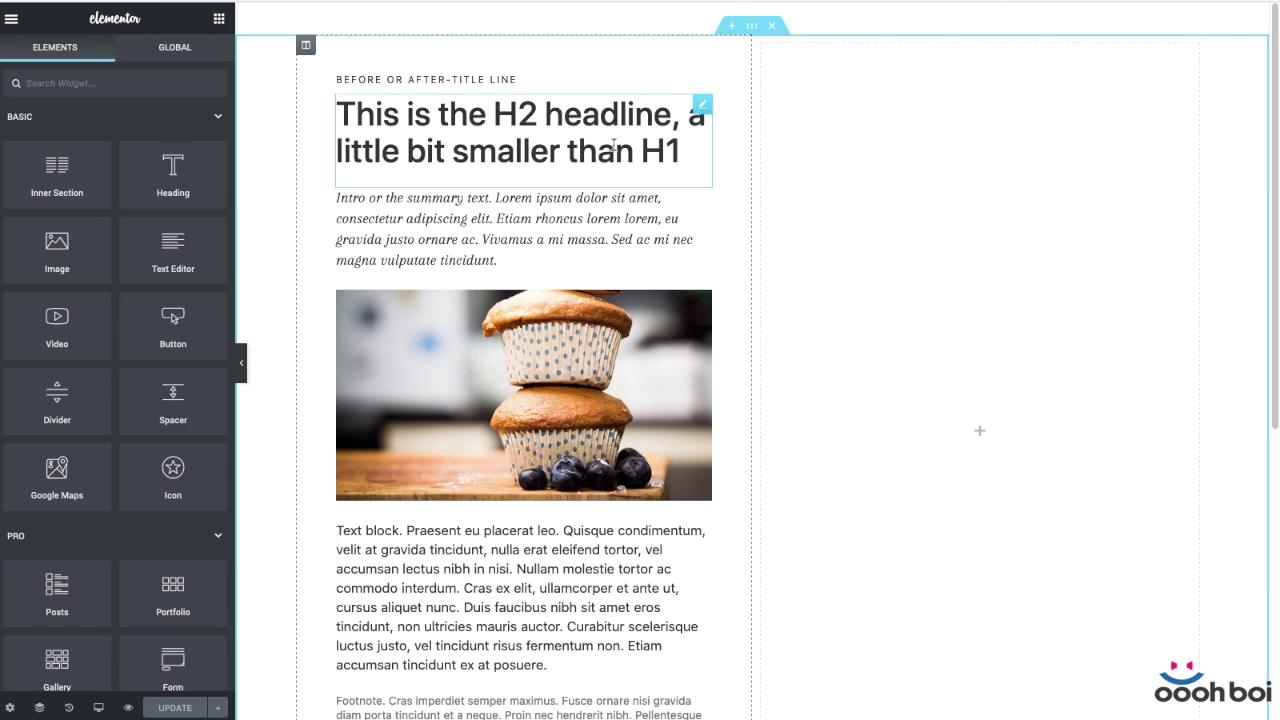
# - Select the italic intro summary widget on the canvas to edit it
pyautogui.click(652, 242)
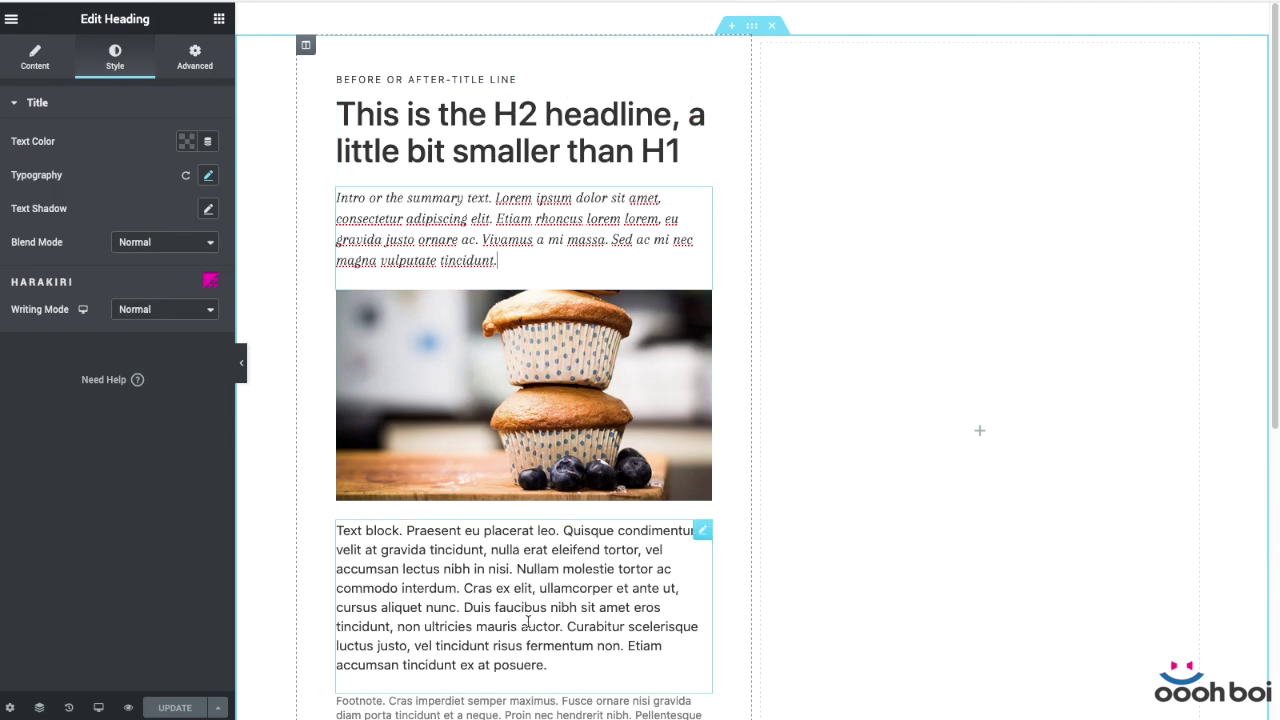
# - Review the page layout, then collapse the left editor panel for a full-width preview
pyautogui.scroll(-3, 527, 622)
pyautogui.scroll(2, 486, 523)
pyautogui.scroll(1, 484, 523)
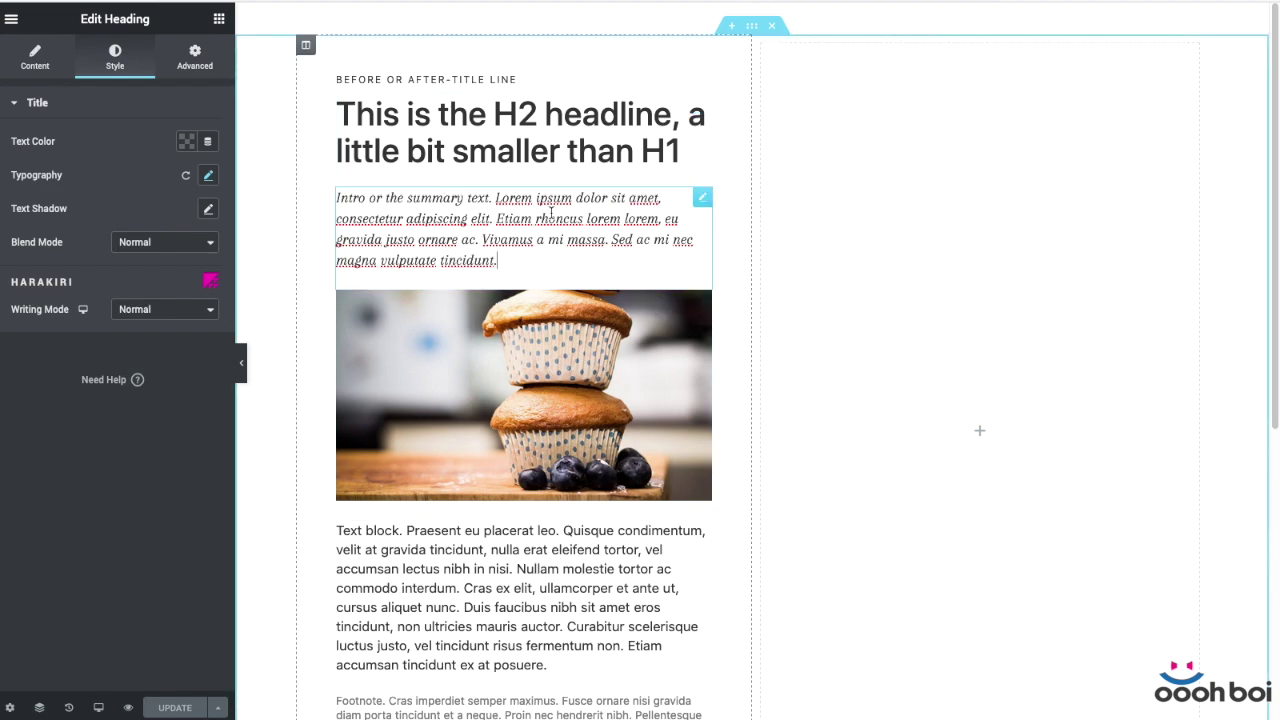
pyautogui.scroll(-1, 551, 212)
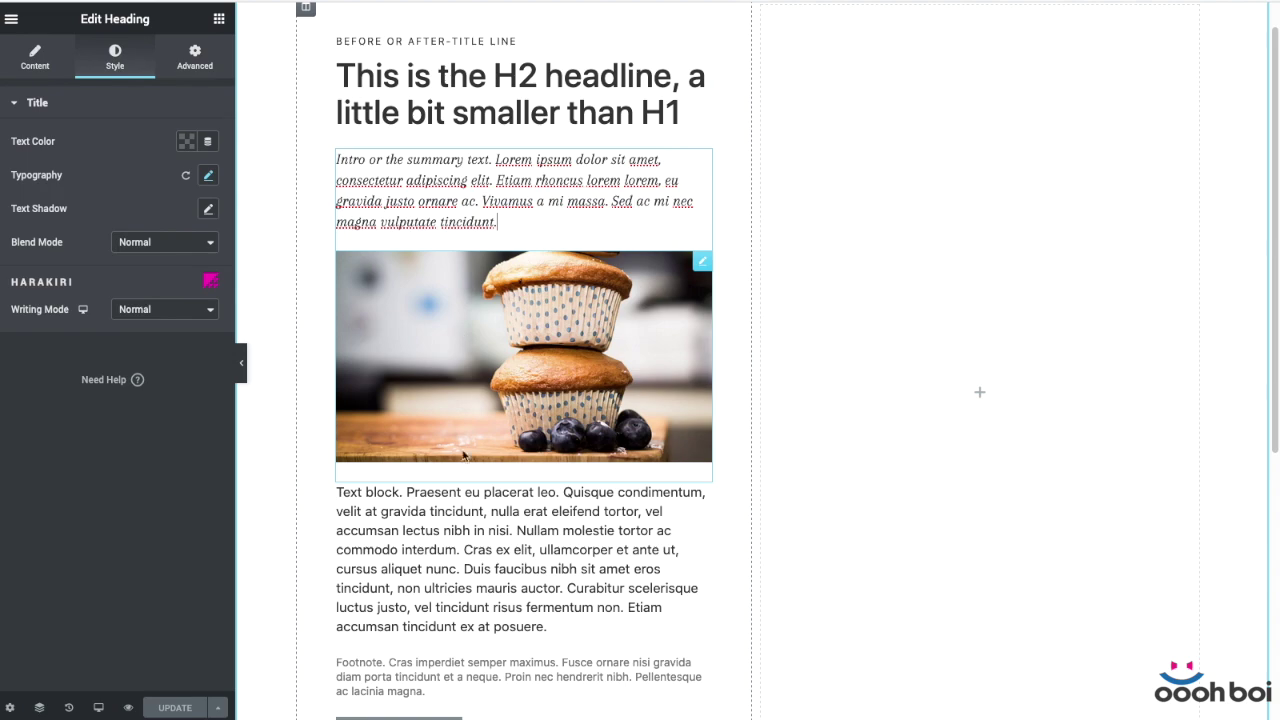
pyautogui.scroll(-3, 640, 480)
pyautogui.scroll(4, 600, 450)
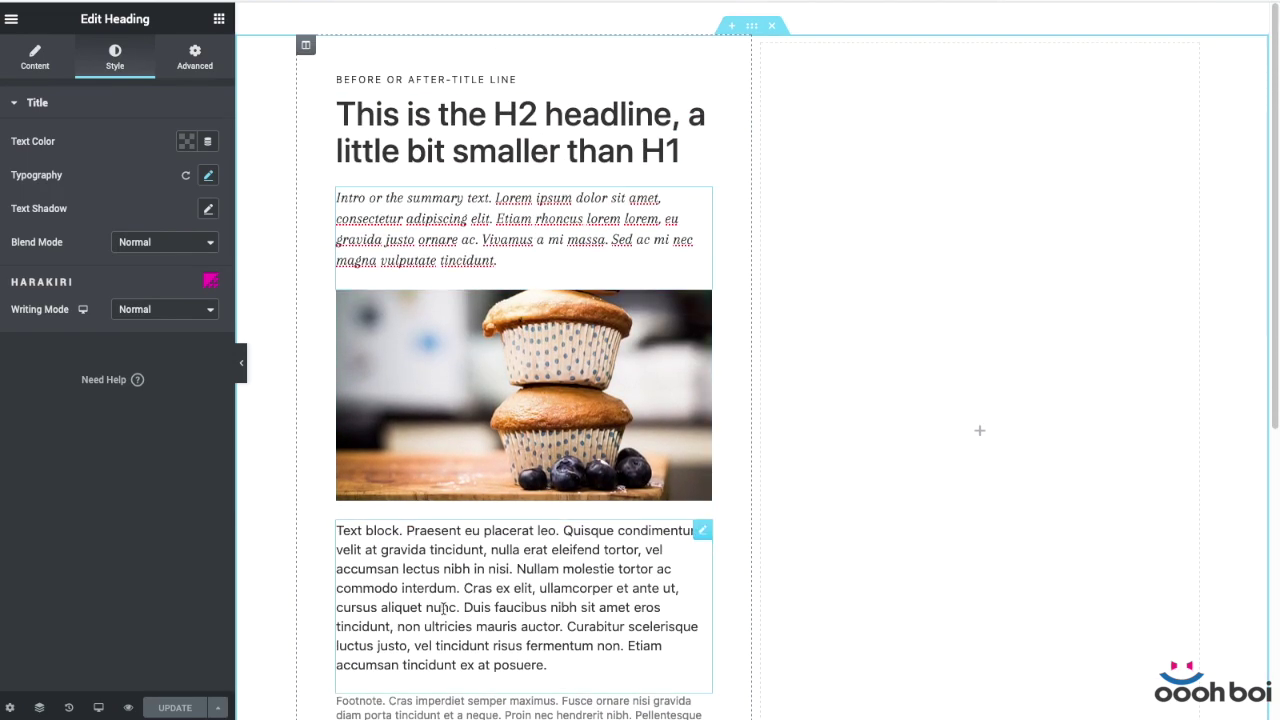
pyautogui.scroll(-4, 458, 566)
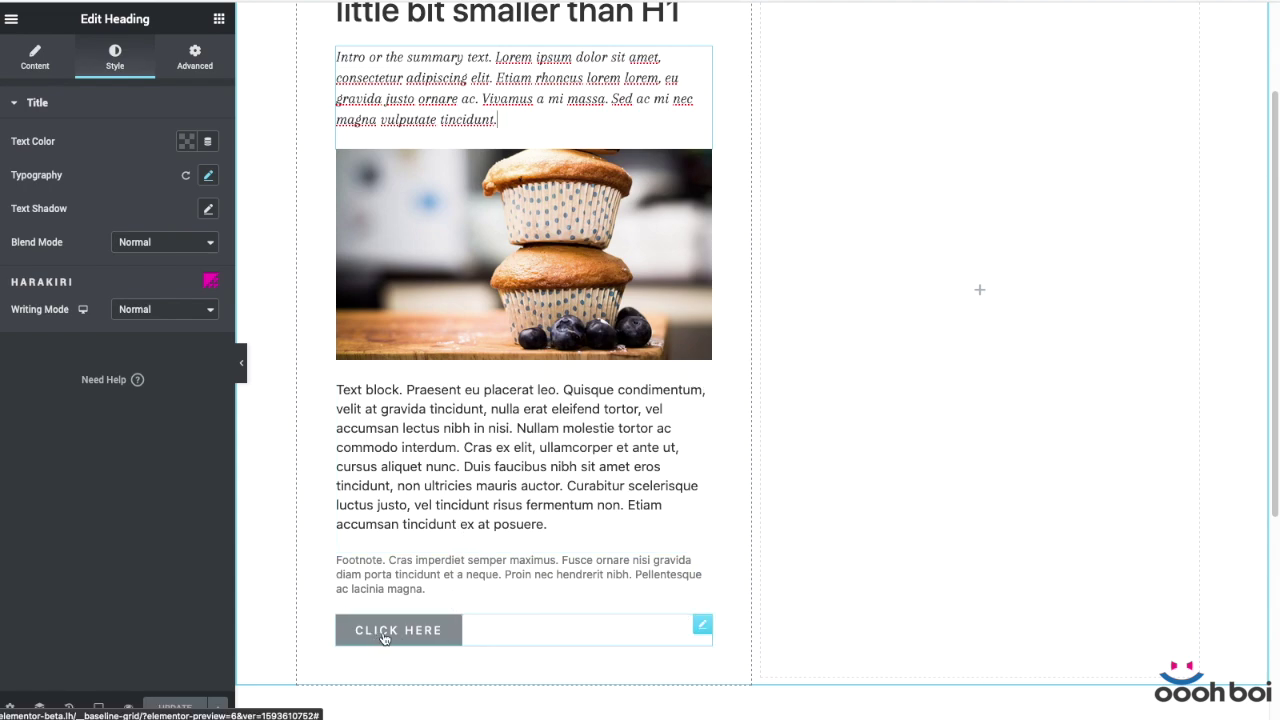
pyautogui.scroll(4, 486, 591)
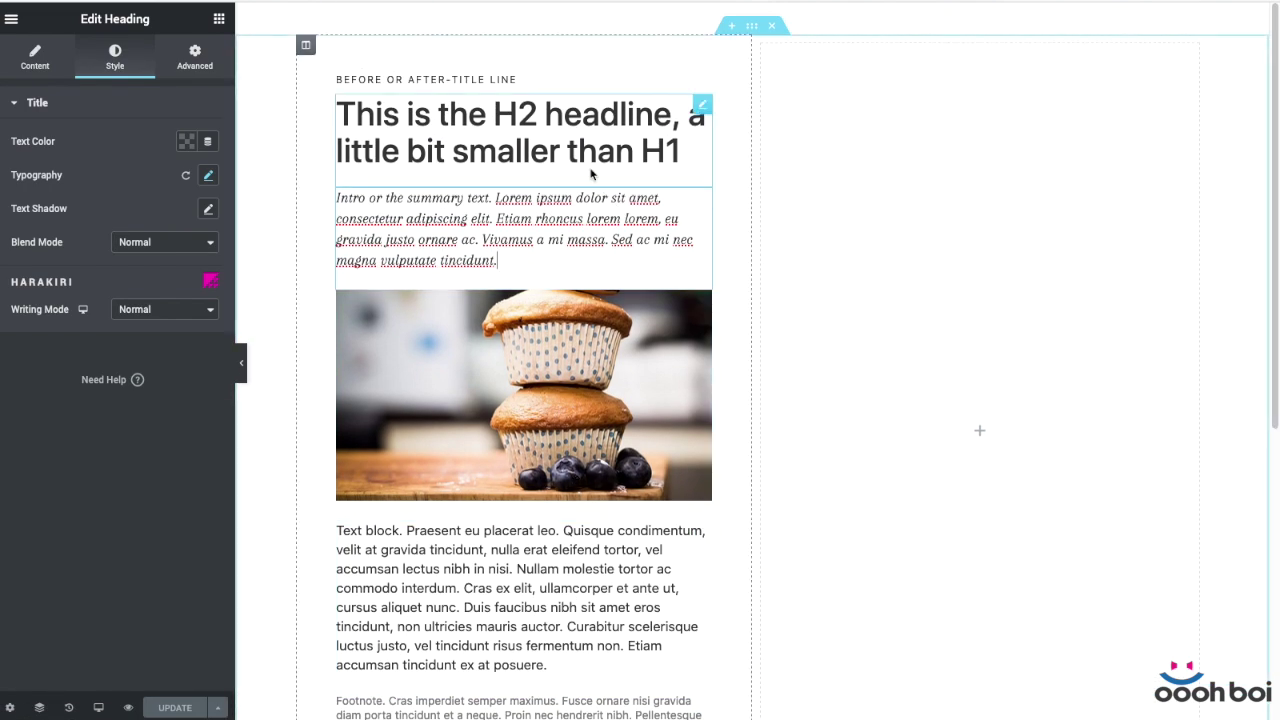
pyautogui.click(241, 353)
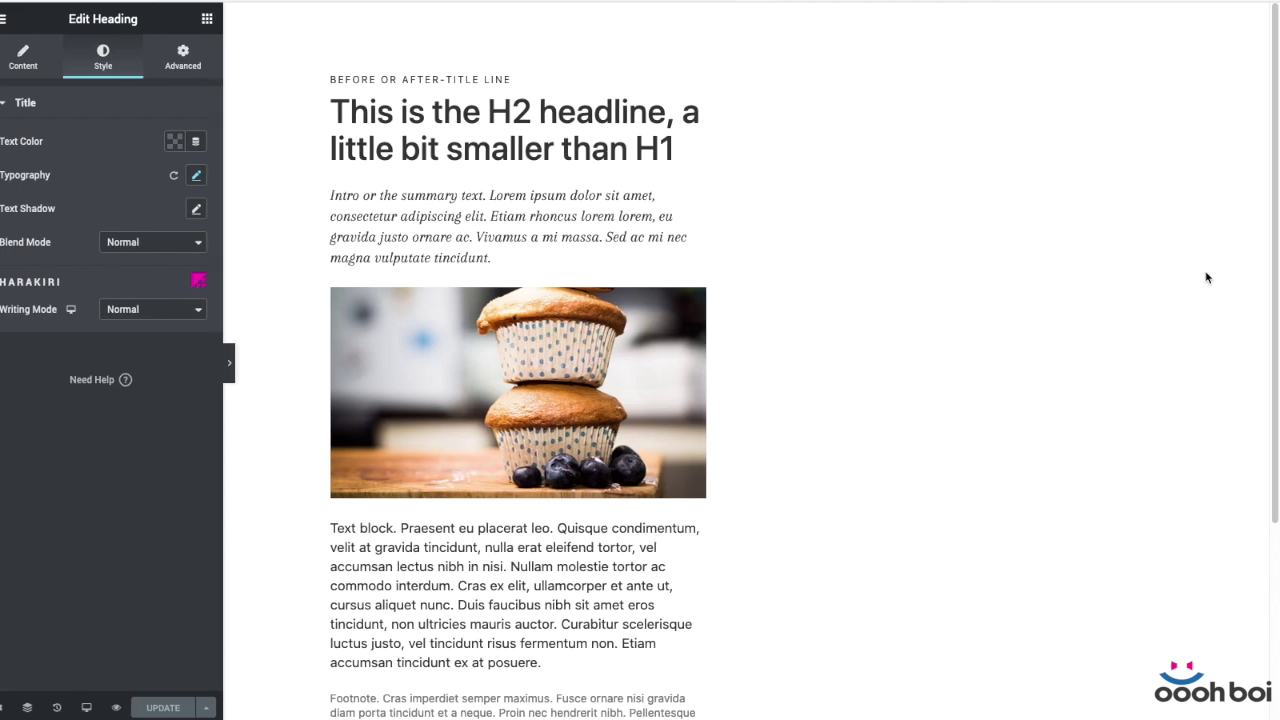
# - Check the footnote and Click Here button in the preview, then restore the editor panel
pyautogui.scroll(-2, 539, 305)
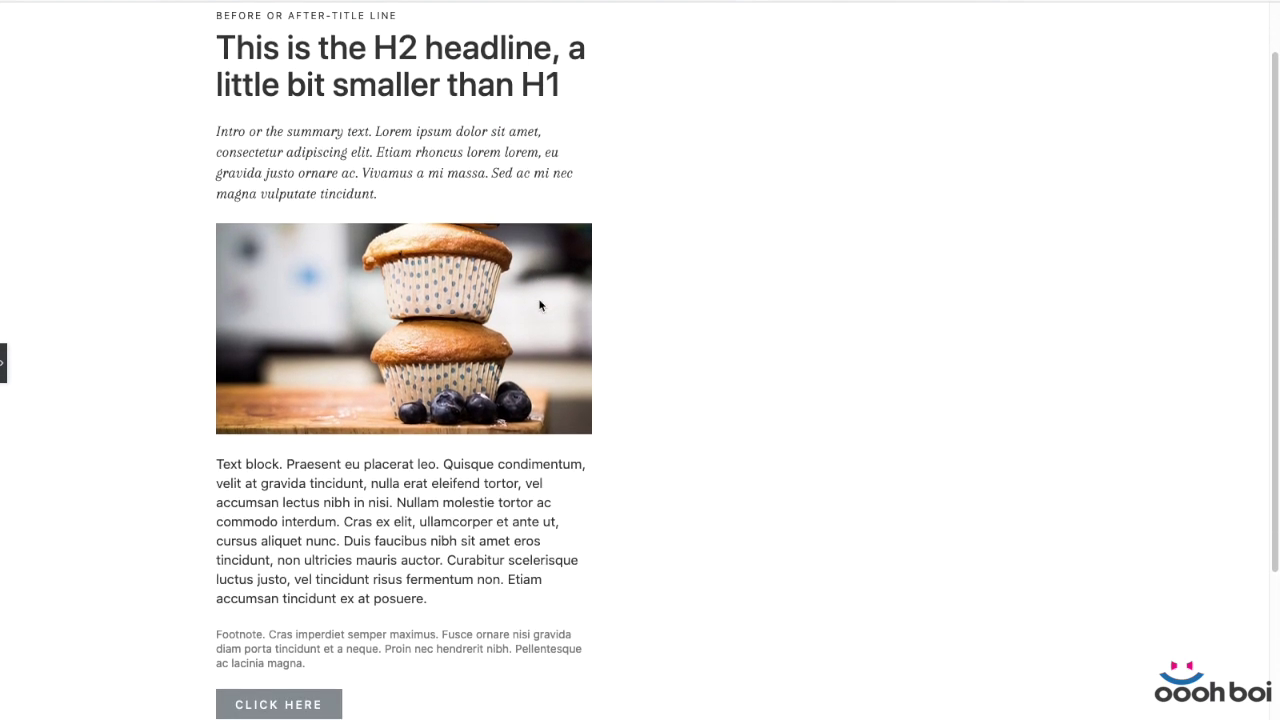
pyautogui.scroll(2, 539, 305)
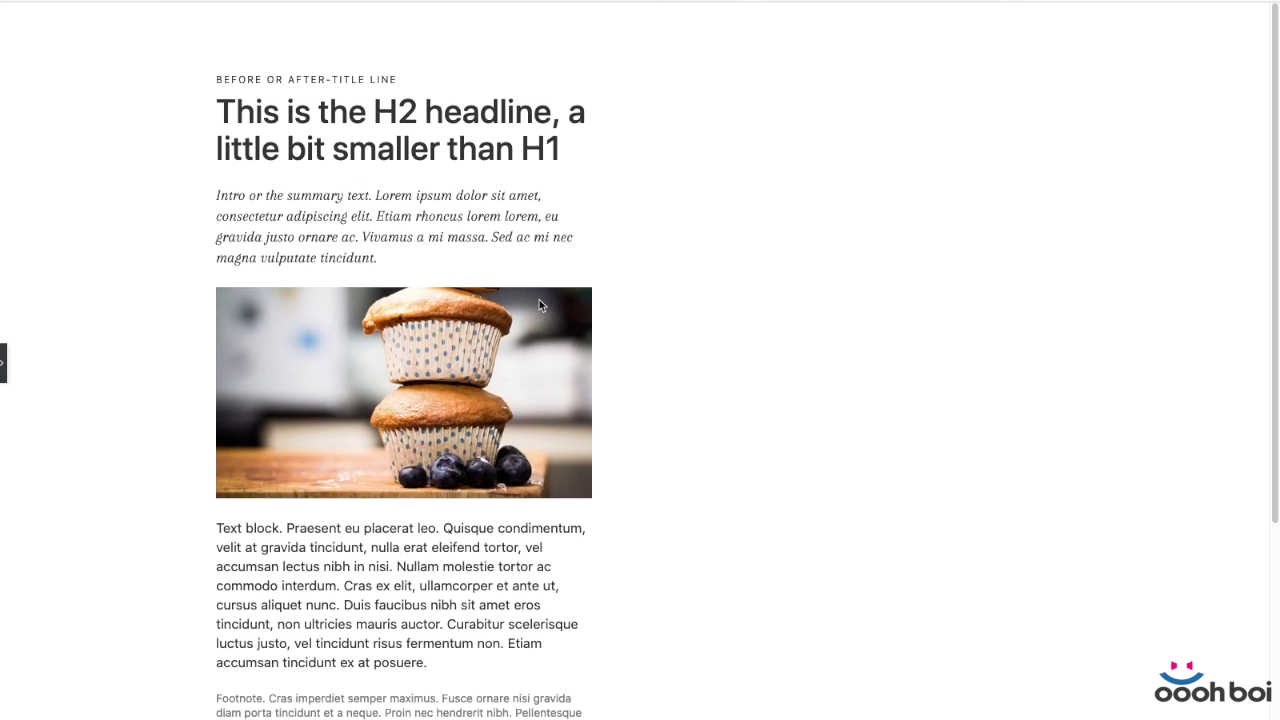
pyautogui.scroll(-2, 539, 302)
pyautogui.scroll(3, 539, 302)
pyautogui.scroll(-2, 539, 302)
pyautogui.scroll(-2, 539, 304)
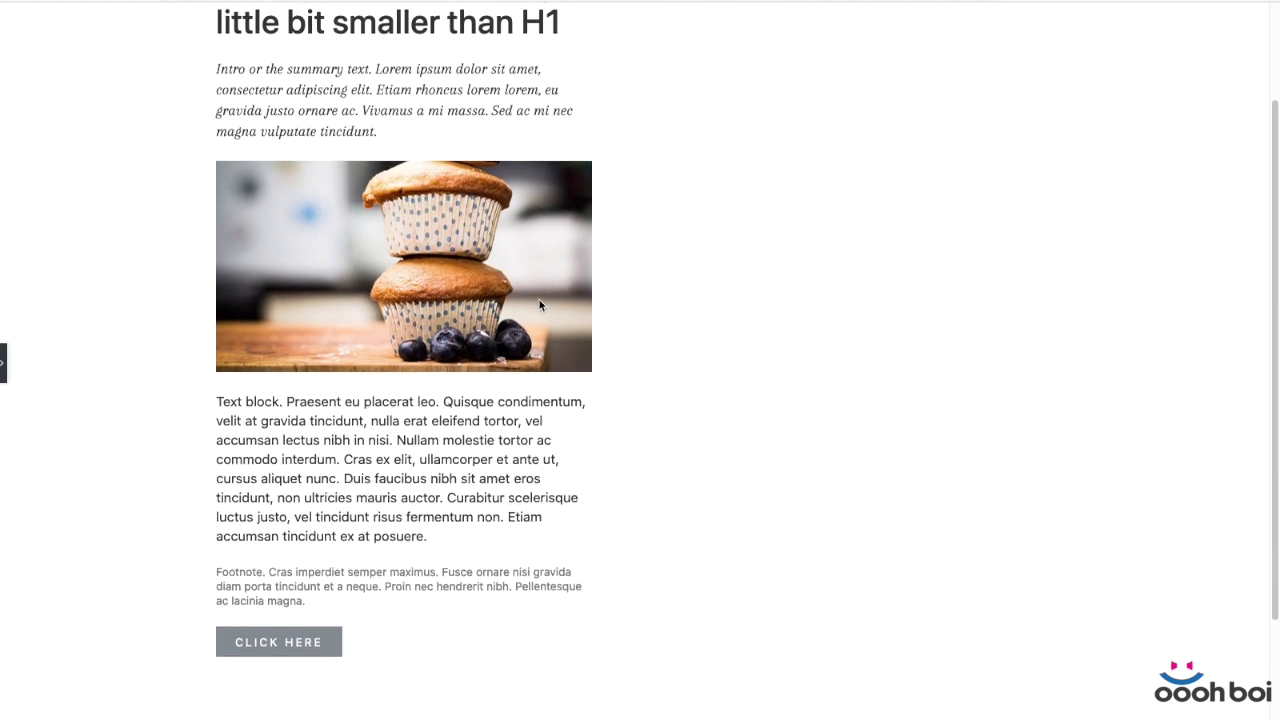
pyautogui.scroll(3, 539, 305)
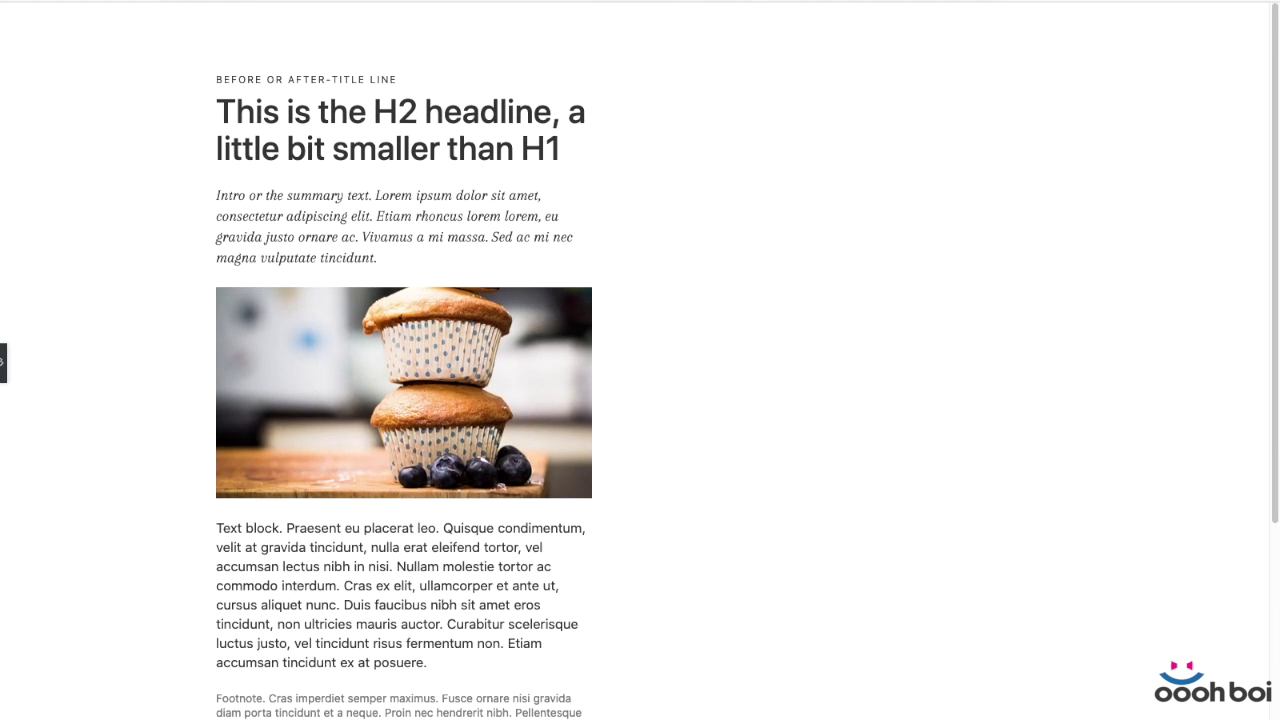
pyautogui.click(4, 362)
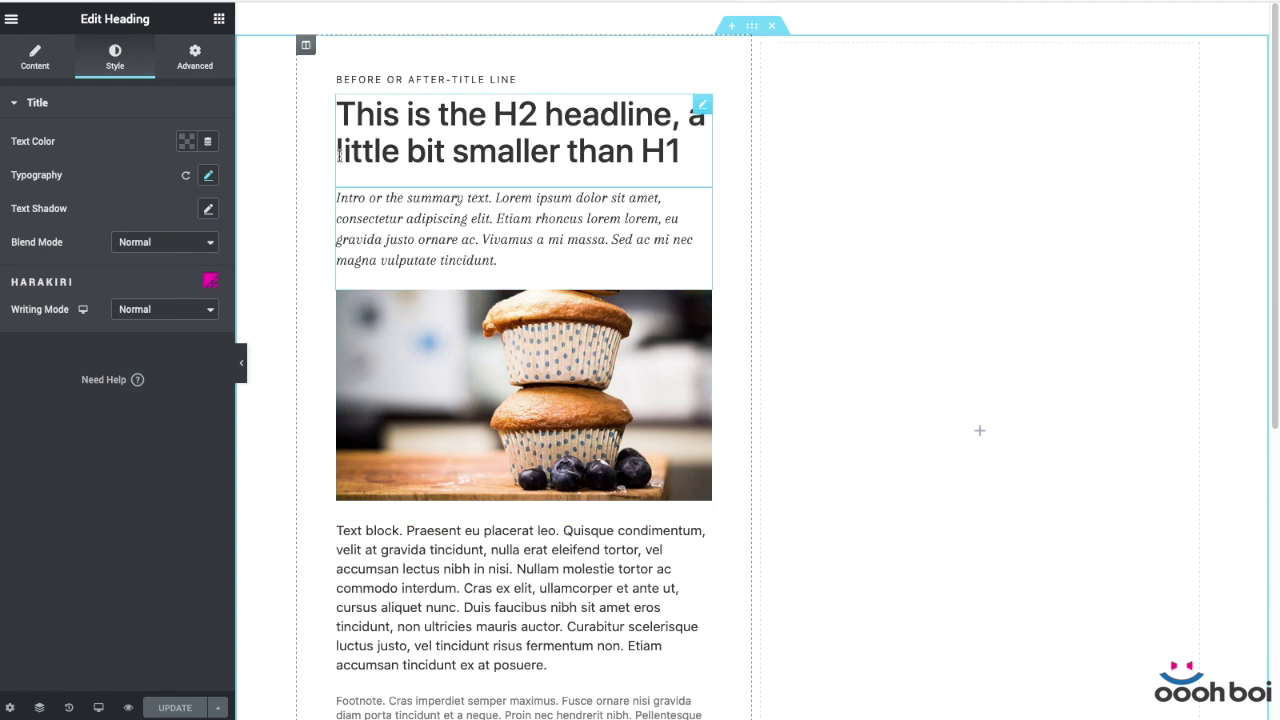
# - Duplicate the content column and delete the leftover empty third column
pyautogui.rightClick(305, 45)
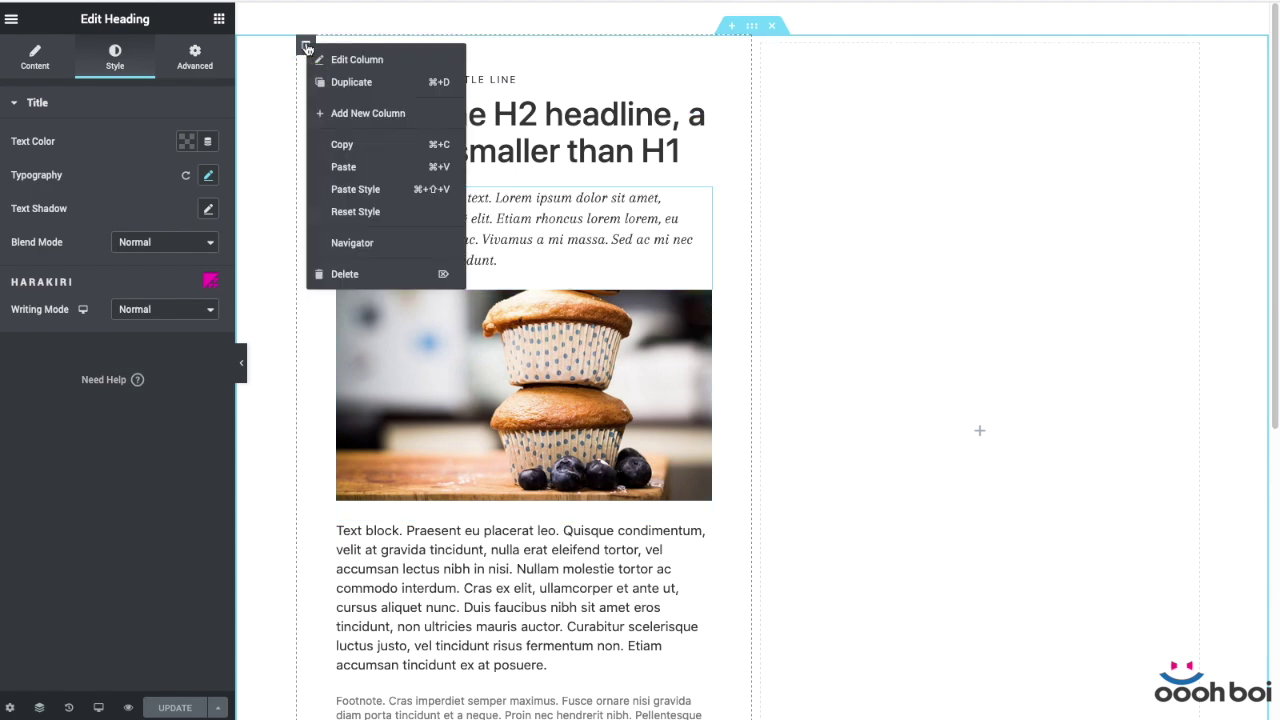
pyautogui.click(460, 82)
pyautogui.rightClick(915, 46)
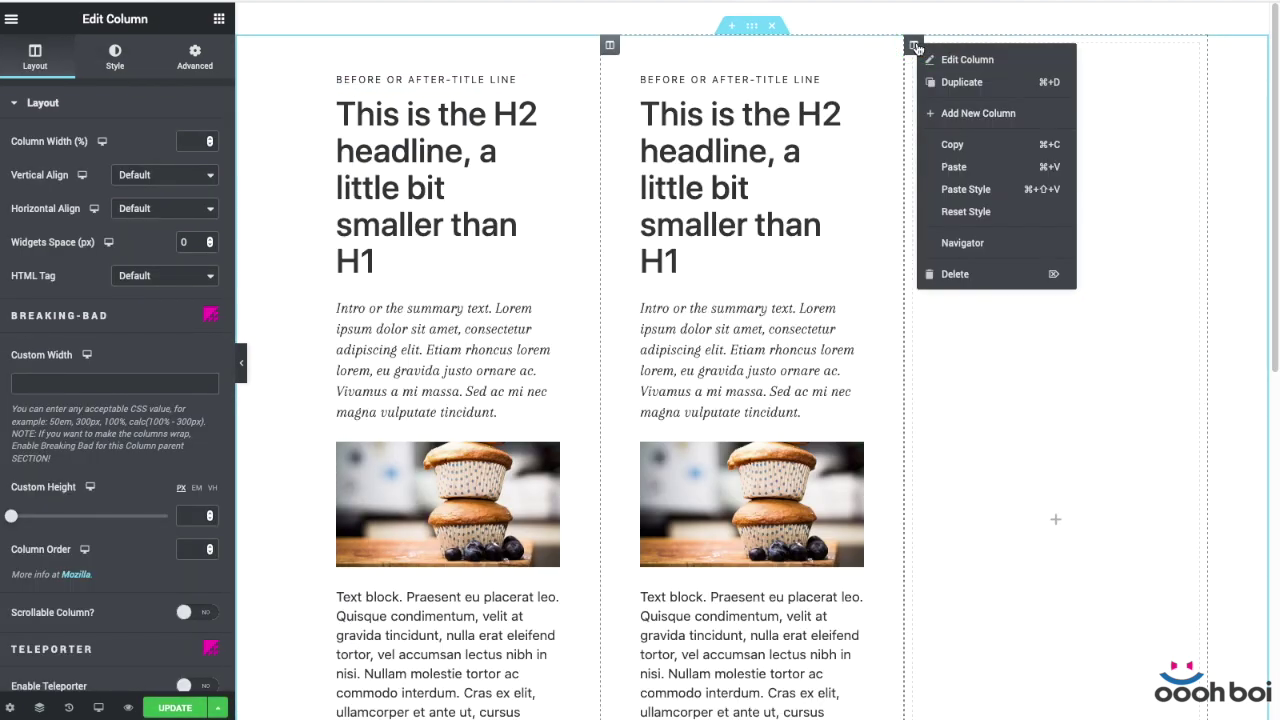
pyautogui.click(983, 281)
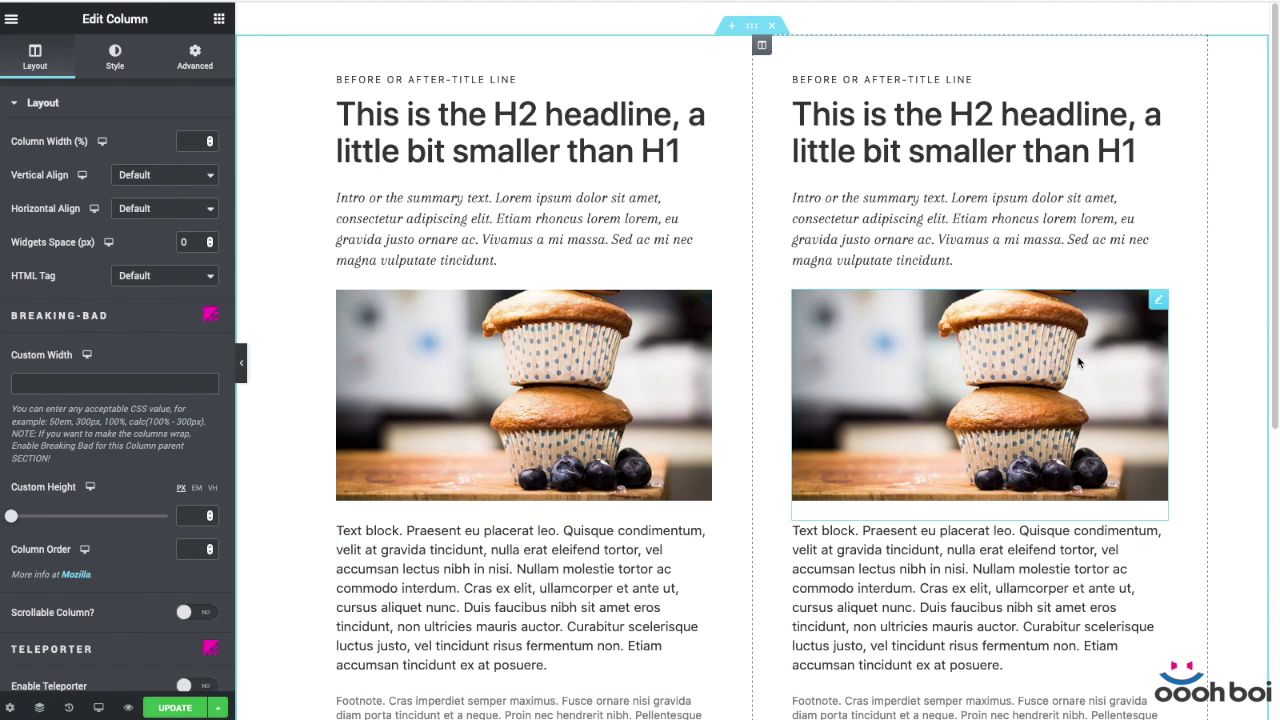
pyautogui.scroll(-1, 1078, 362)
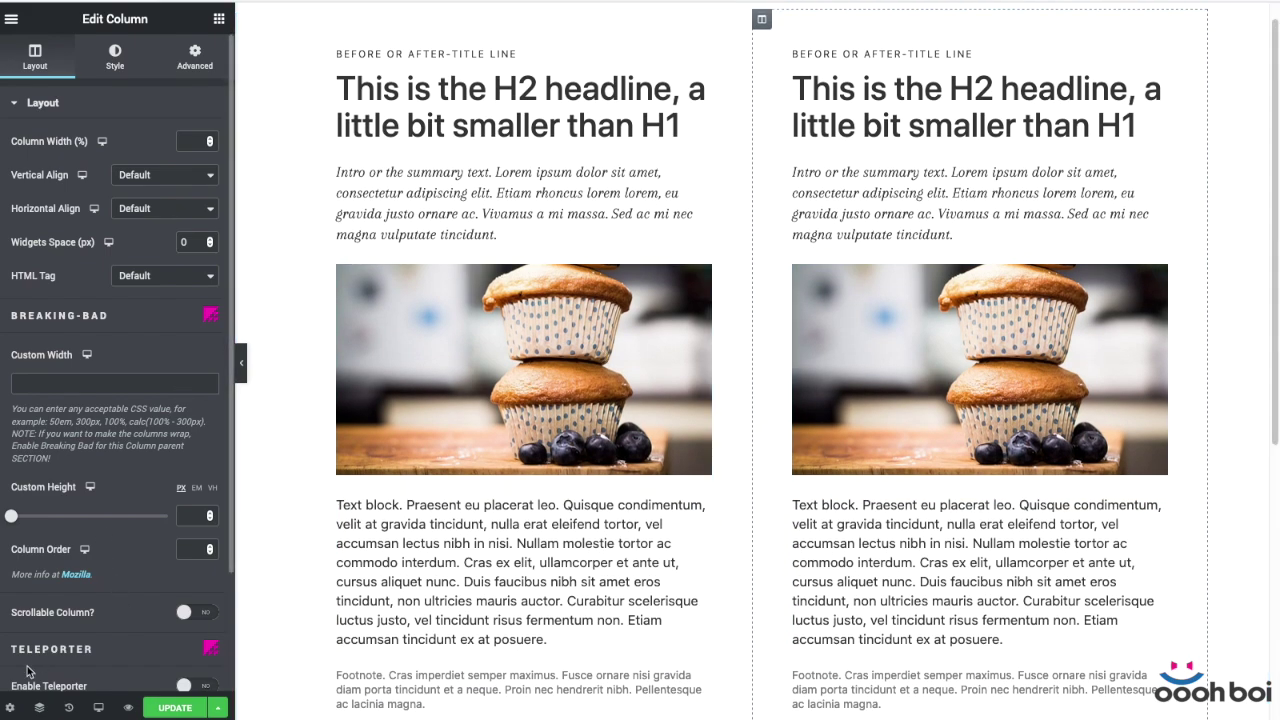
# - Enable Baseline Grid in Page Settings with a grid size of 4
pyautogui.click(10, 707)
pyautogui.moveTo(91, 430); pyautogui.dragTo(14, 430)
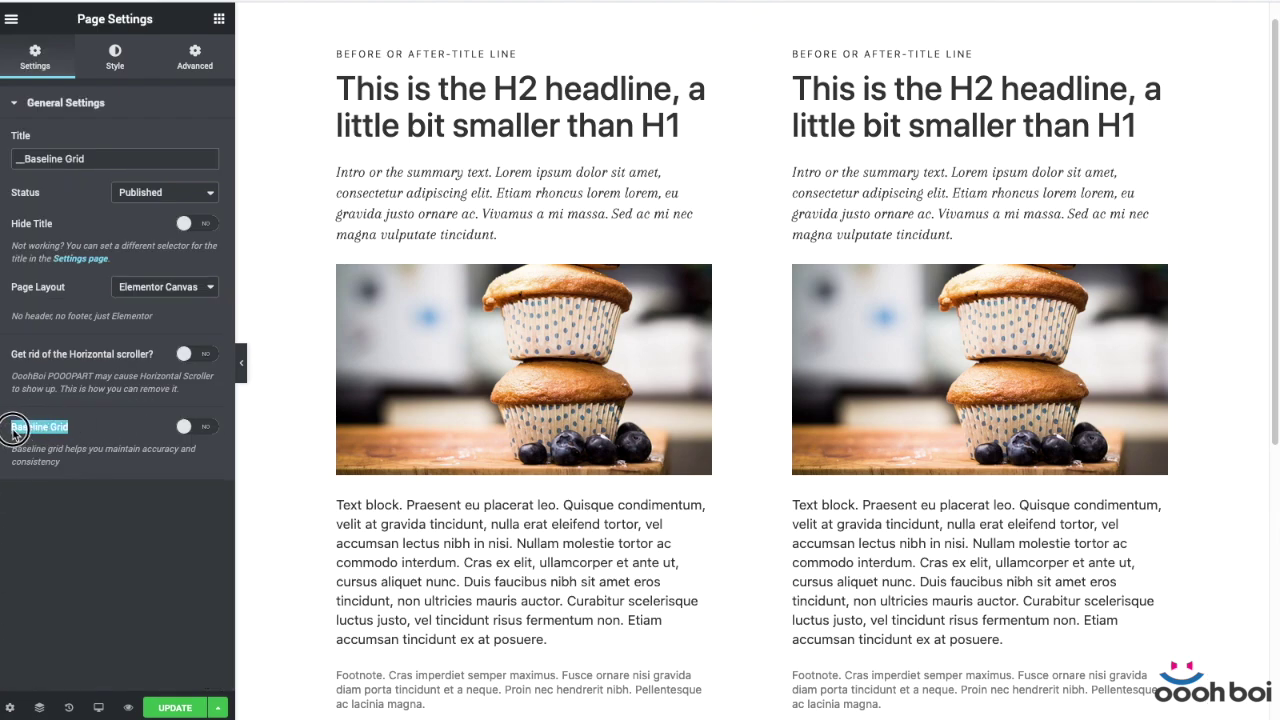
pyautogui.click(191, 426)
pyautogui.moveTo(36, 541)
pyautogui.mouseDown()
pyautogui.moveTo(113, 543)
pyautogui.moveTo(36, 546)
pyautogui.mouseUp()
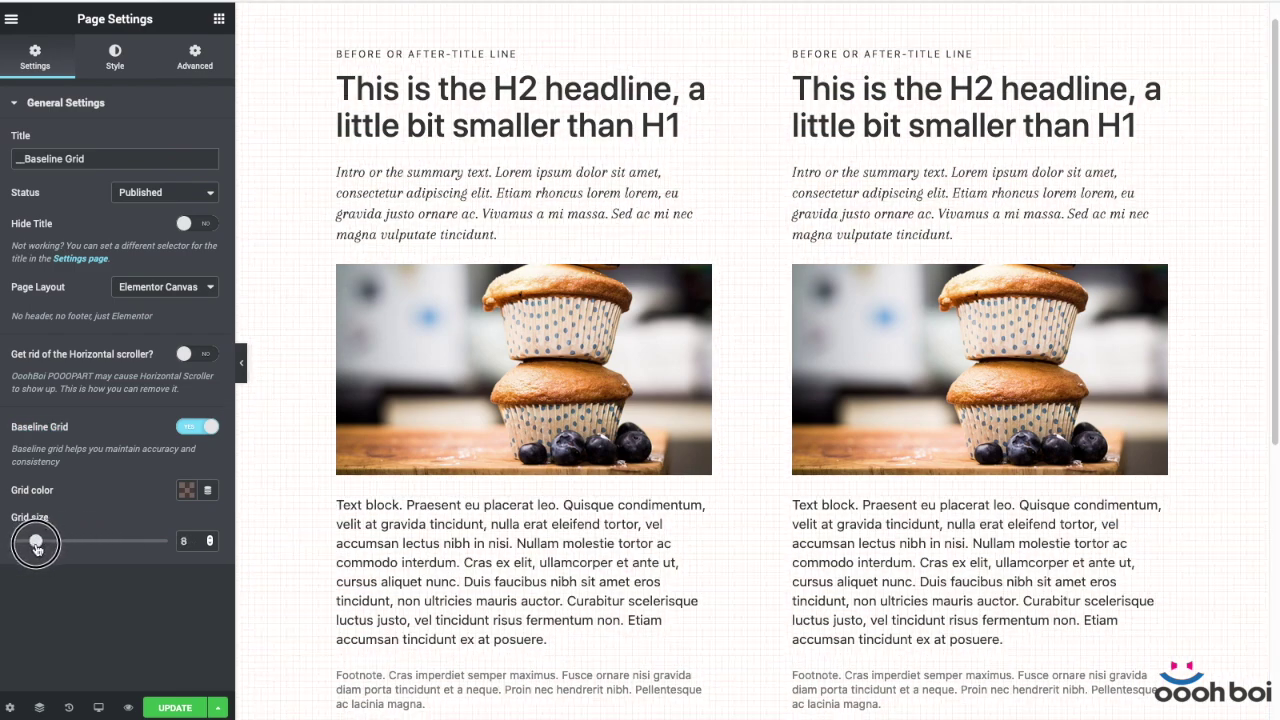
pyautogui.moveTo(190, 541); pyautogui.dragTo(168, 547)
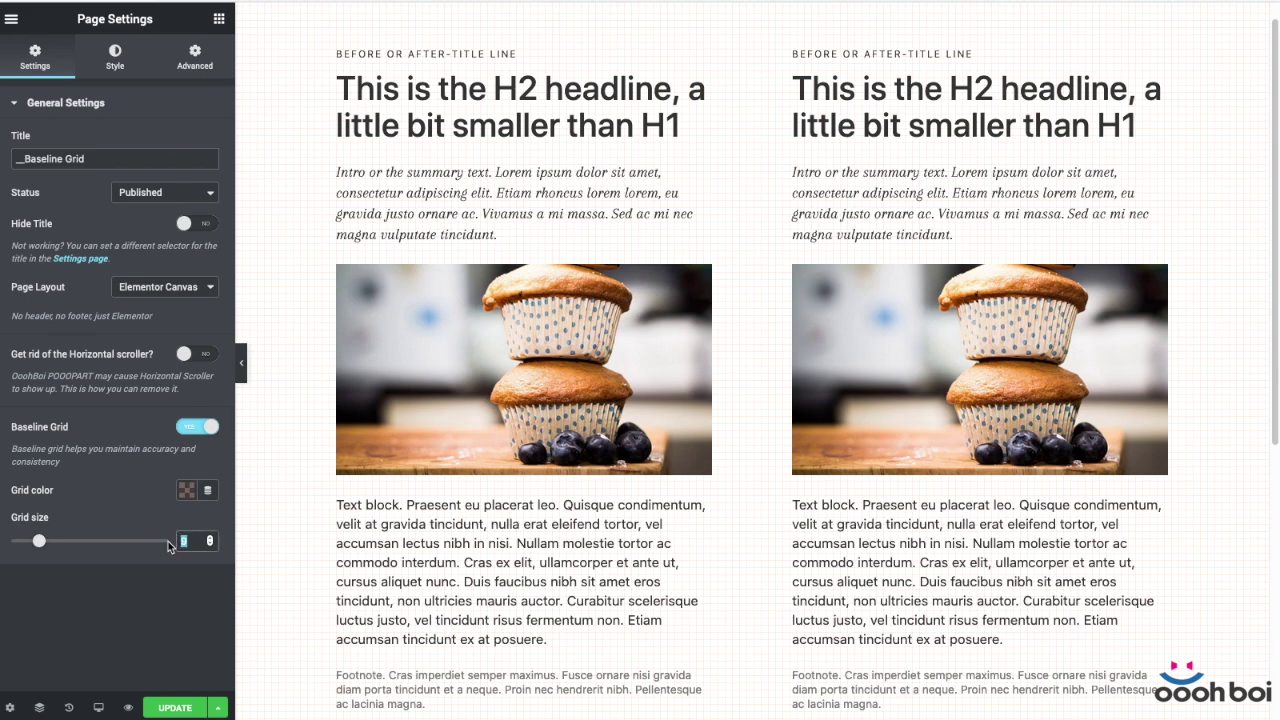
pyautogui.write('4')
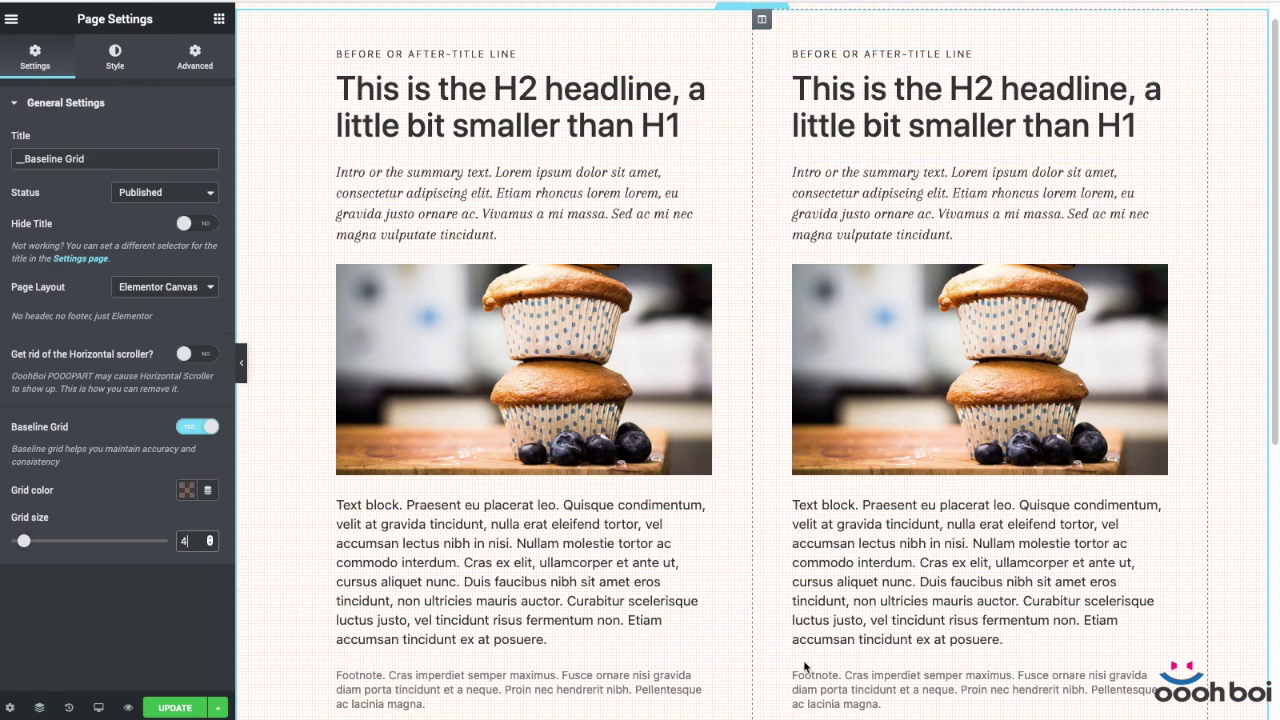
pyautogui.scroll(-2, 1154, 171)
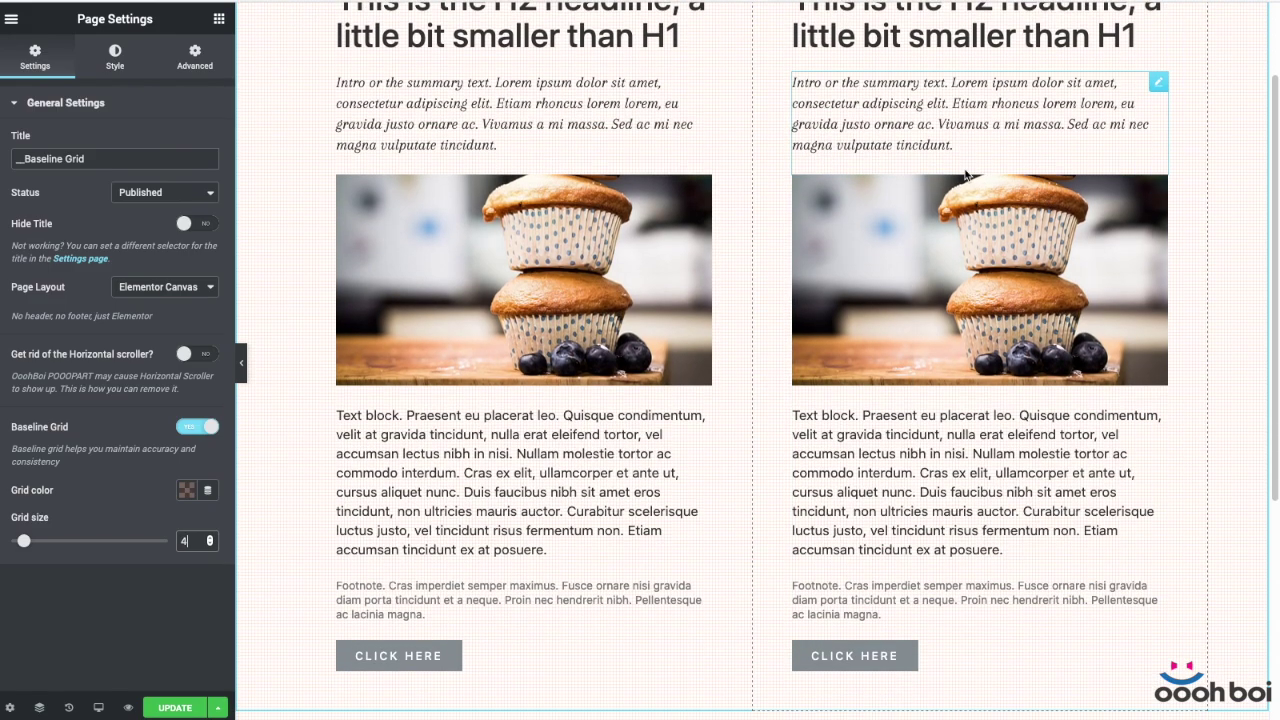
pyautogui.scroll(2, 1024, 350)
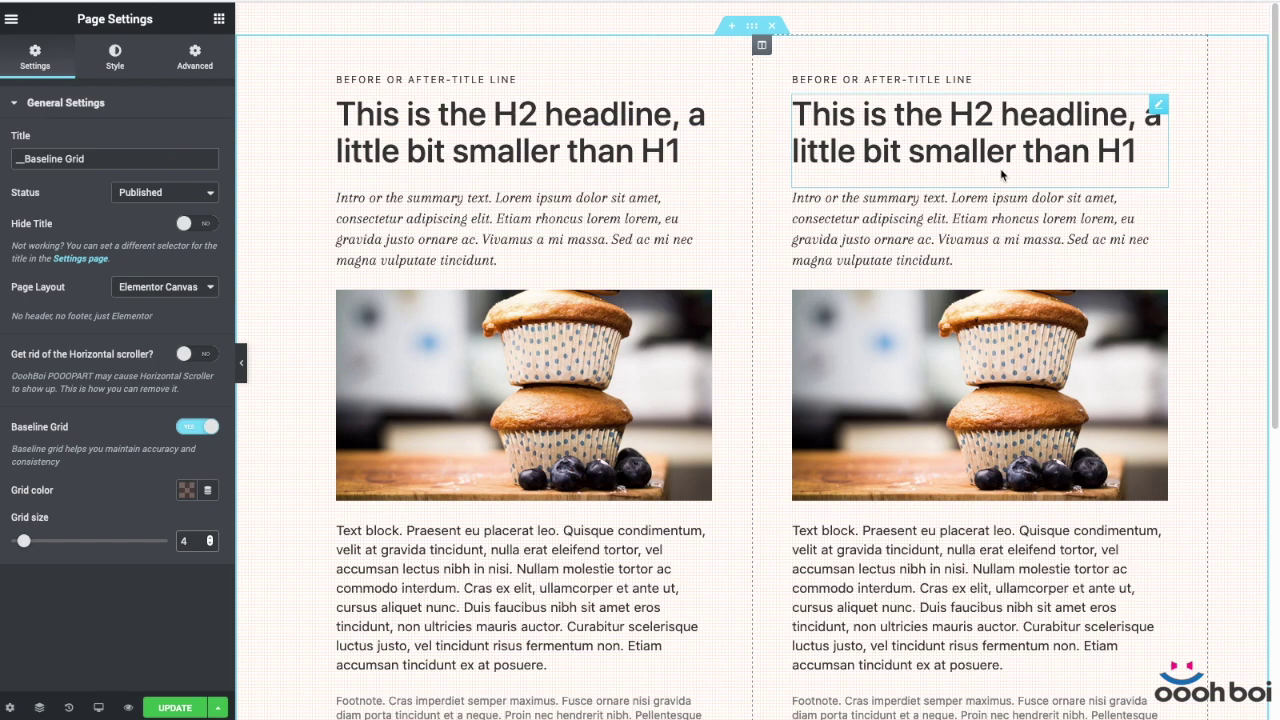
# - Open the right before-title line's typography and try an 8 px font size
pyautogui.click(1158, 86)
pyautogui.click(116, 58)
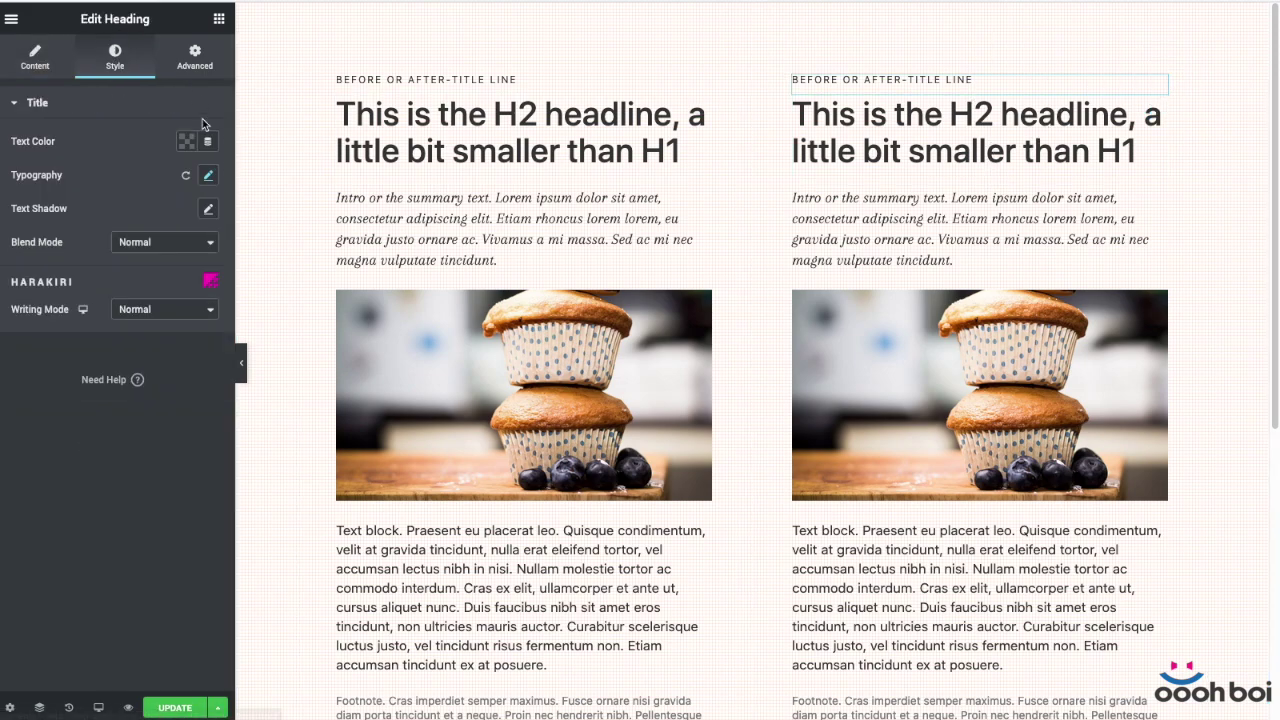
pyautogui.click(208, 175)
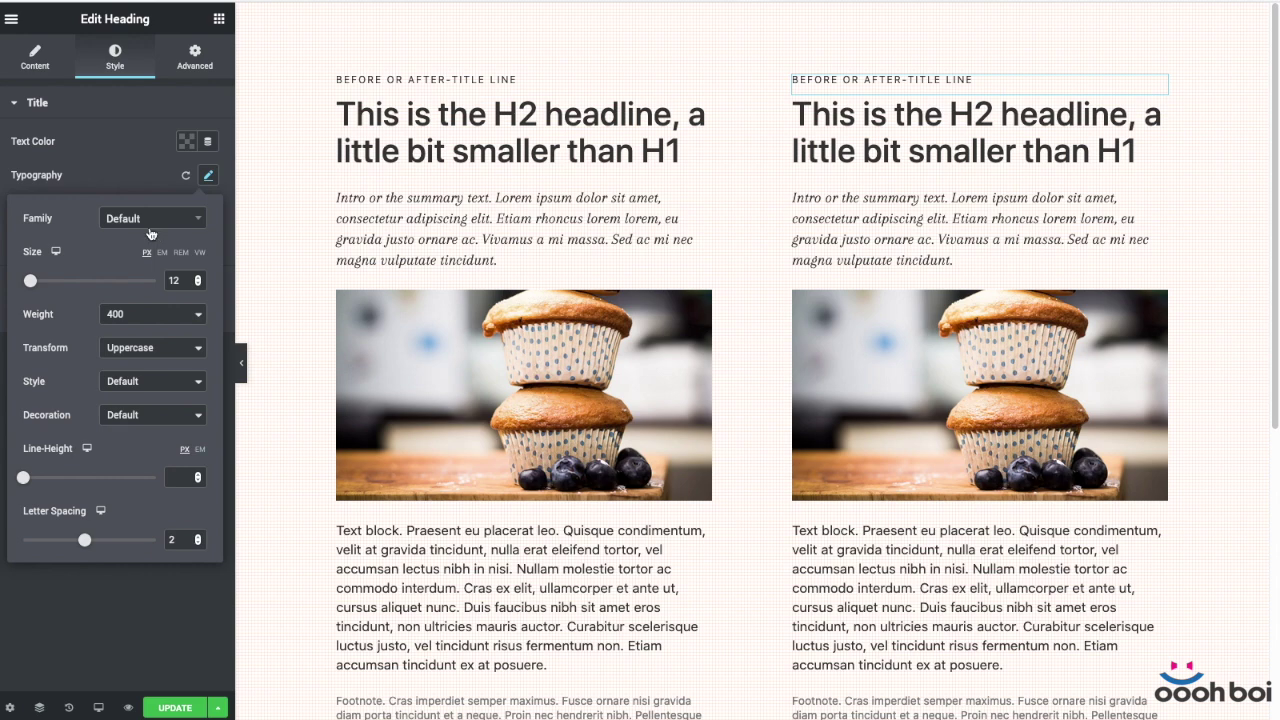
pyautogui.click(195, 284)
pyautogui.doubleClick(176, 281)
pyautogui.write('8')
pyautogui.click(922, 77)
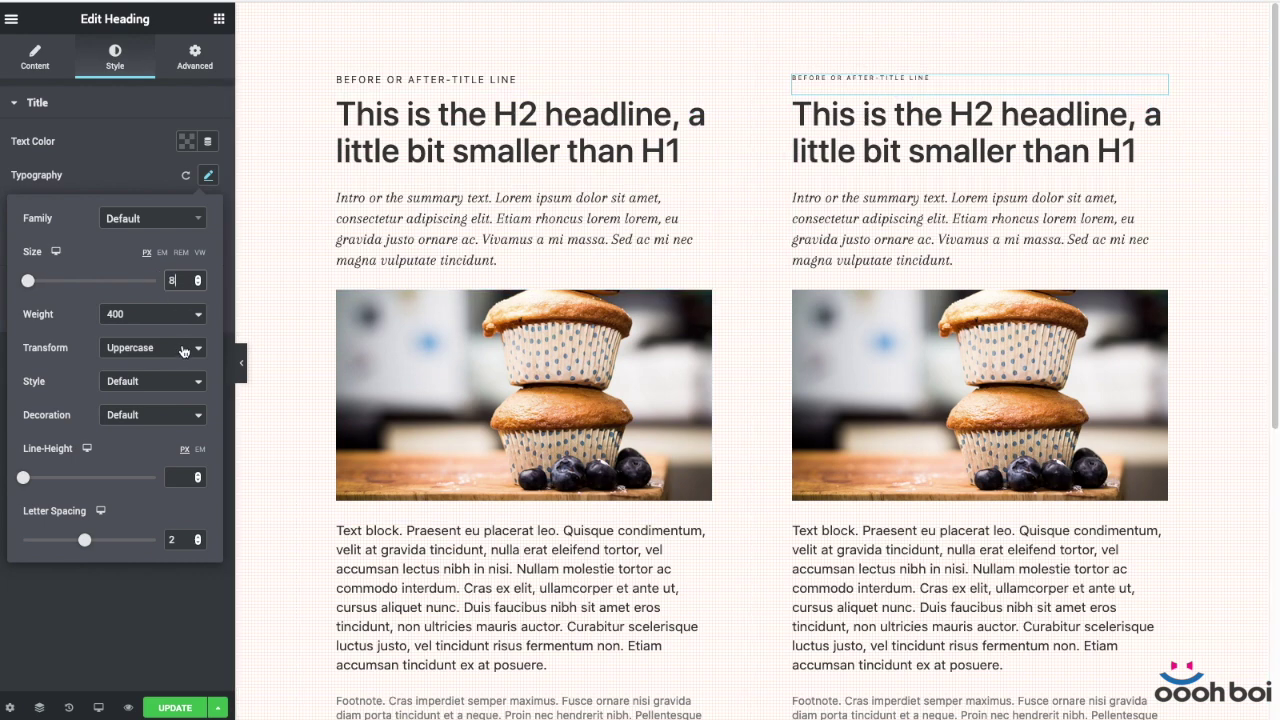
# - Set the title line to 12 px font size and 12 px line height, testing 16
pyautogui.click(176, 280)
pyautogui.moveTo(176, 280); pyautogui.dragTo(162, 281)
pyautogui.write('12')
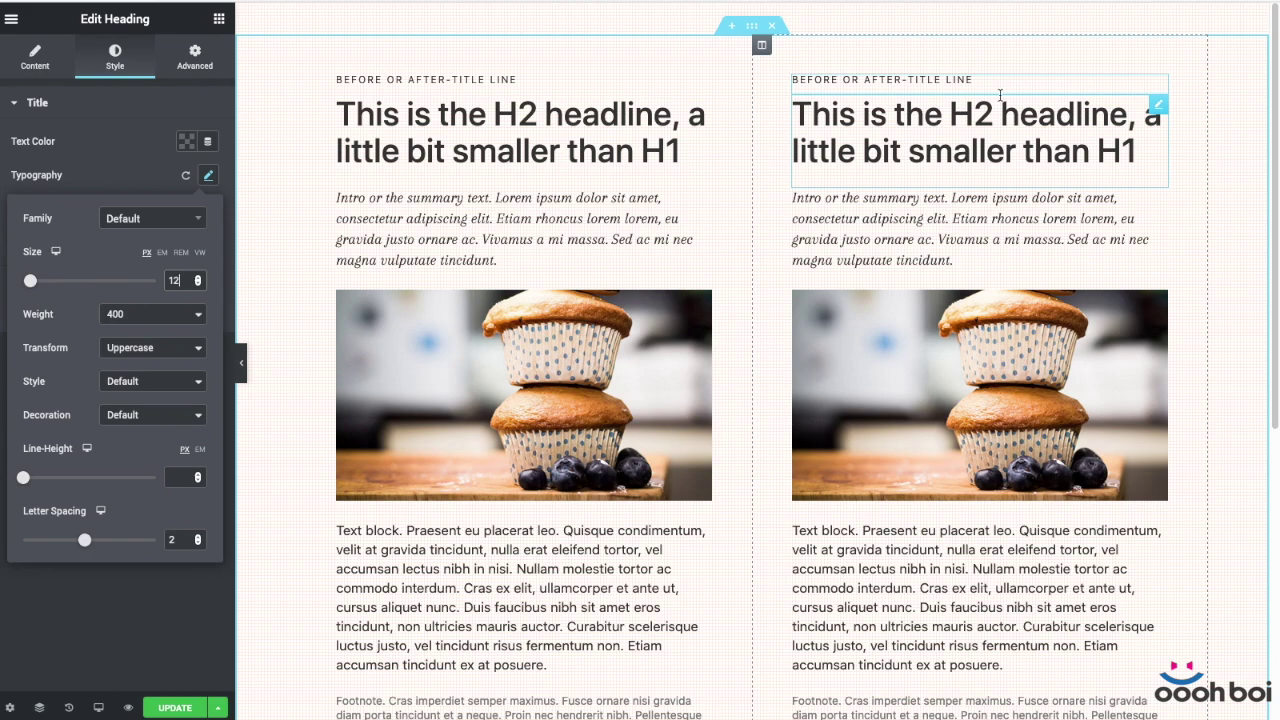
pyautogui.click(183, 478)
pyautogui.write('12')
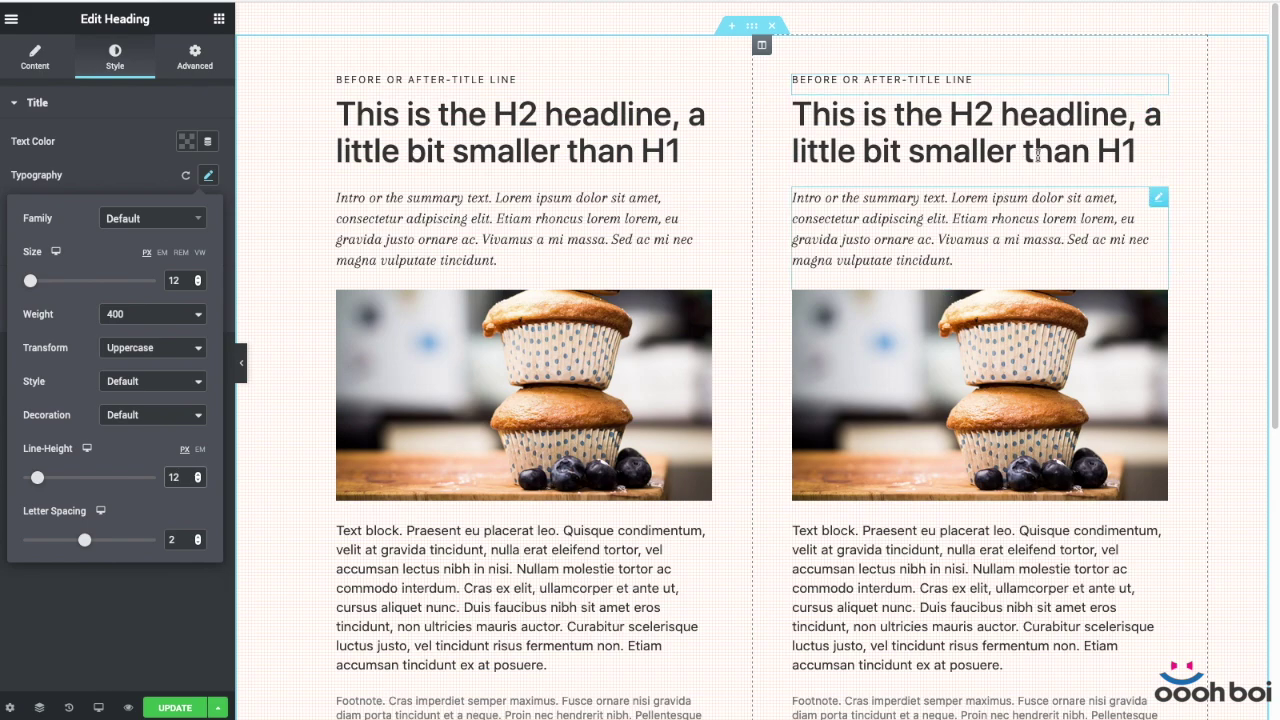
pyautogui.click(176, 478)
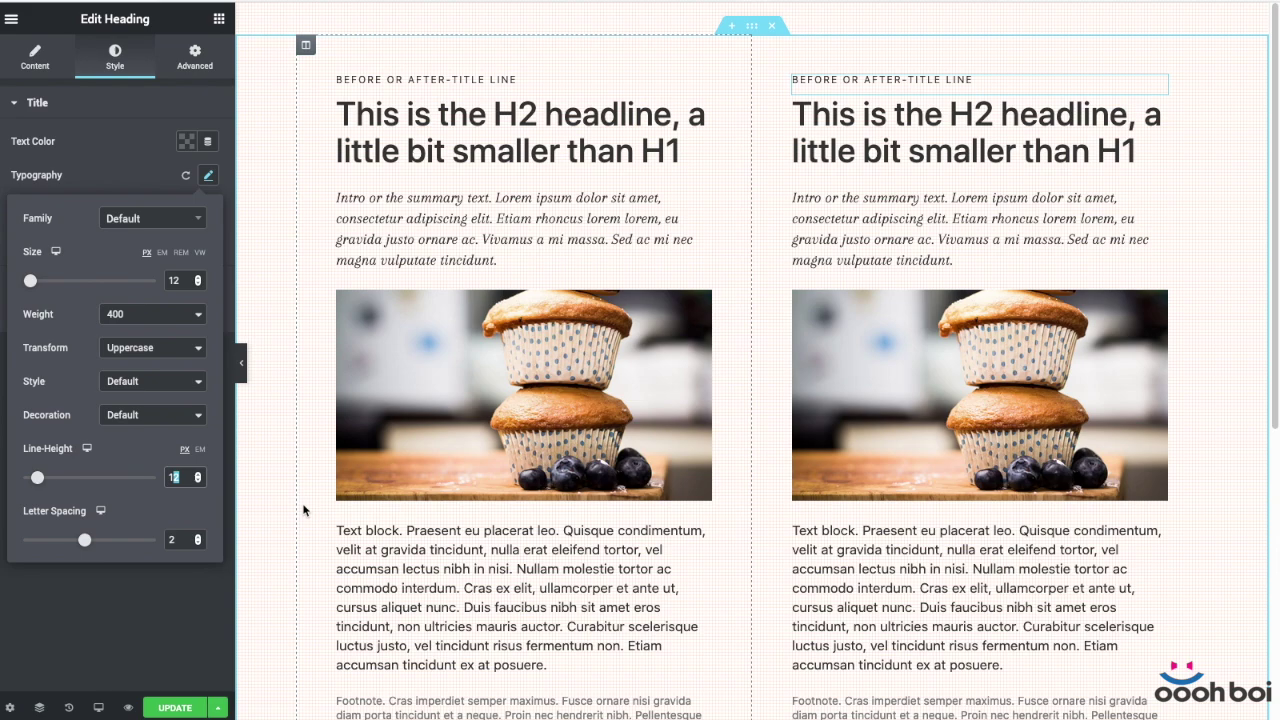
pyautogui.write('16')
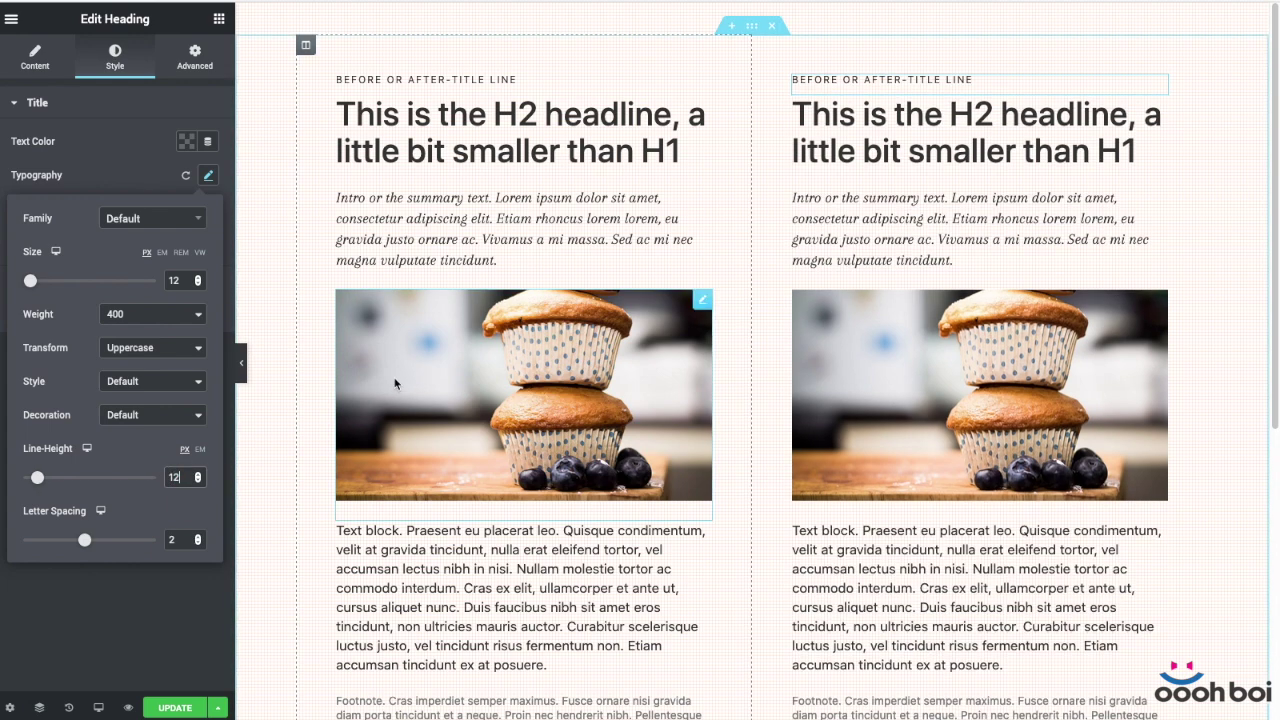
pyautogui.click(195, 57)
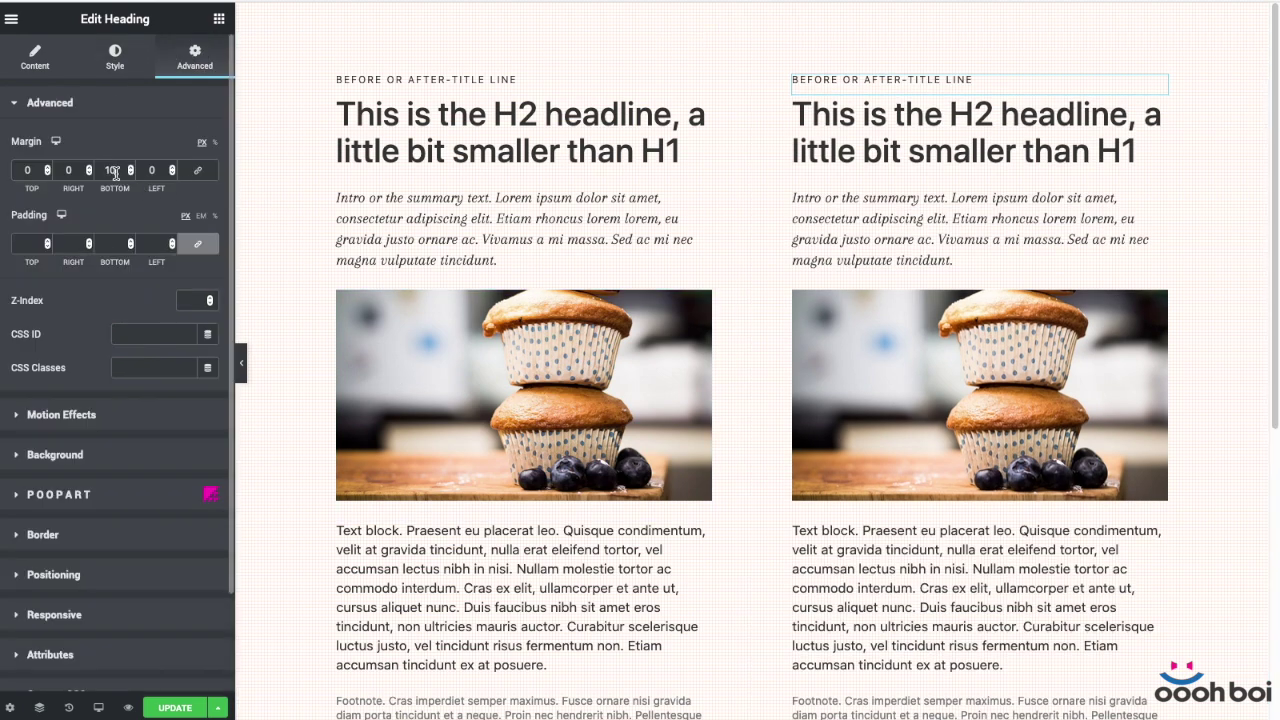
# - Try 20 and 18 px bottom margins on the title line, settling on 16 px
pyautogui.moveTo(120, 170); pyautogui.dragTo(88, 172)
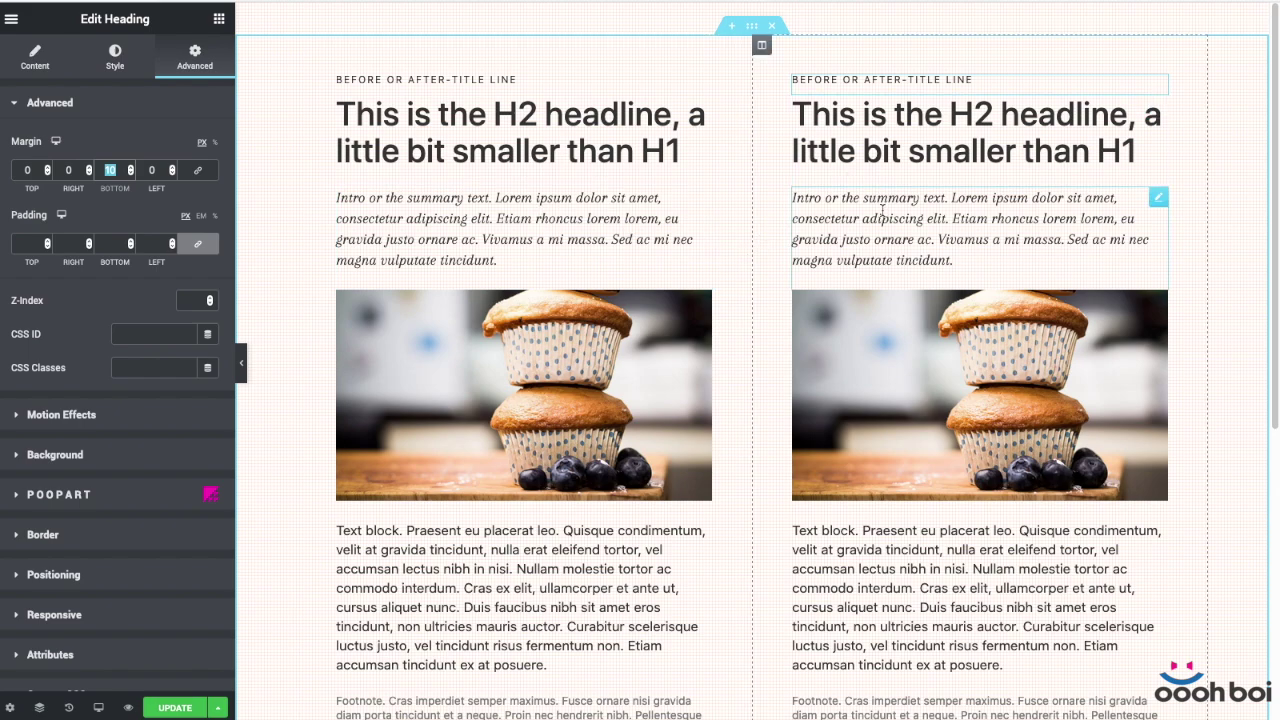
pyautogui.write('16')
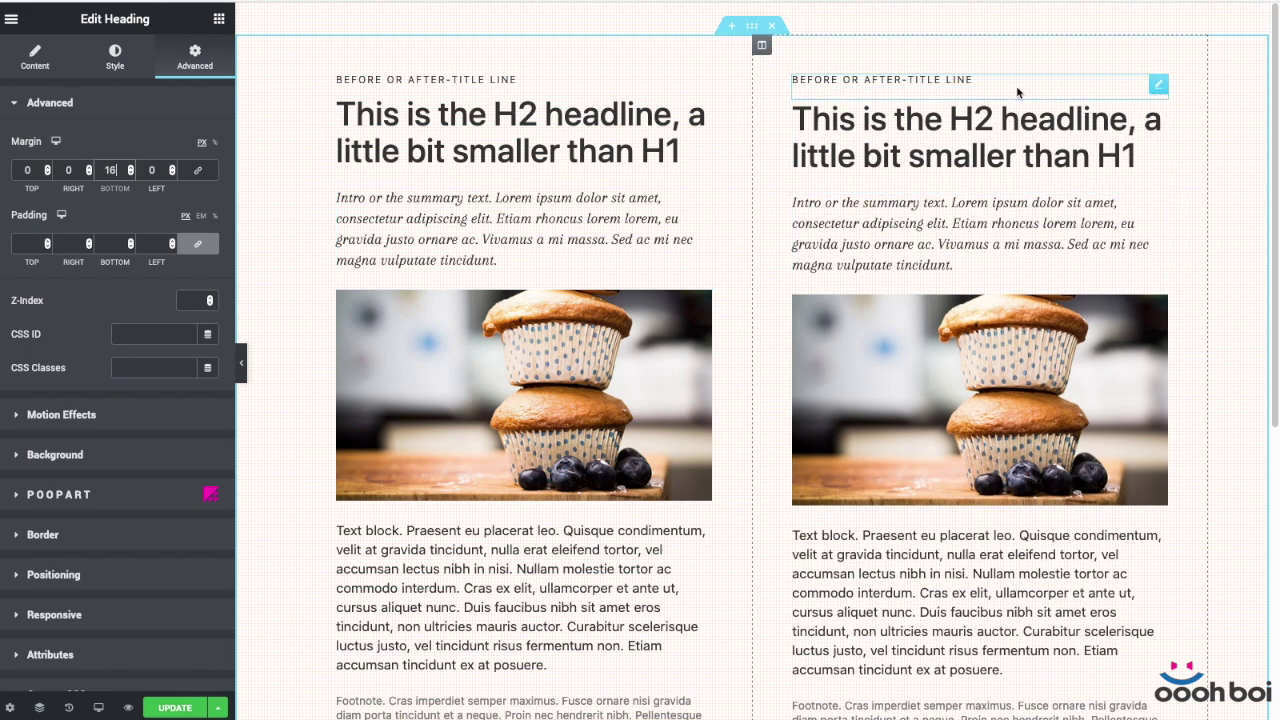
pyautogui.moveTo(113, 170); pyautogui.dragTo(104, 171)
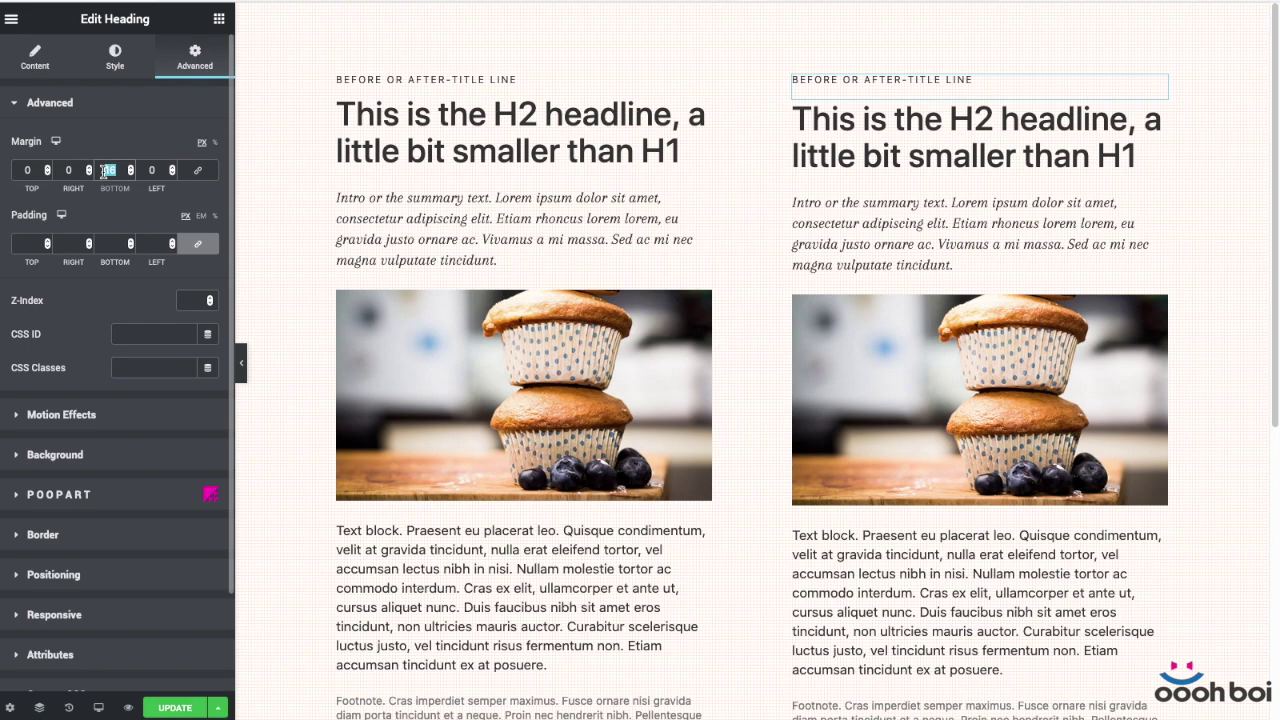
pyautogui.write('20')
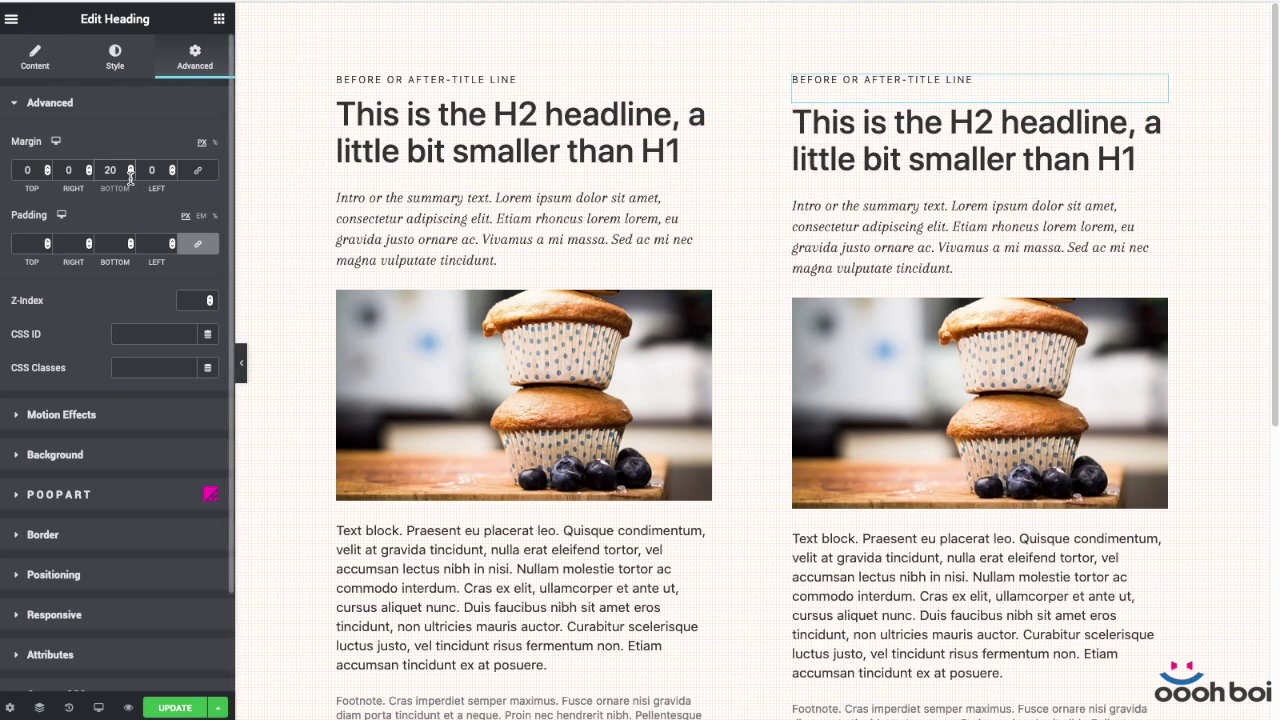
pyautogui.click(130, 175)
pyautogui.click(130, 175)
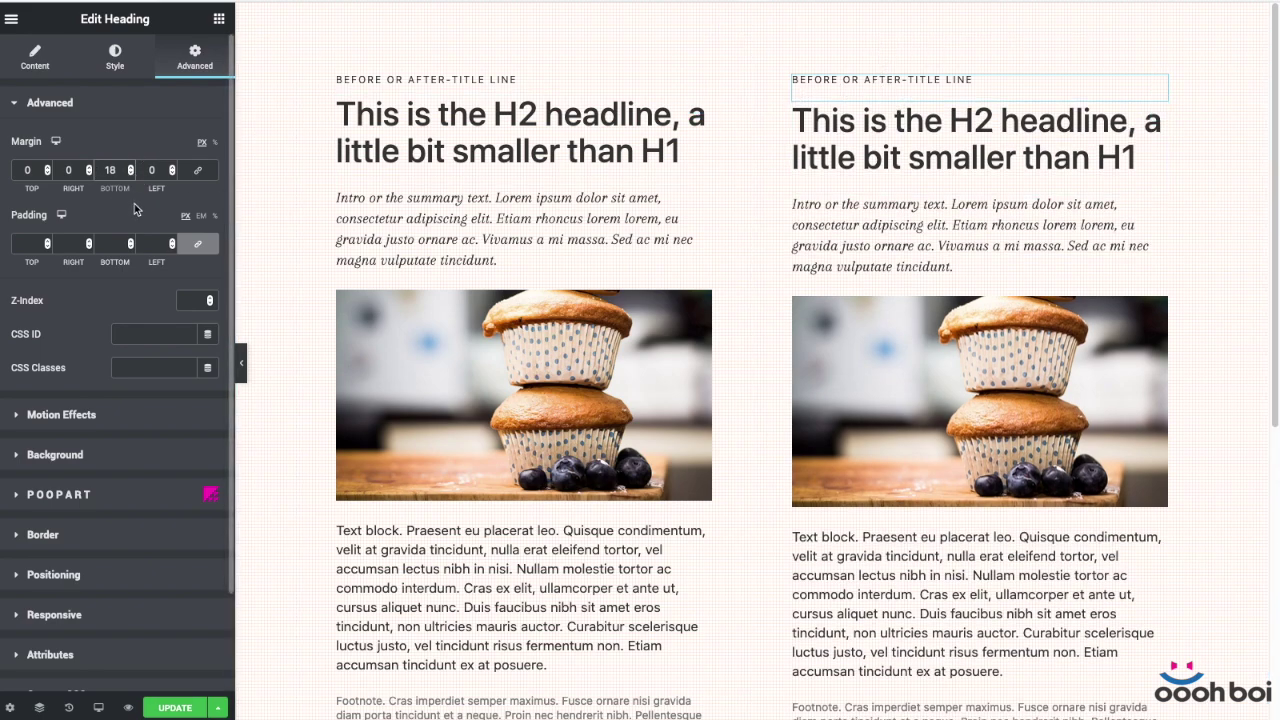
pyautogui.doubleClick(104, 170)
pyautogui.write('16')
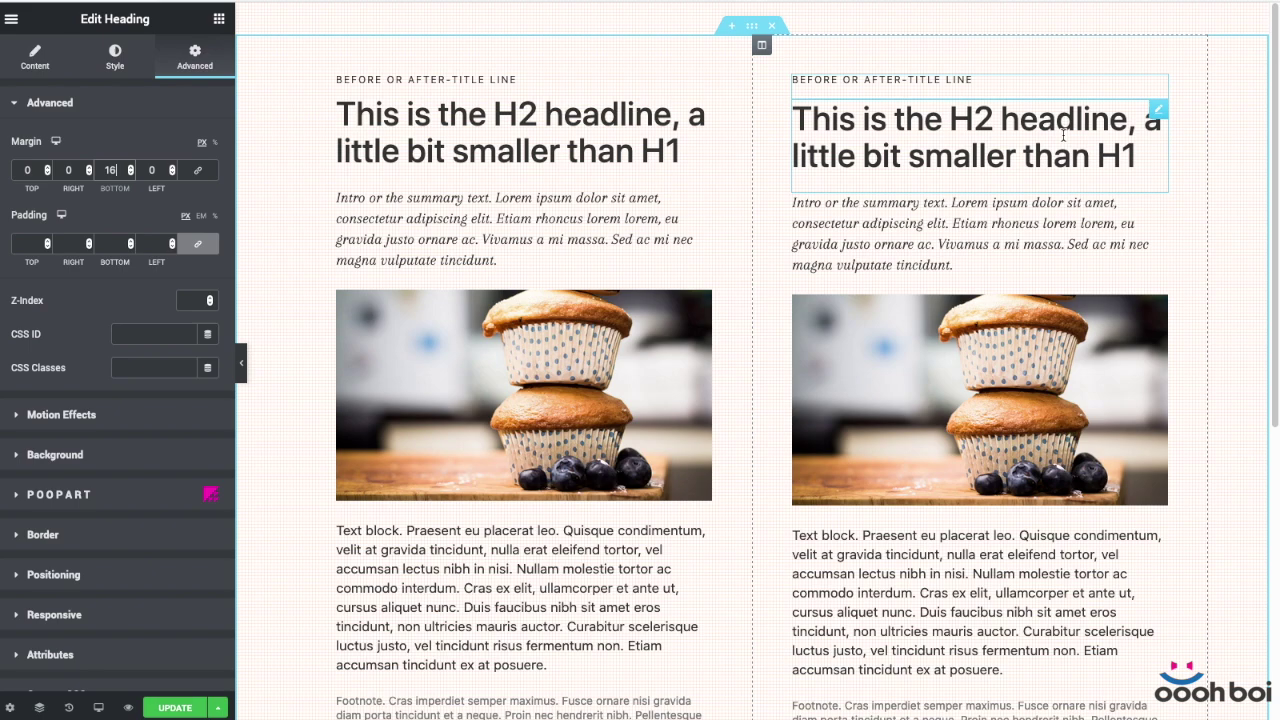
# - Set the right H2 headline's typography to 44 px size and 48 px line height
pyautogui.click(1158, 108)
pyautogui.click(112, 57)
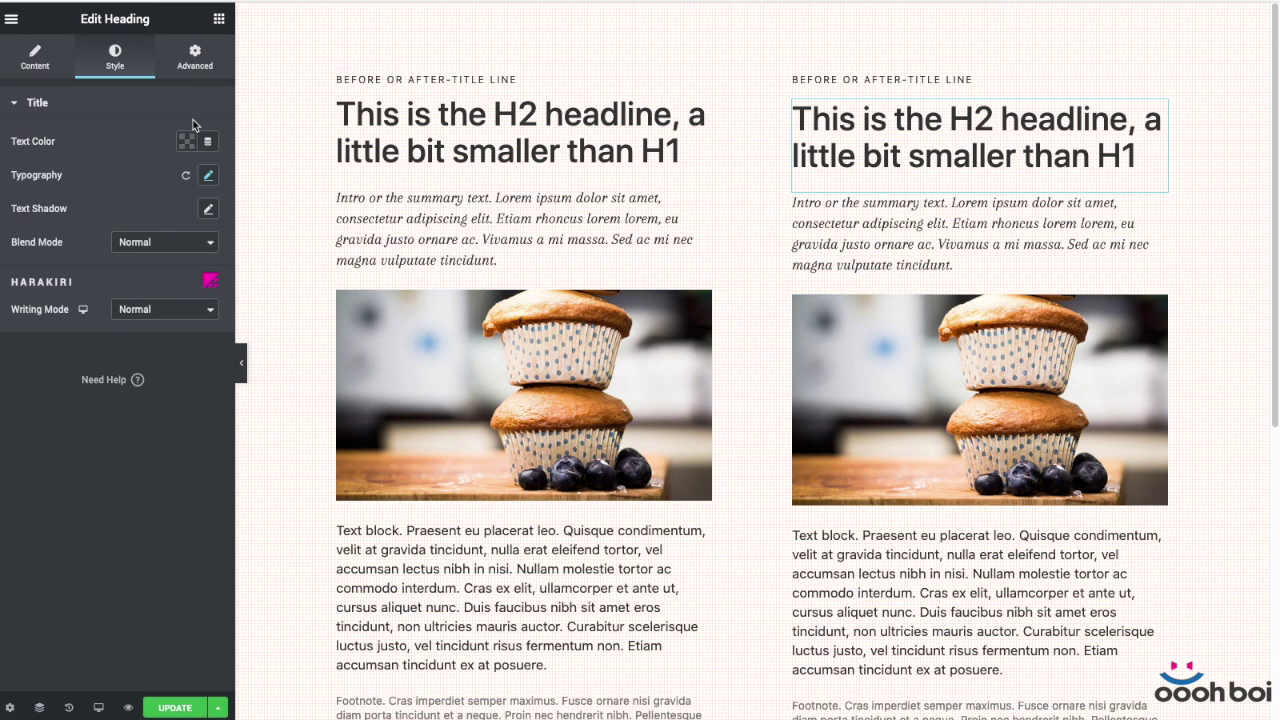
pyautogui.click(209, 176)
pyautogui.moveTo(186, 287); pyautogui.dragTo(158, 284)
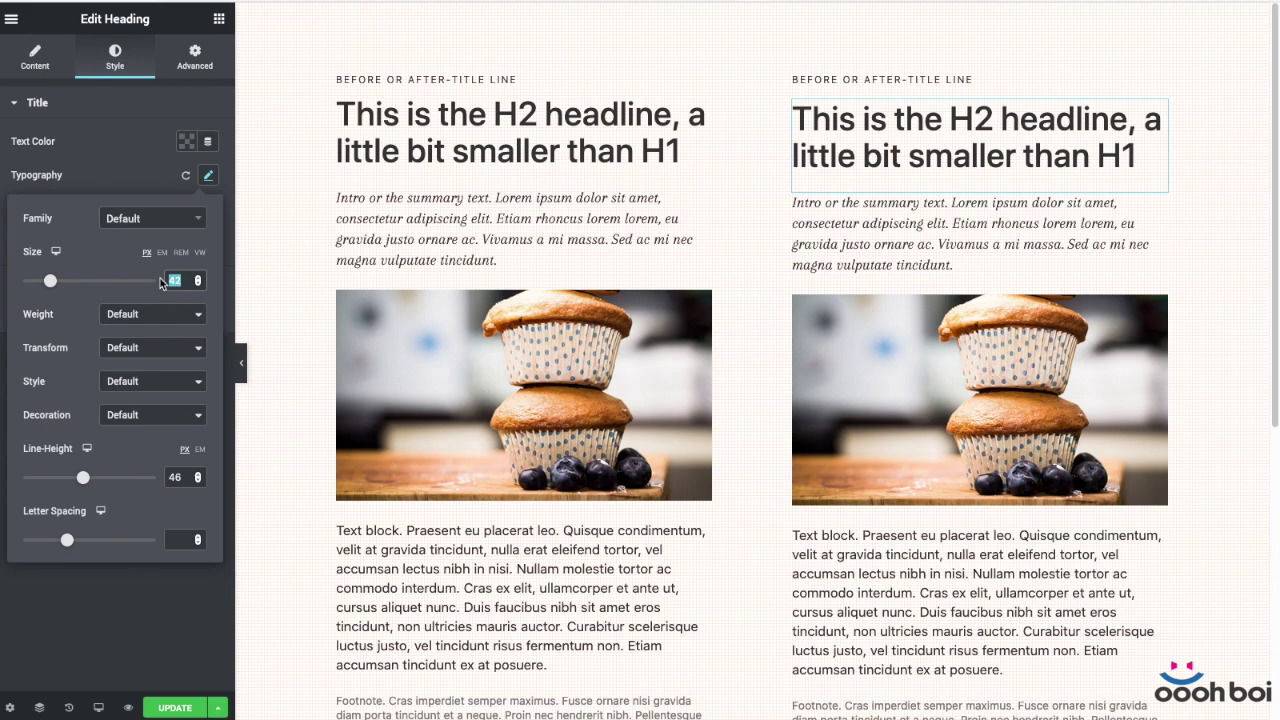
pyautogui.write('44')
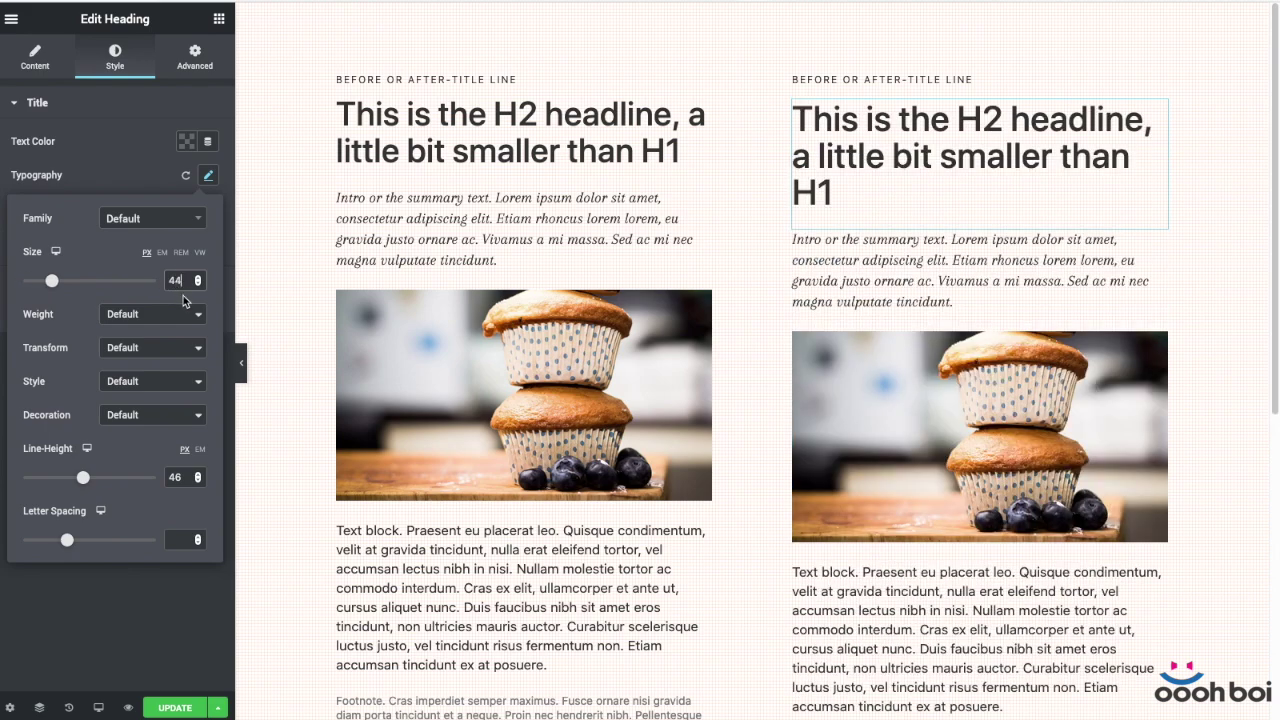
pyautogui.moveTo(185, 477); pyautogui.dragTo(148, 479)
pyautogui.write('48')
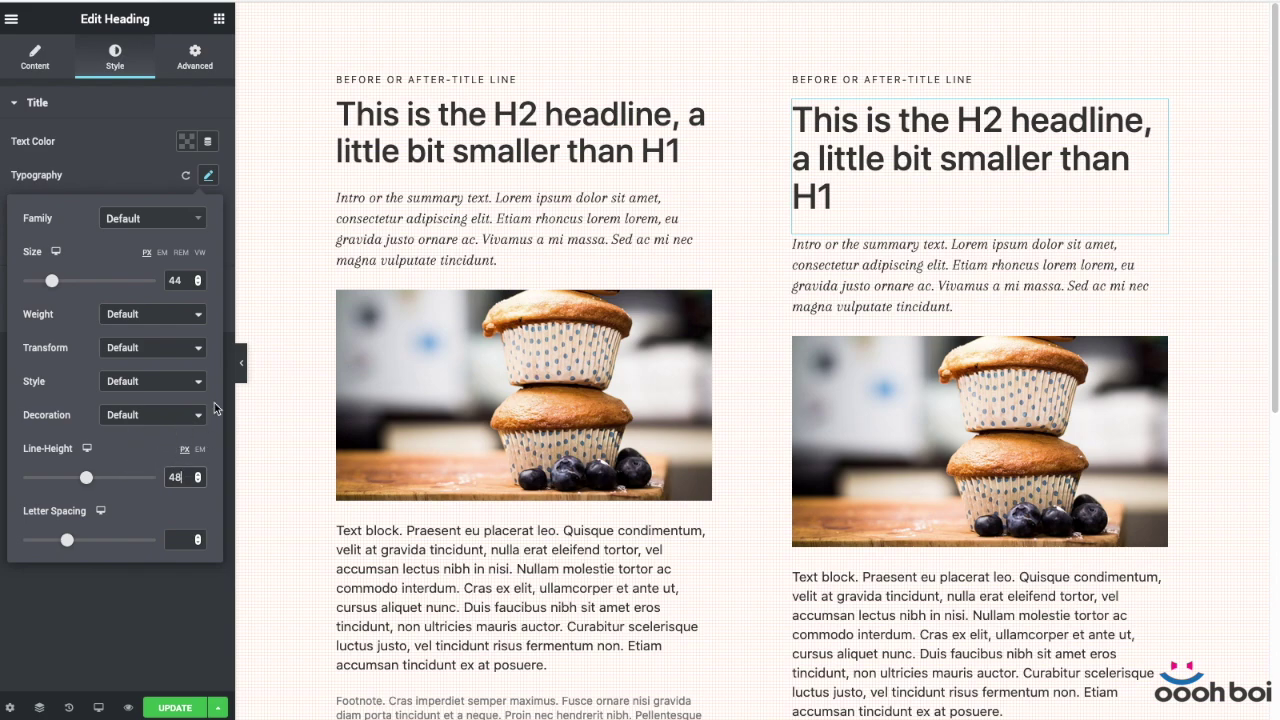
pyautogui.click(121, 138)
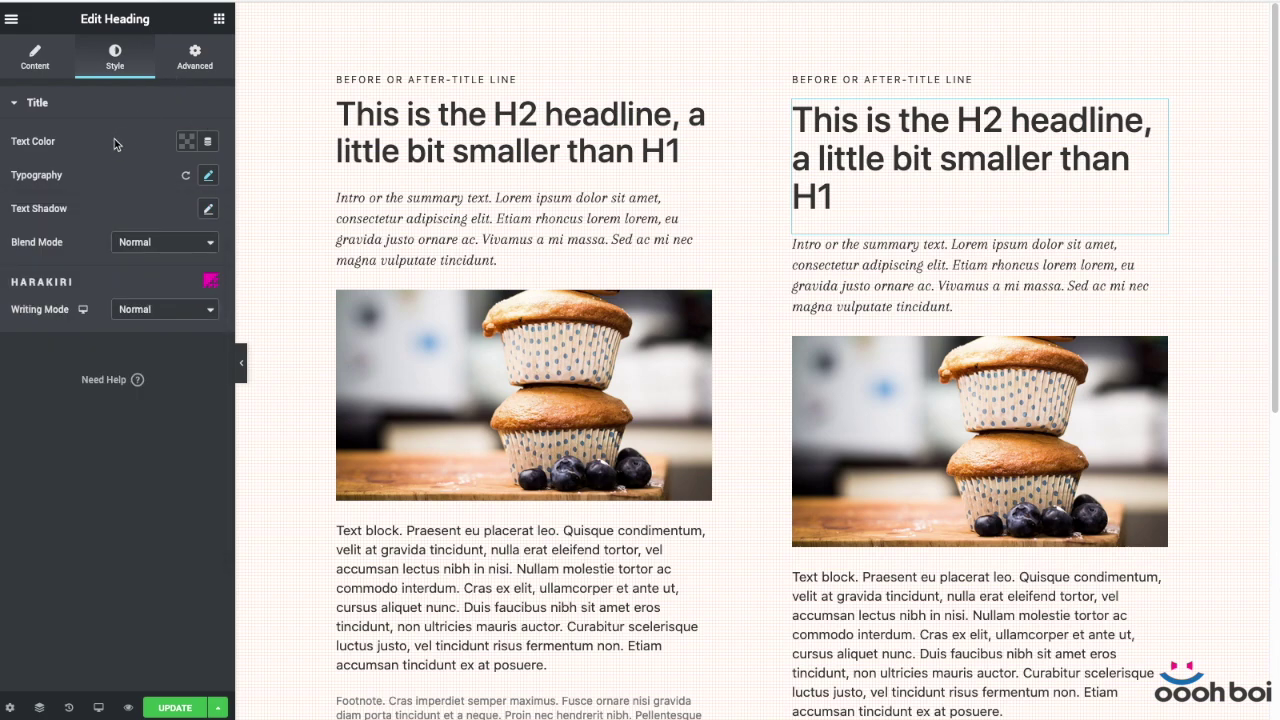
pyautogui.click(195, 57)
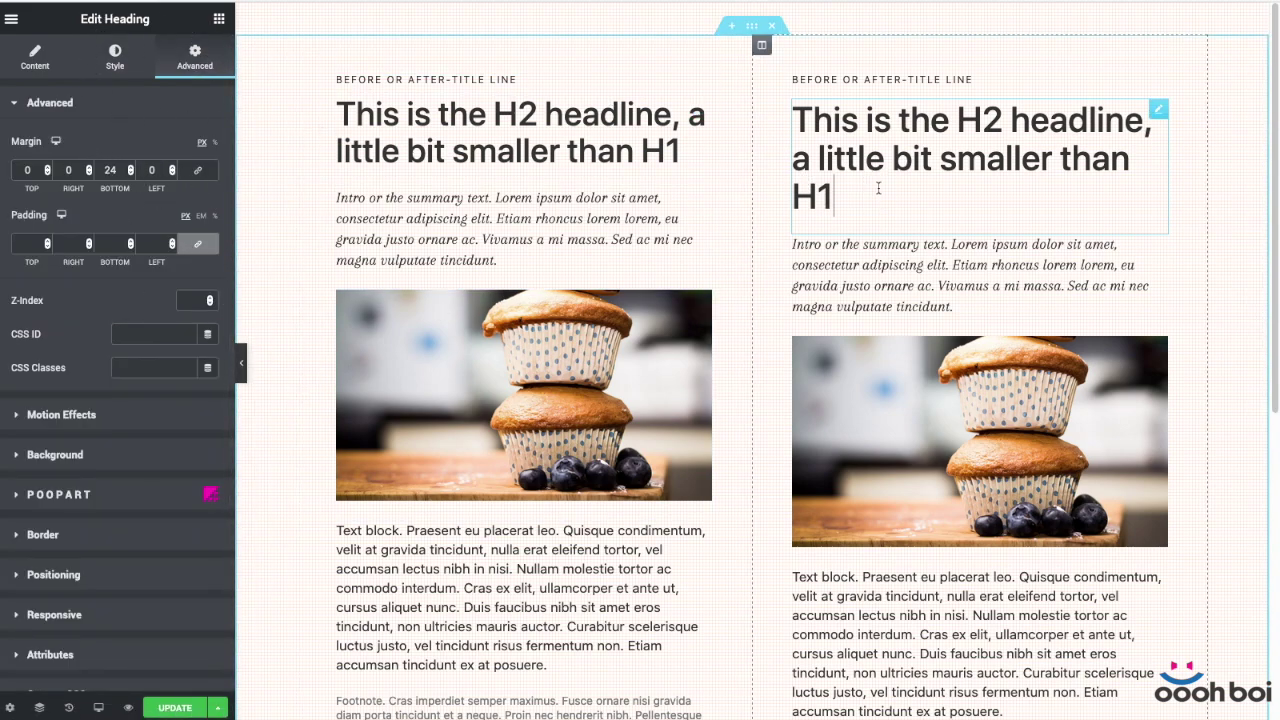
# - Change the right H2 headline's bottom margin from 24 to 28 px
pyautogui.doubleClick(110, 170)
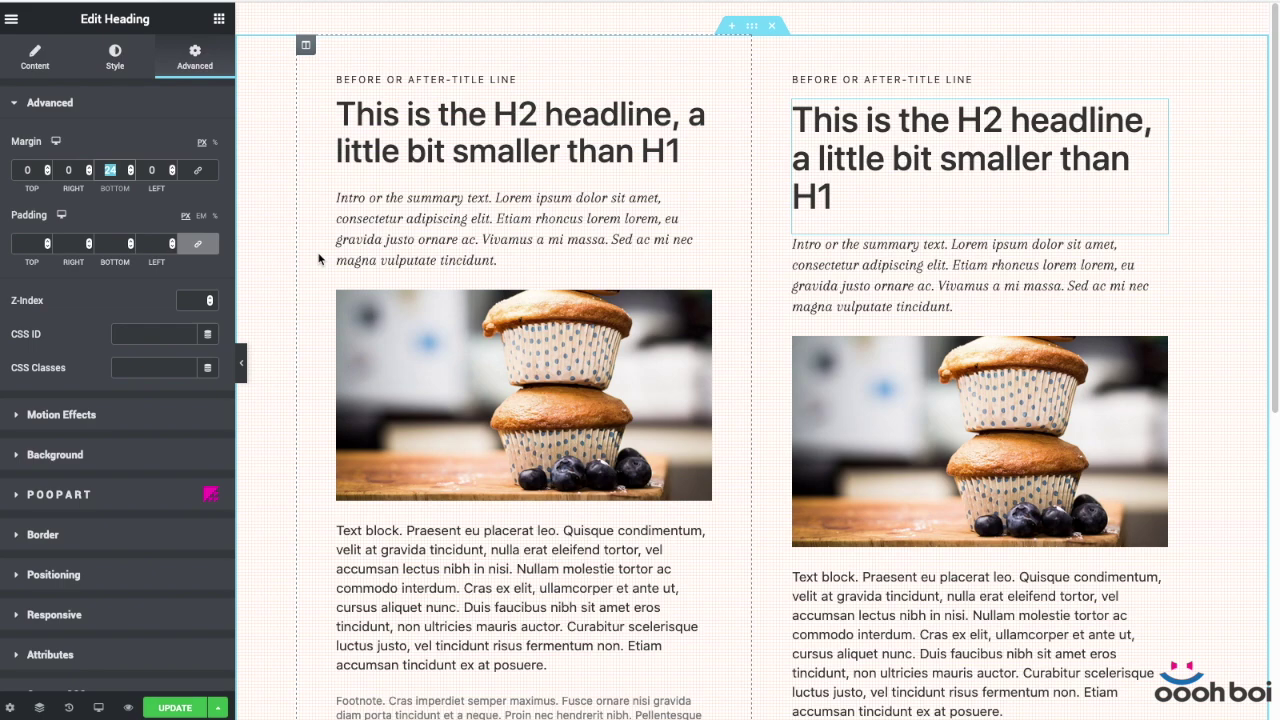
pyautogui.write('28')
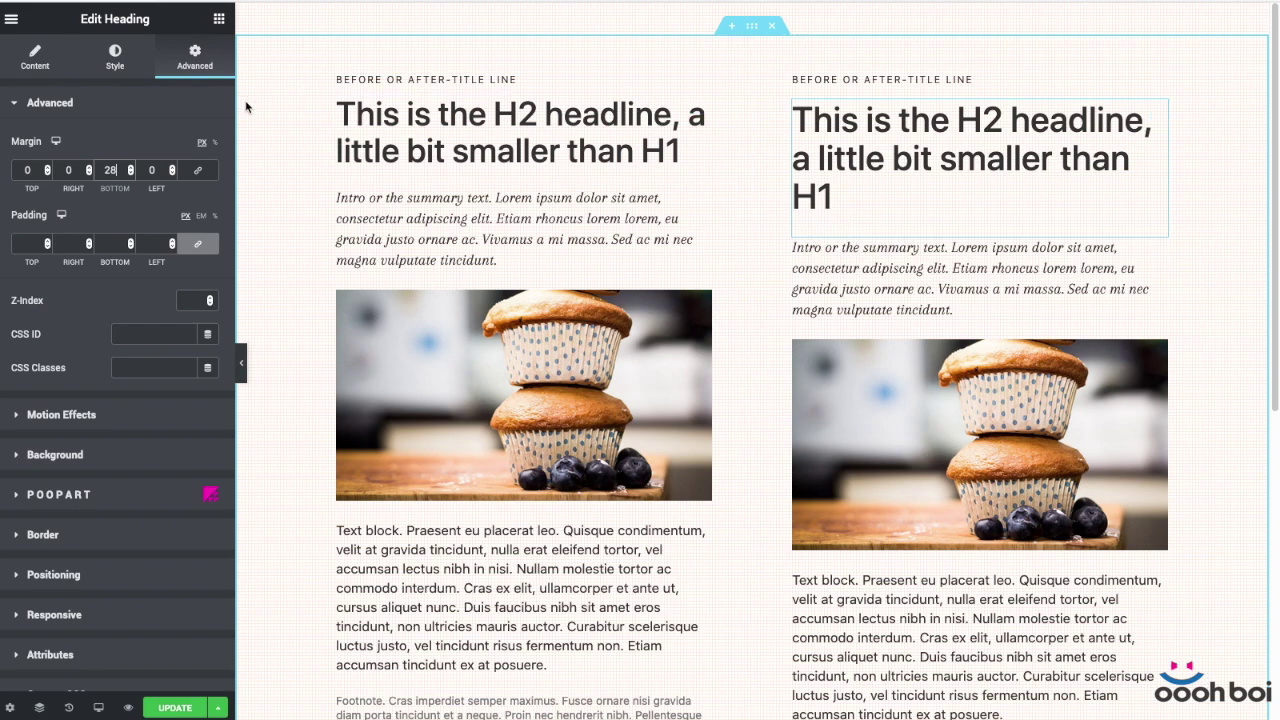
pyautogui.doubleClick(112, 170)
pyautogui.write('18')
pyautogui.doubleClick(112, 170)
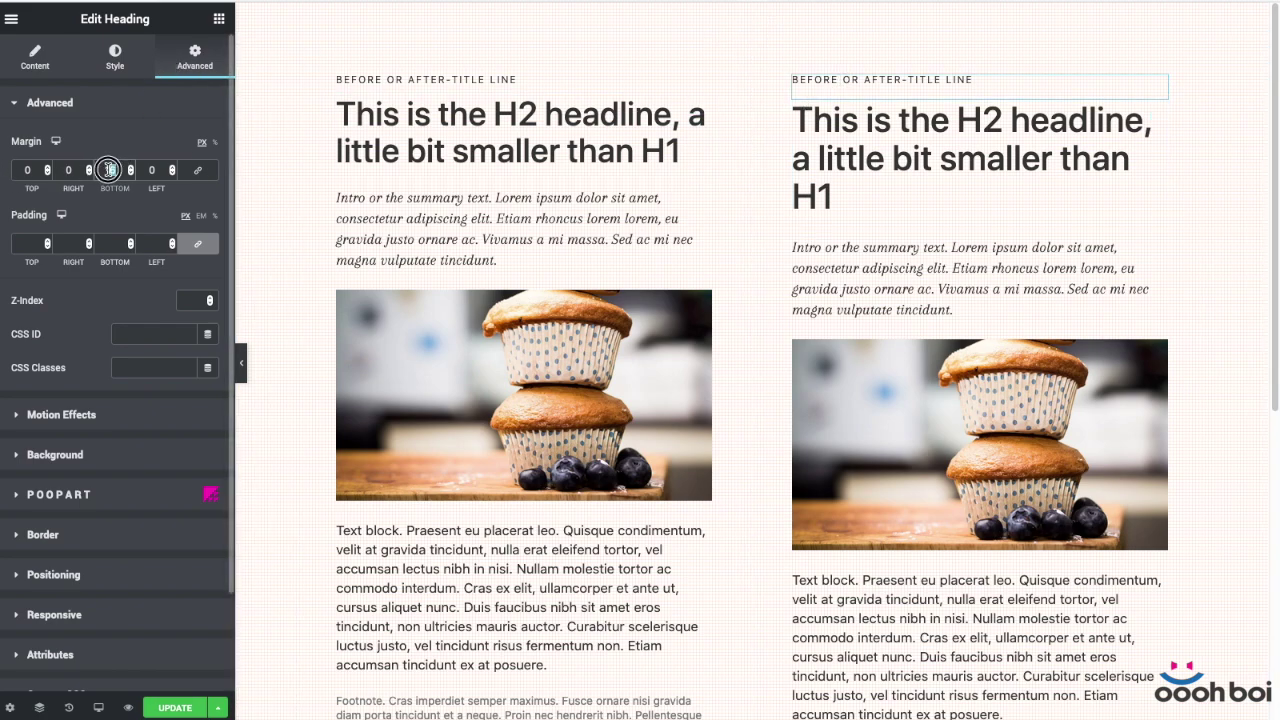
pyautogui.click(816, 120)
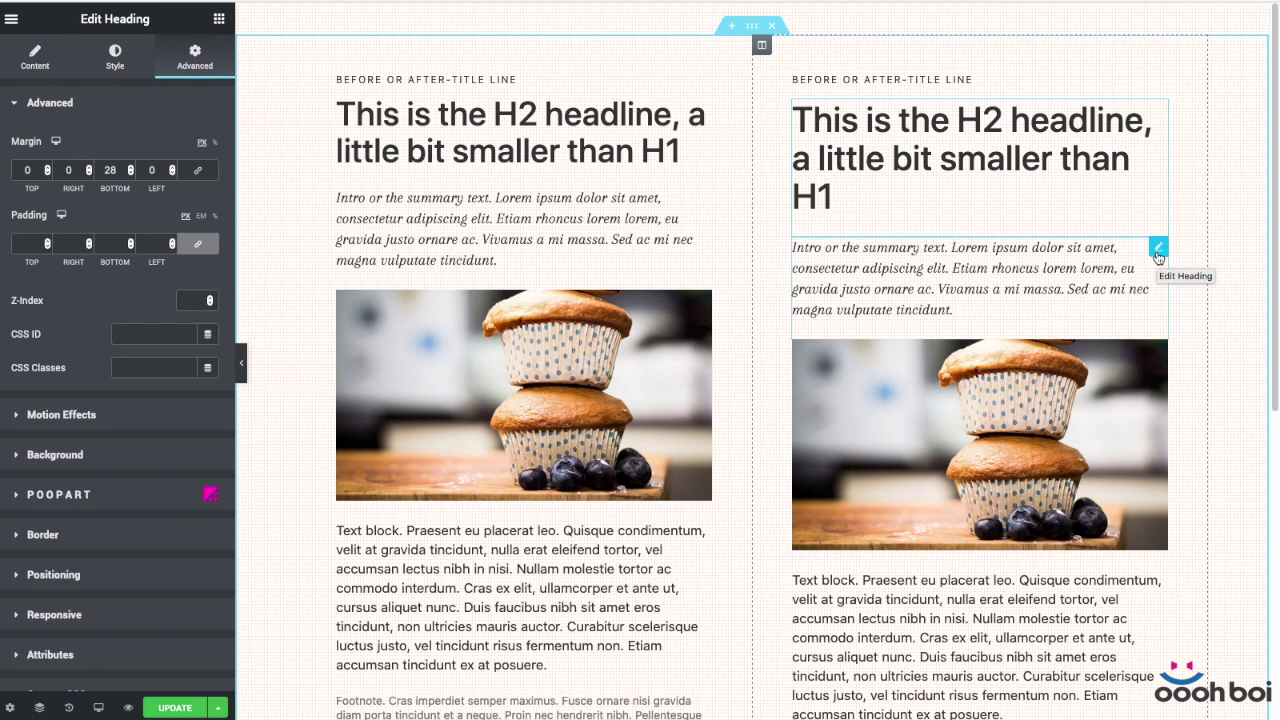
# - Give the right italic intro 20 px size, line height raised from 26 to 28, and 28 px bottom margin
pyautogui.click(1157, 250)
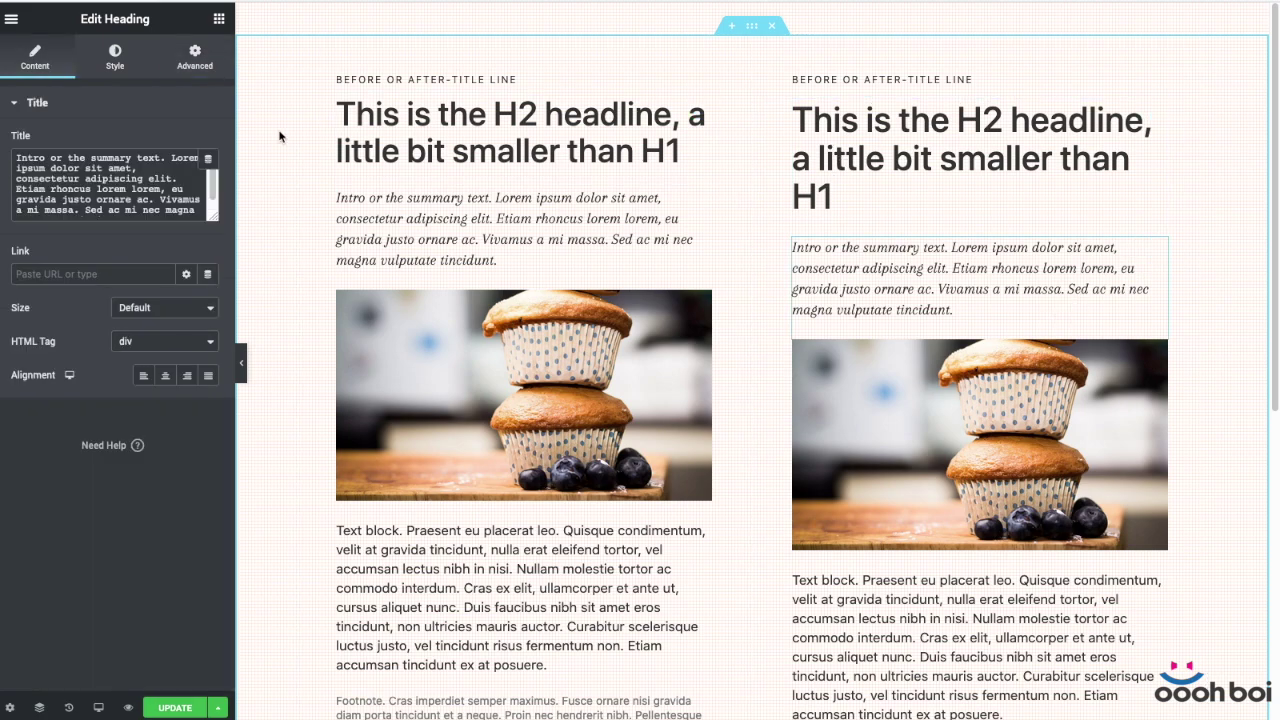
pyautogui.click(116, 58)
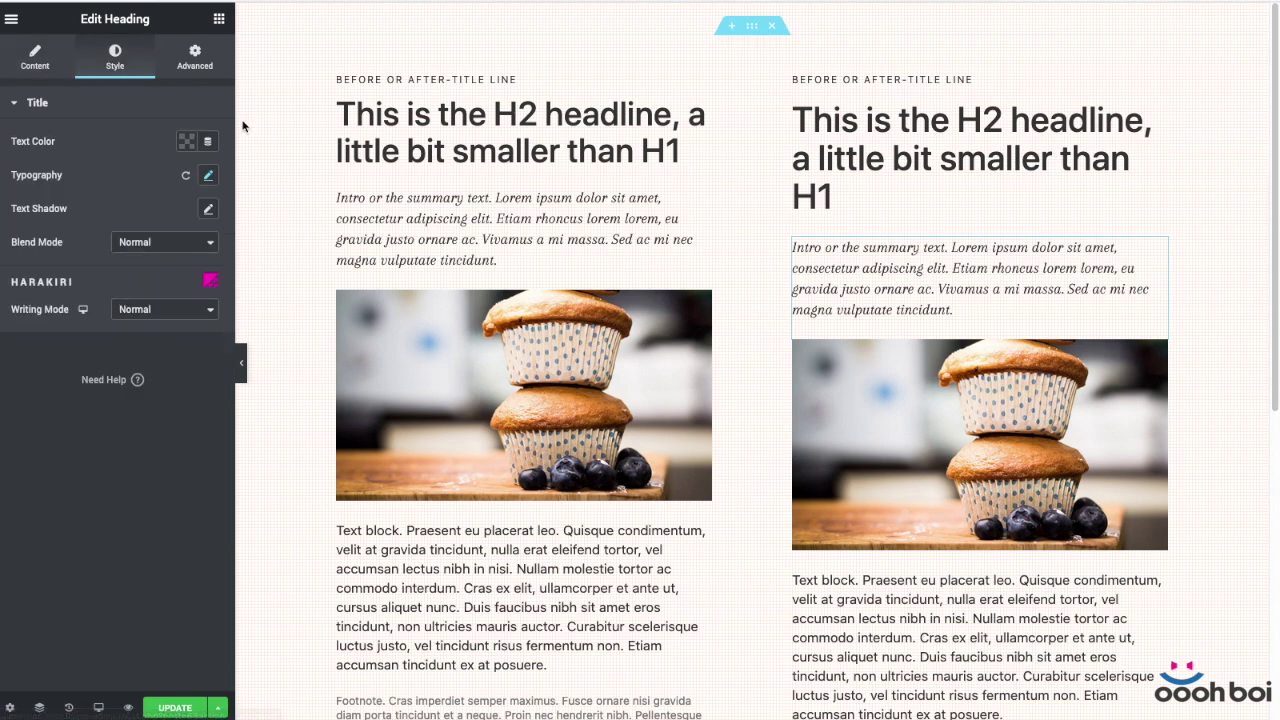
pyautogui.click(208, 176)
pyautogui.doubleClick(176, 281)
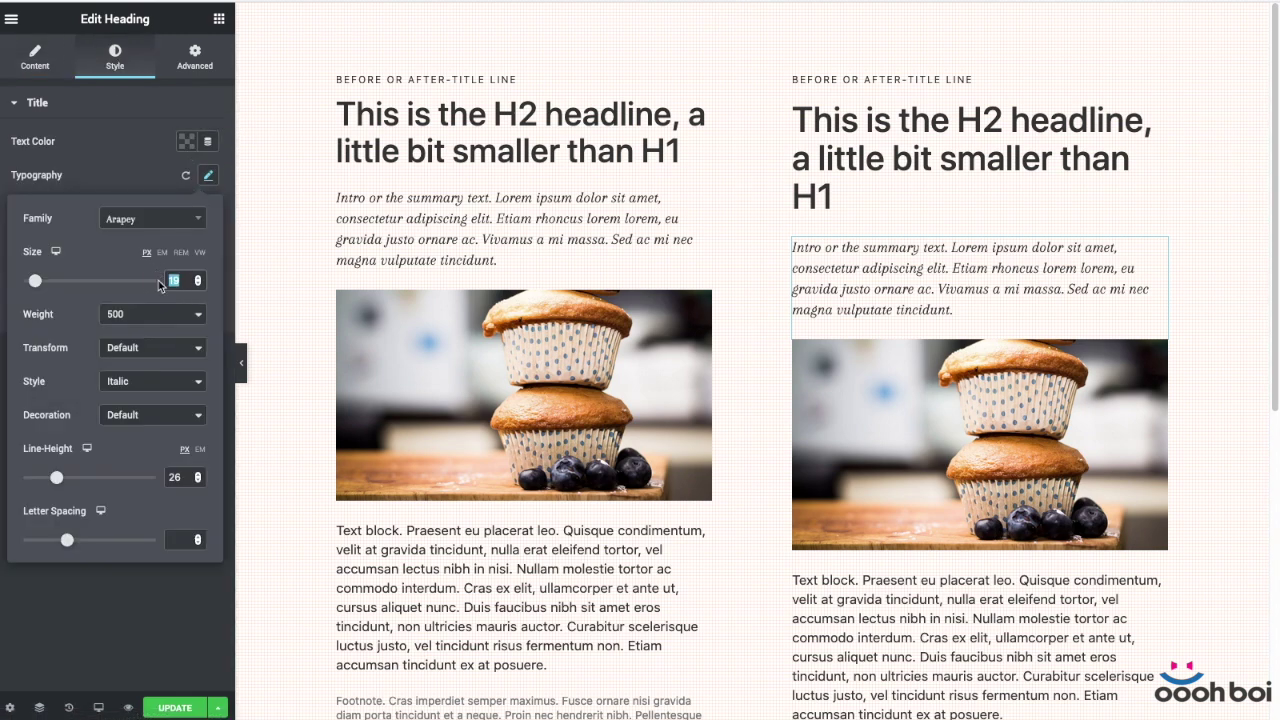
pyautogui.write('20')
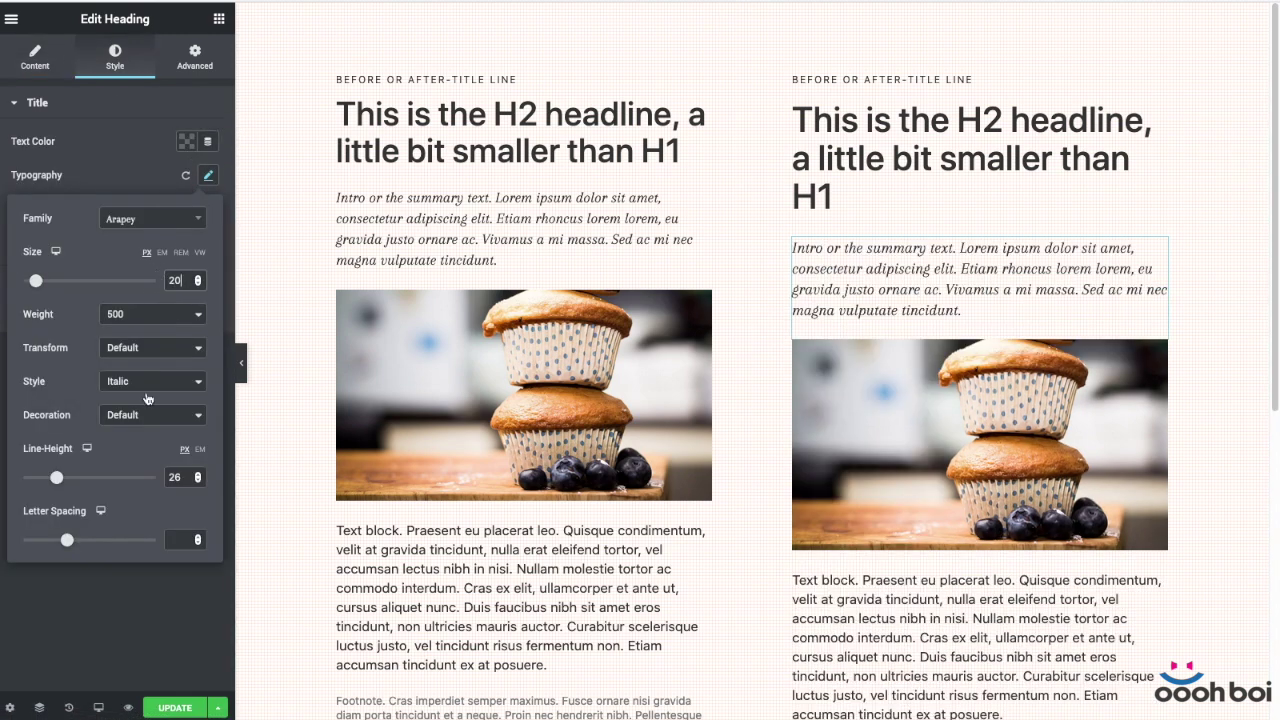
pyautogui.click(198, 475)
pyautogui.click(198, 475)
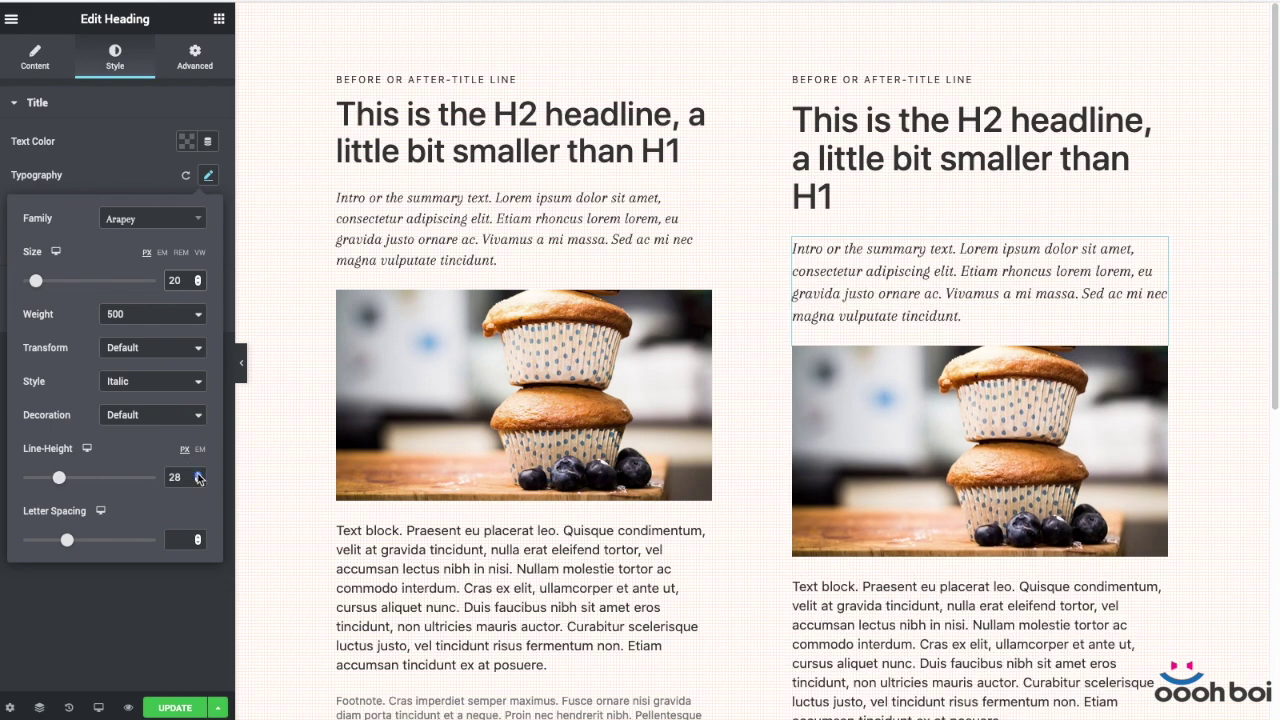
pyautogui.click(205, 58)
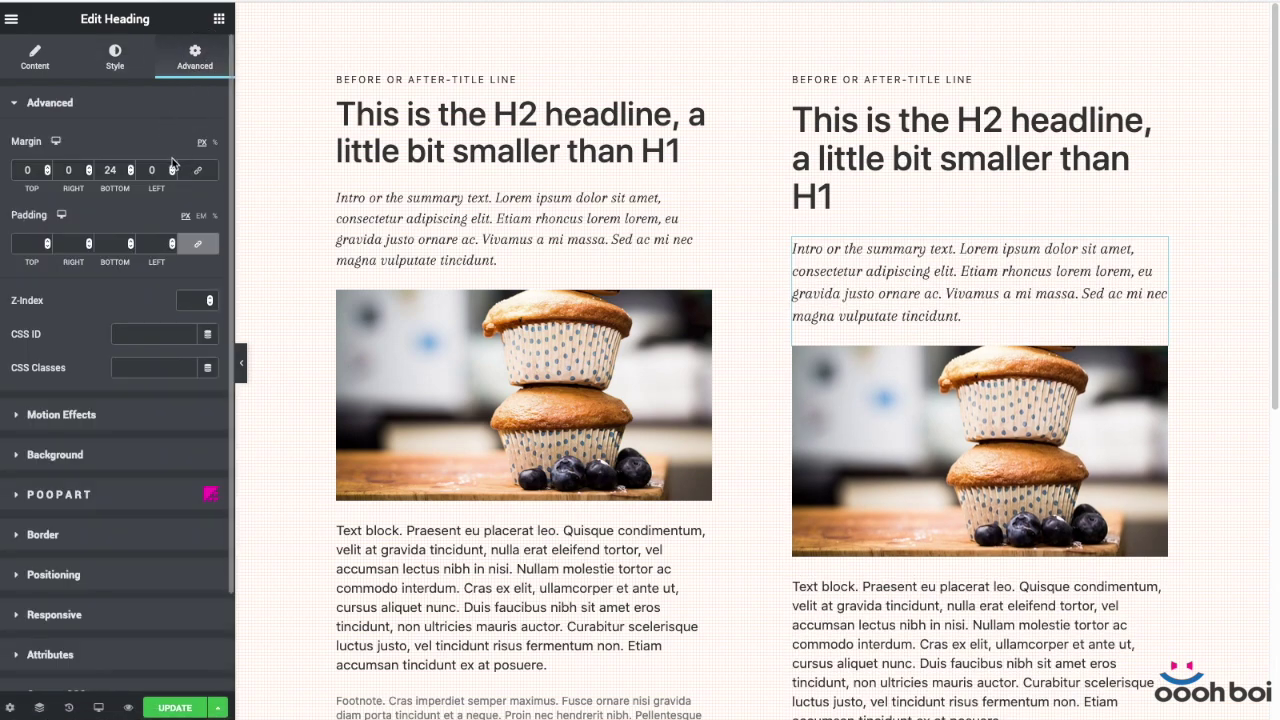
pyautogui.click(130, 168)
pyautogui.click(130, 168)
pyautogui.click(130, 168)
pyautogui.click(130, 168)
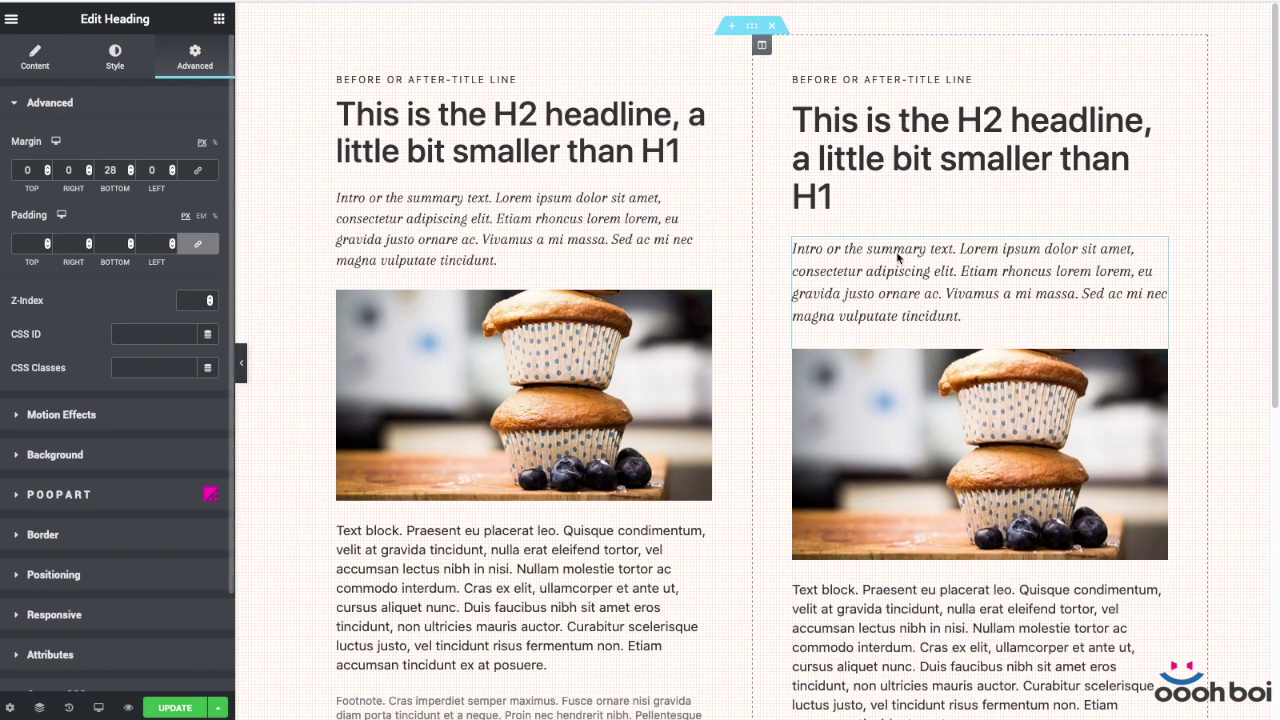
# - Change the right muffin image's bottom margin from 24 px to 16 px
pyautogui.click(907, 415)
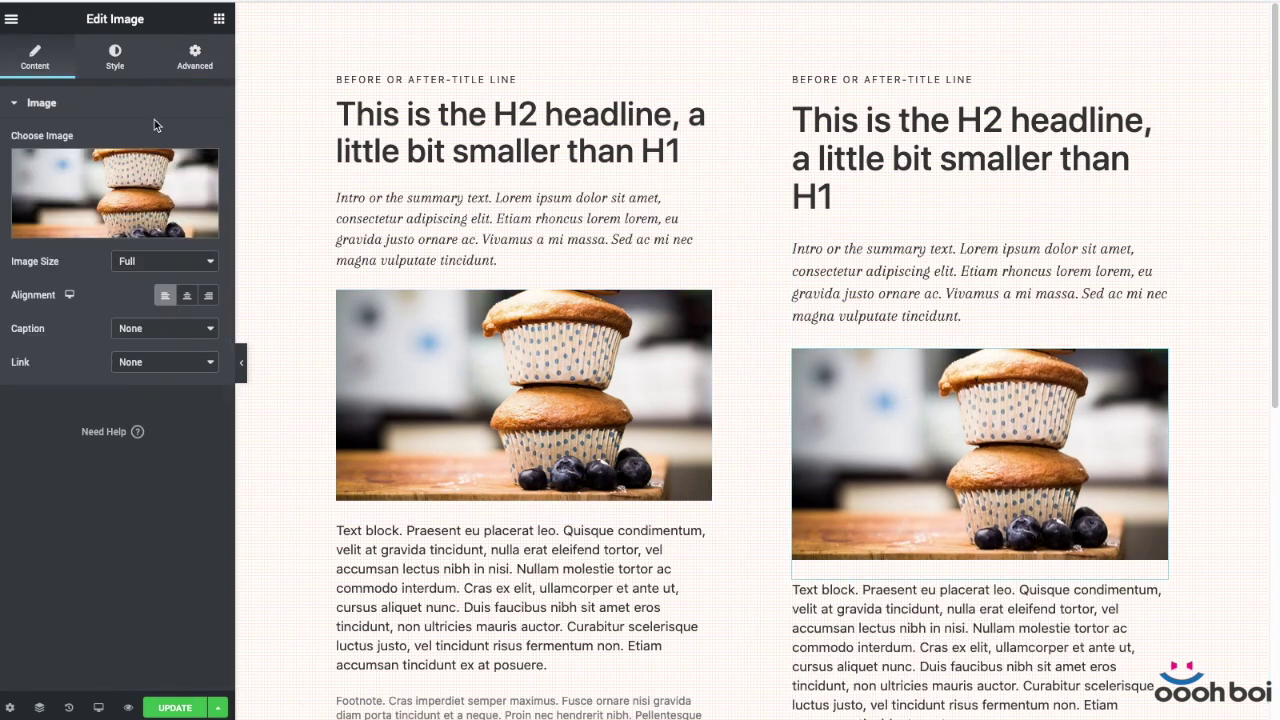
pyautogui.click(115, 58)
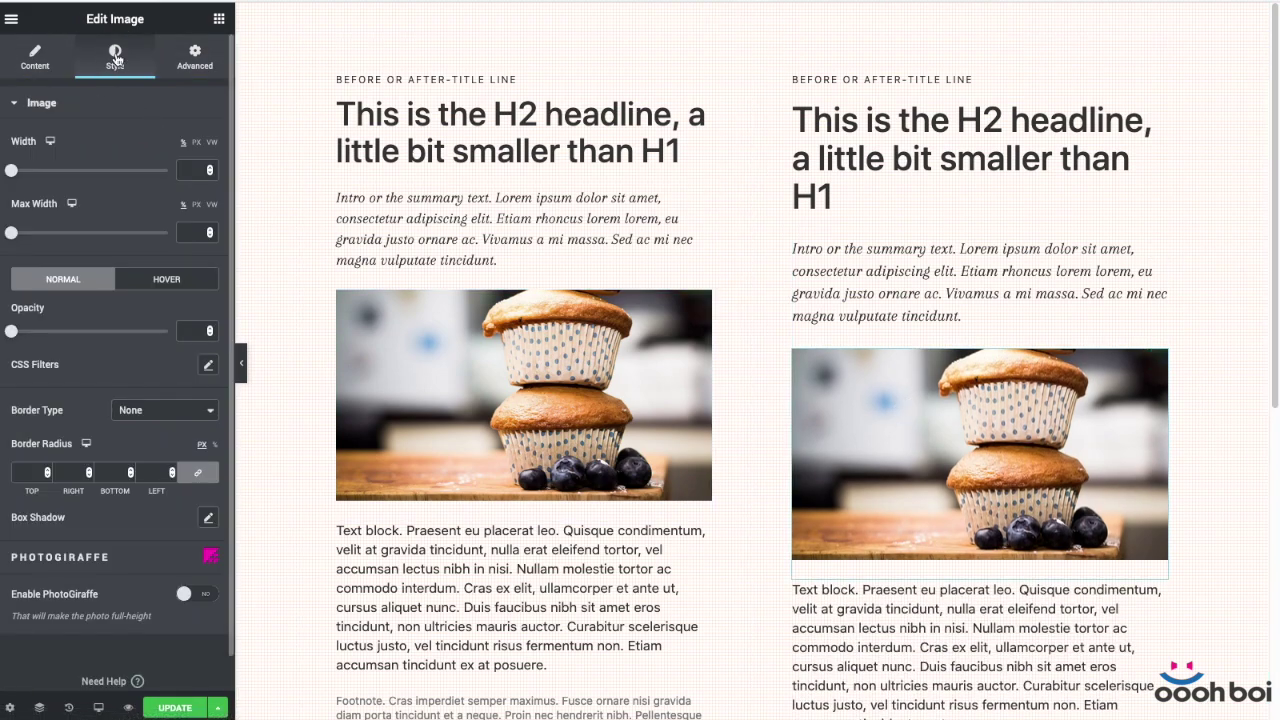
pyautogui.click(196, 58)
pyautogui.click(116, 170)
pyautogui.write('24')
pyautogui.doubleClick(110, 170)
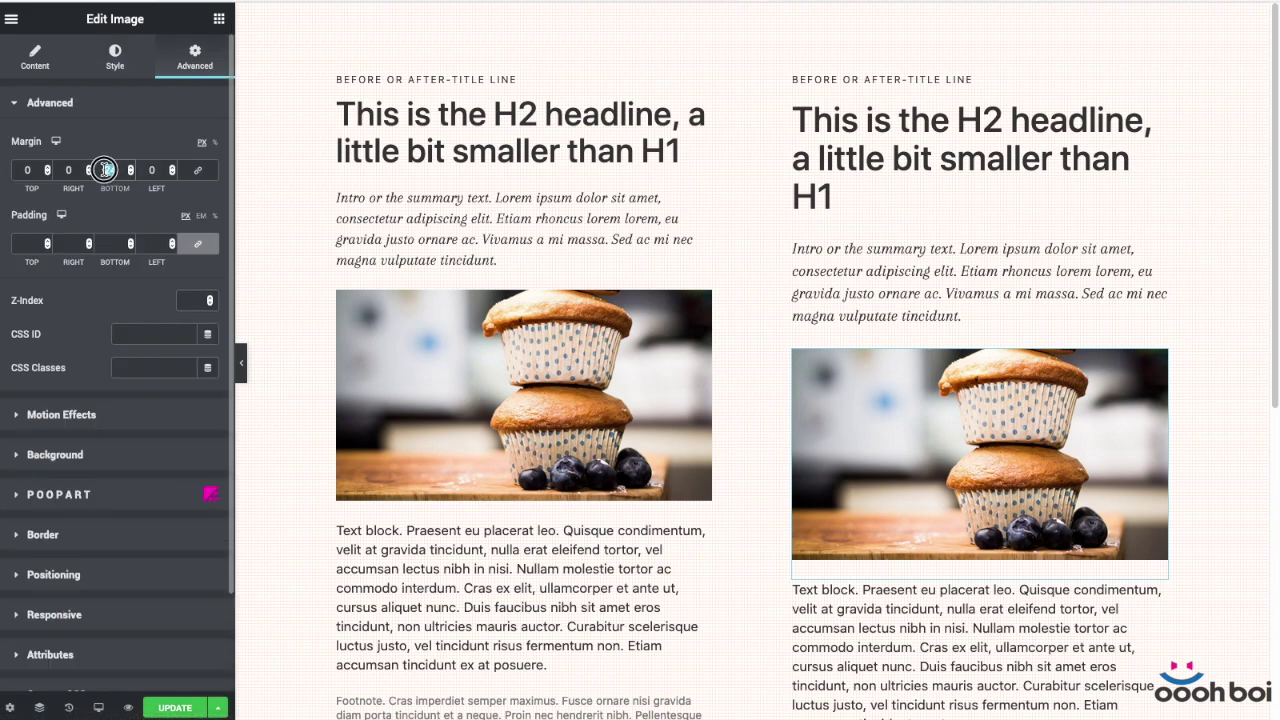
pyautogui.write('16')
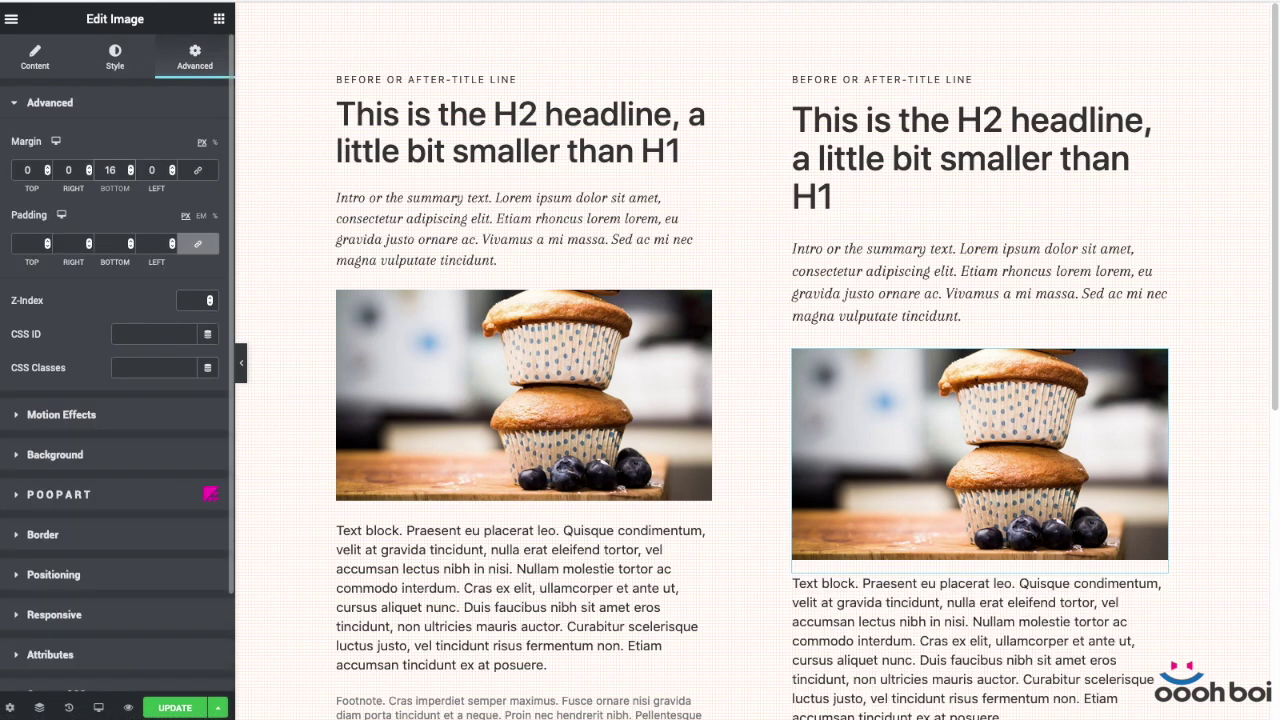
pyautogui.click(1037, 280)
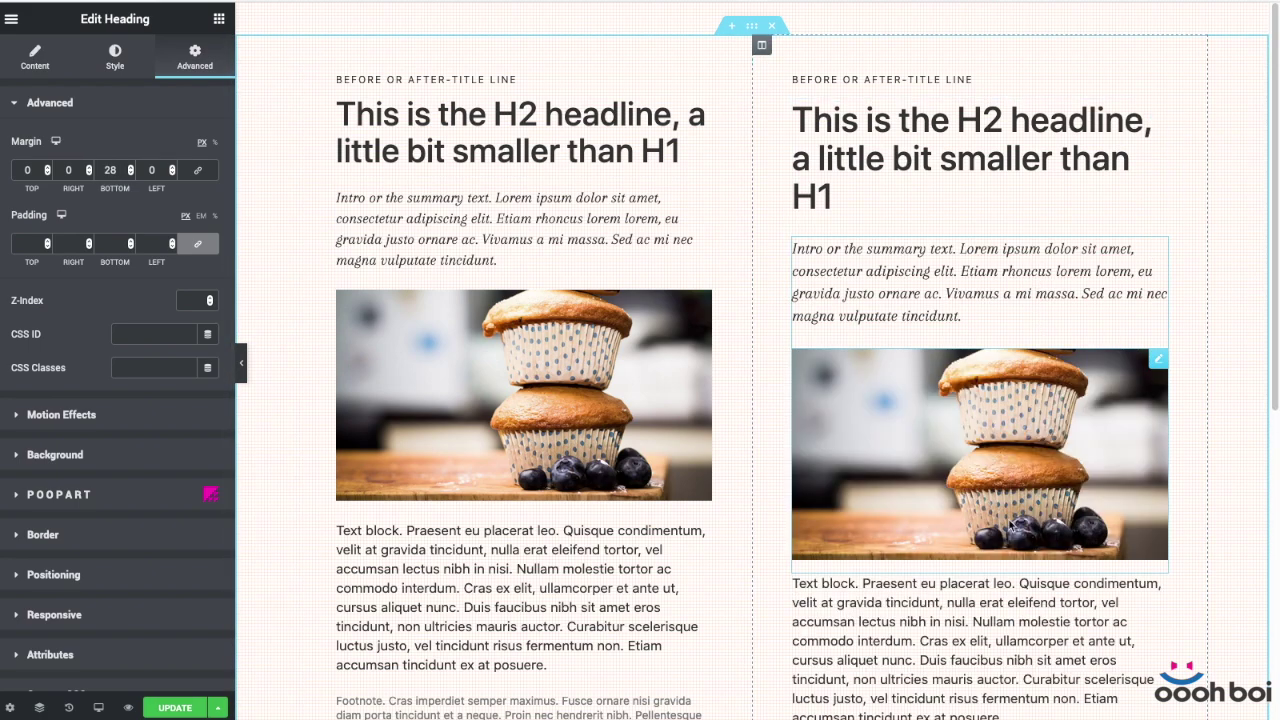
# - Set the right column's body text to 16 px size with a 24 px line height
pyautogui.scroll(-3, 1018, 540)
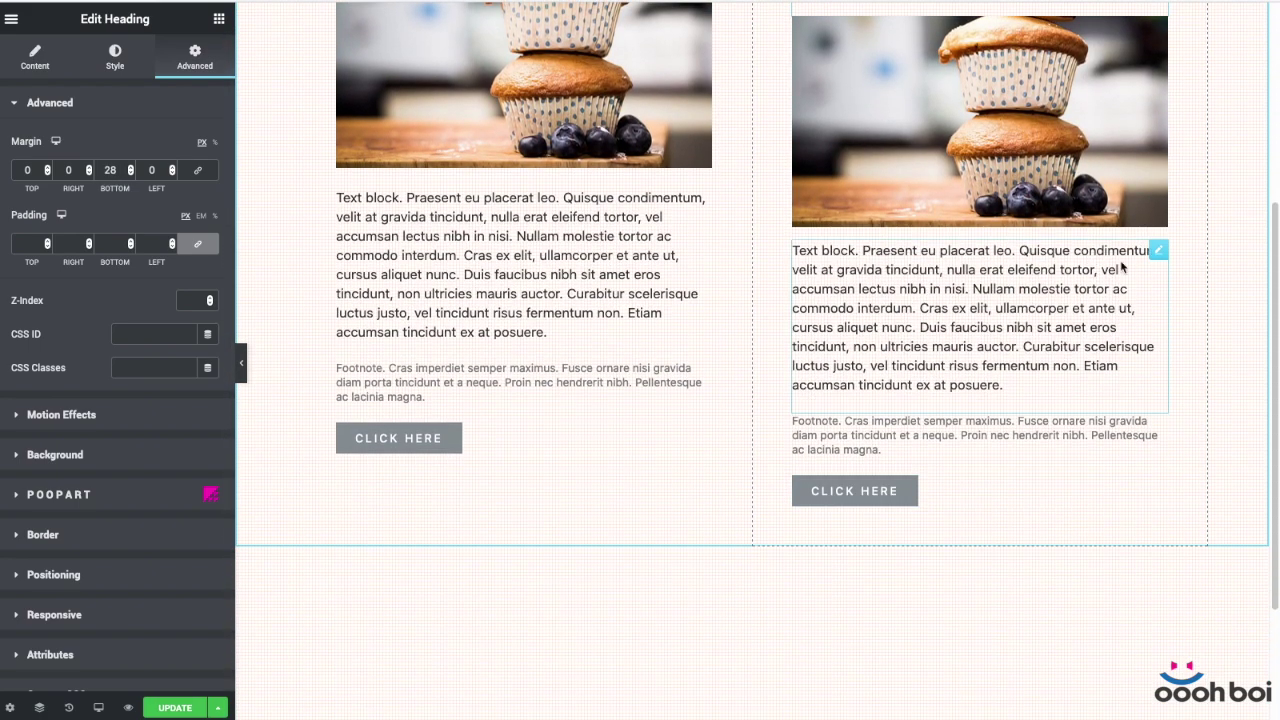
pyautogui.click(1158, 250)
pyautogui.click(115, 57)
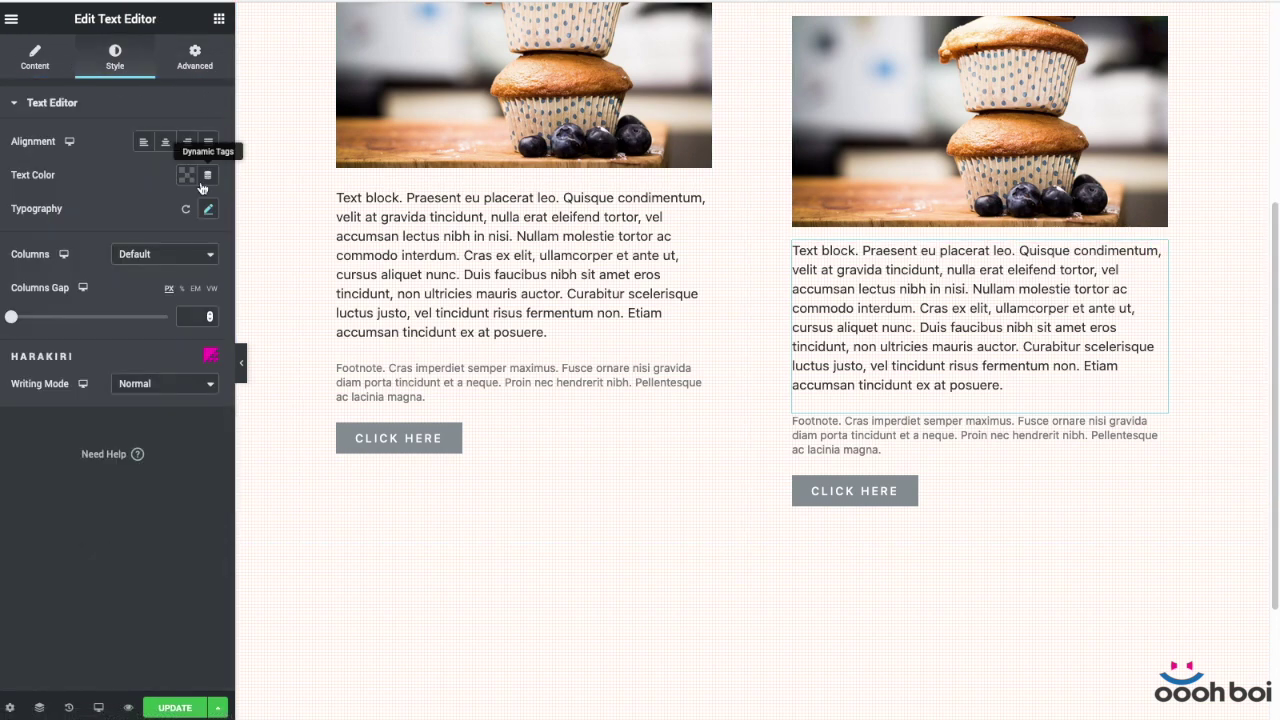
pyautogui.click(208, 209)
pyautogui.click(198, 318)
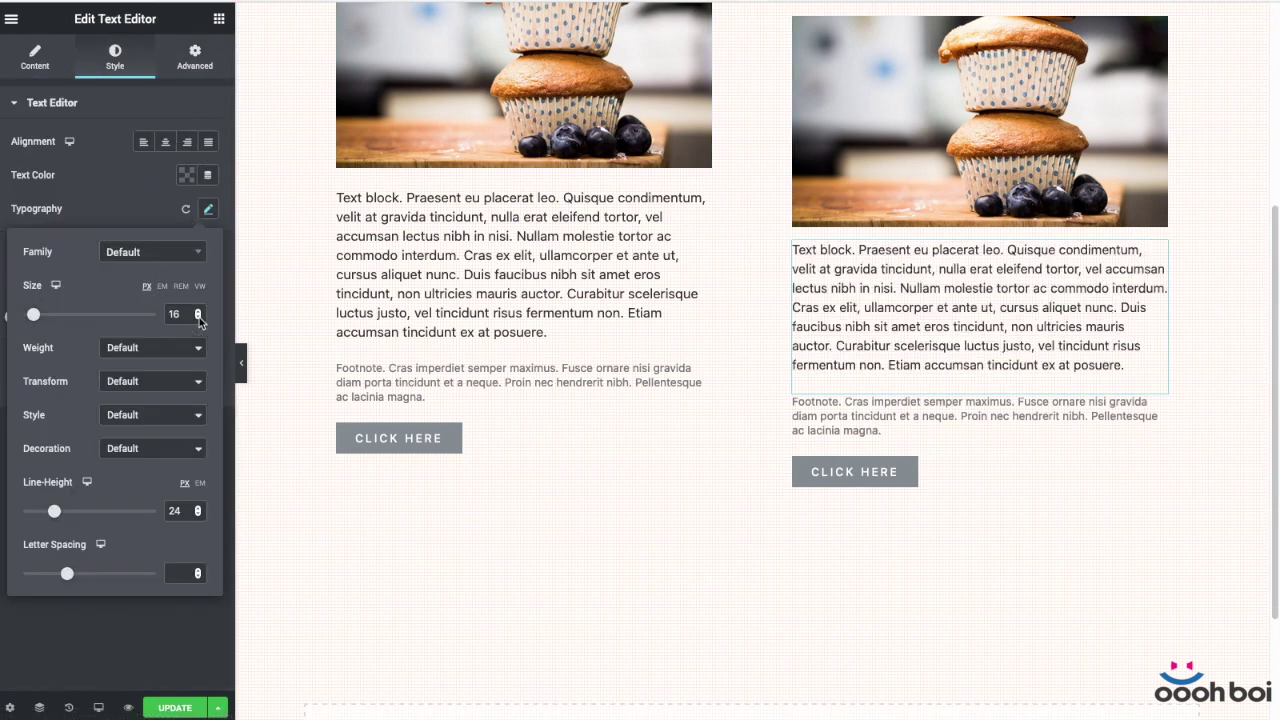
pyautogui.doubleClick(175, 512)
# - Give the right body text block a 28 px bottom margin
pyautogui.click(195, 57)
pyautogui.click(110, 169)
pyautogui.write('28')
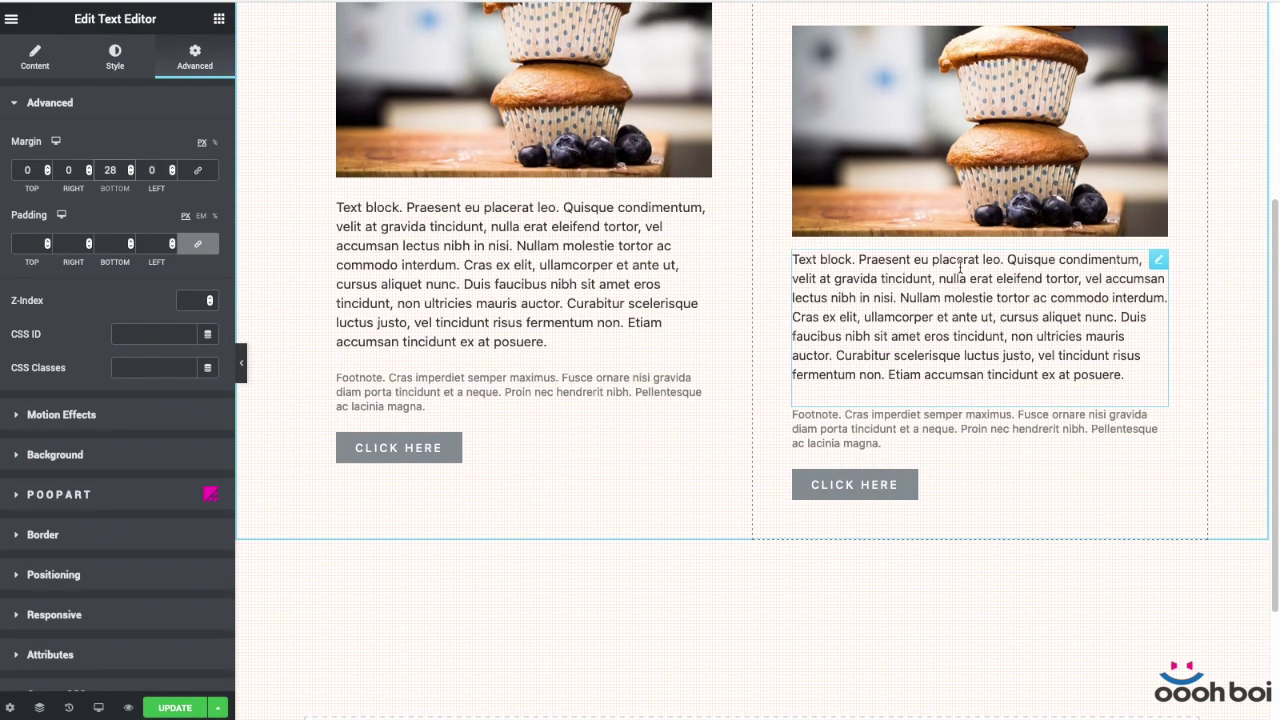
pyautogui.scroll(3, 960, 265)
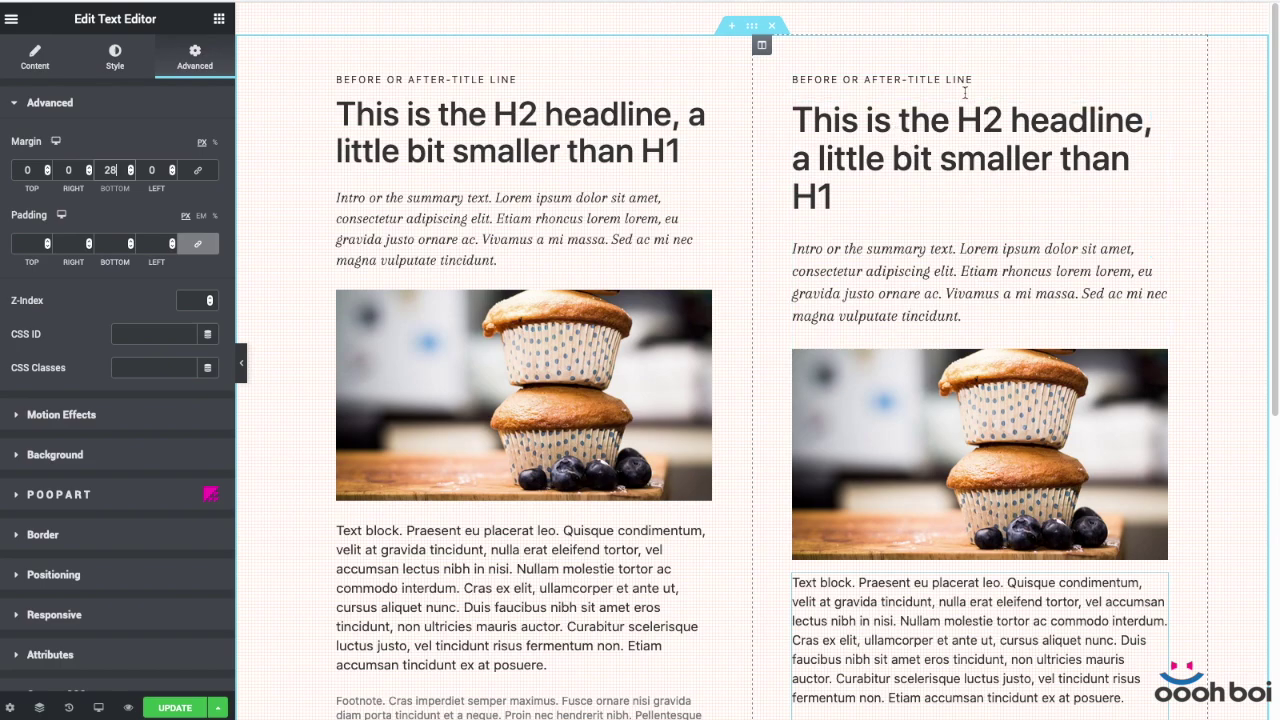
pyautogui.scroll(-2, 975, 260)
pyautogui.scroll(-3, 987, 244)
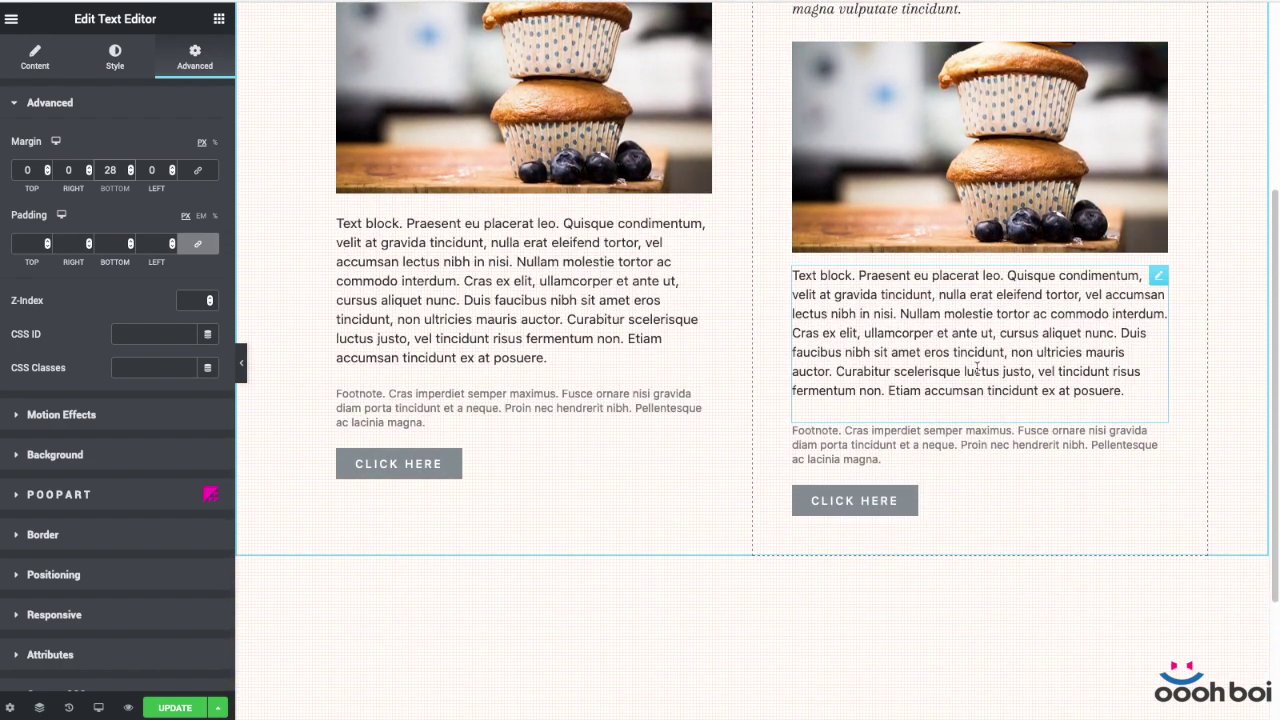
pyautogui.click(931, 431)
# - Reduce the right footnote's font size from 14 to 12 px
pyautogui.click(115, 57)
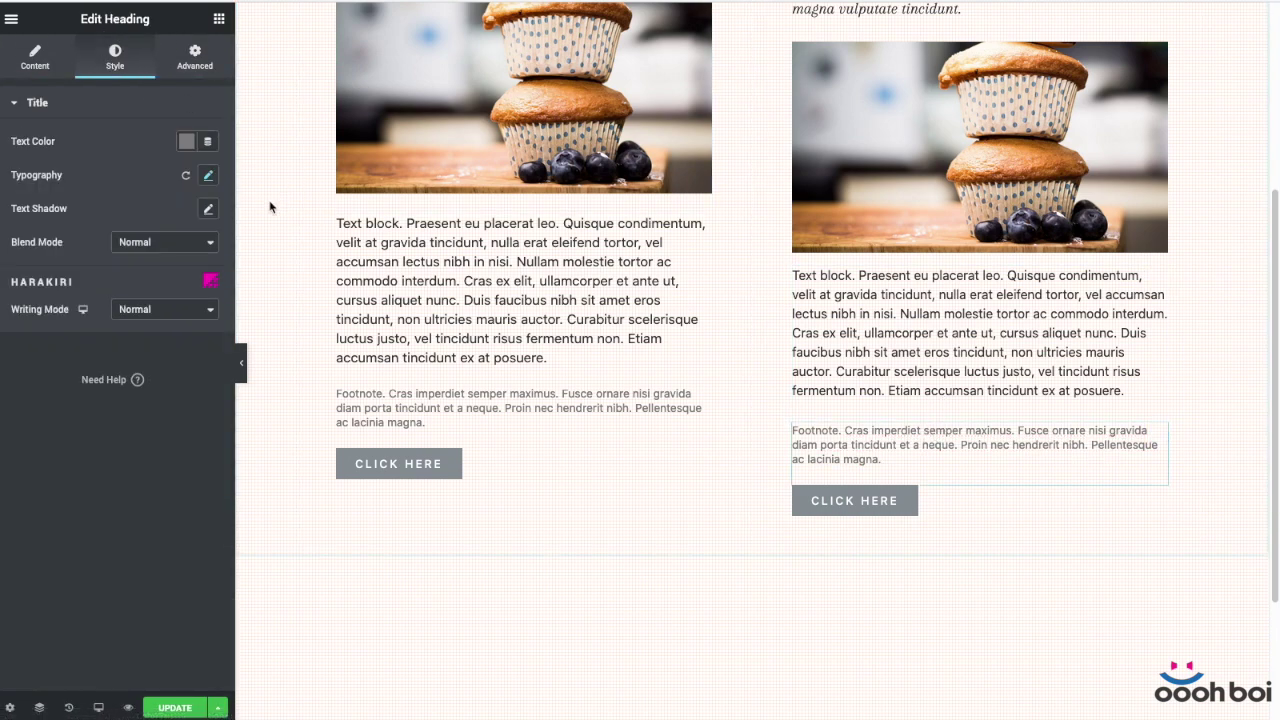
pyautogui.click(208, 175)
pyautogui.moveTo(180, 281); pyautogui.dragTo(155, 283)
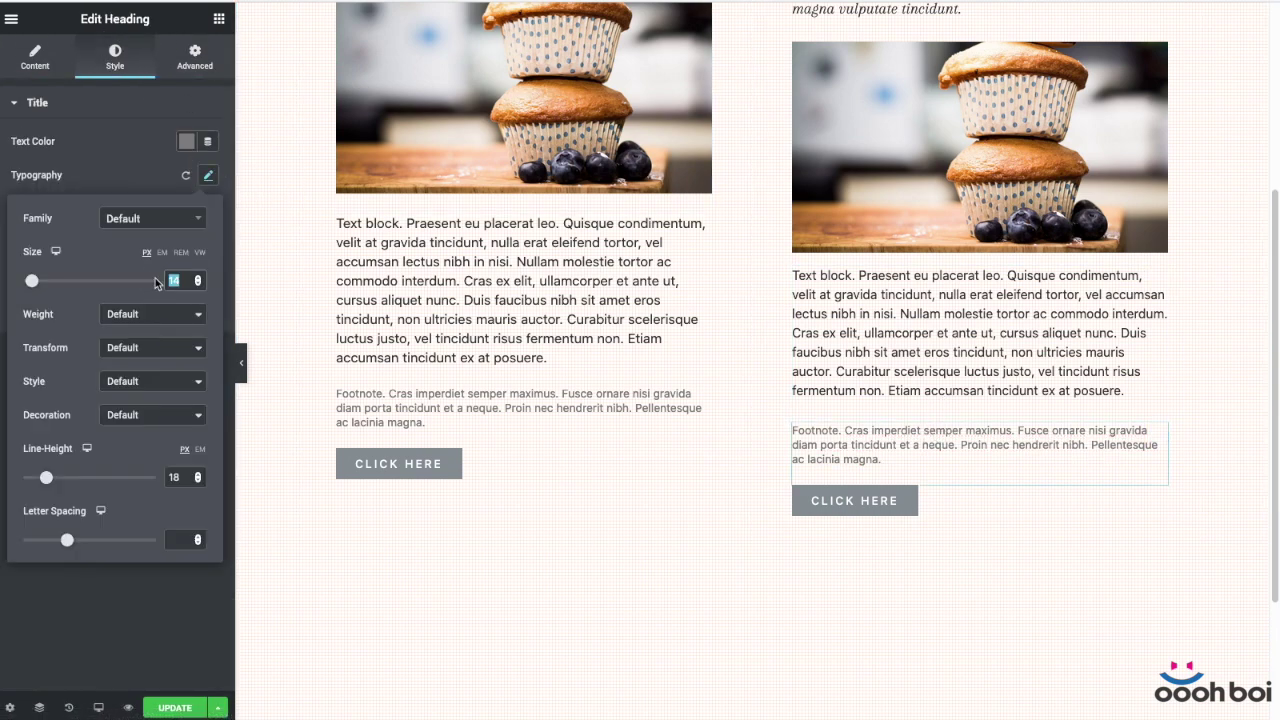
pyautogui.write('12')
pyautogui.click(195, 57)
# - Give the right CLICK HERE button unlinked padding of 16/28/16/28 px
pyautogui.click(937, 492)
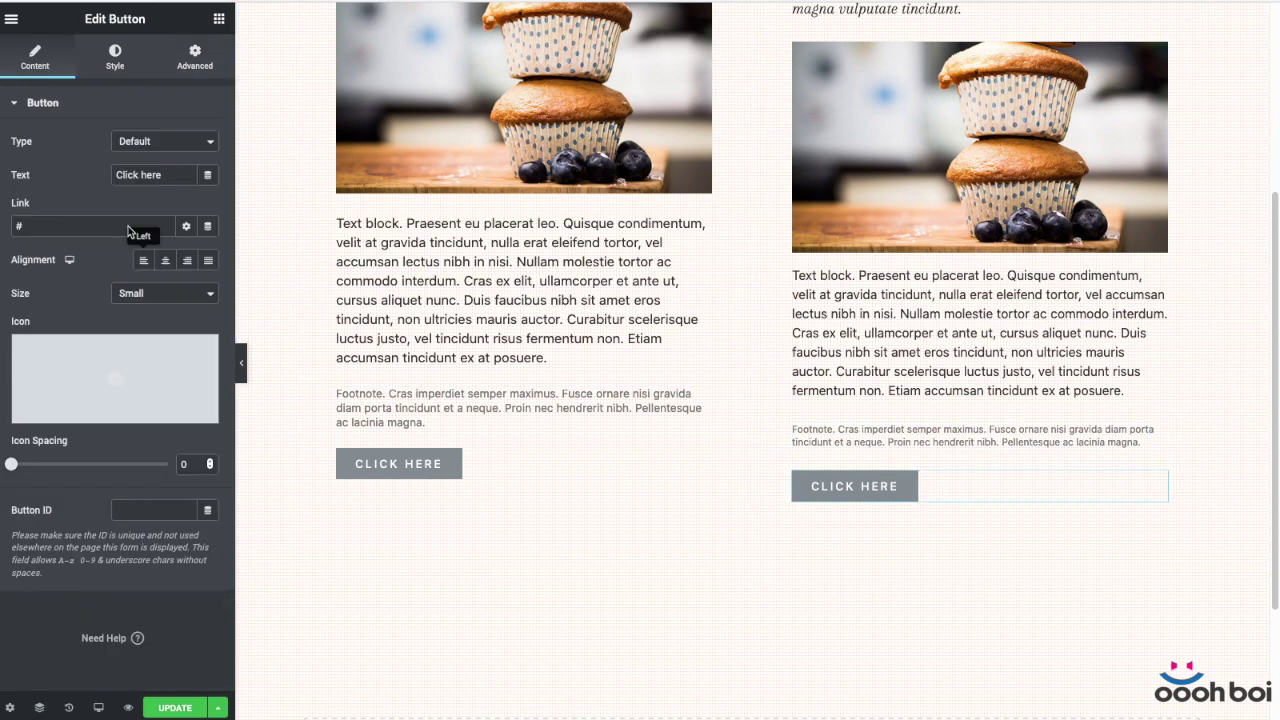
pyautogui.click(115, 57)
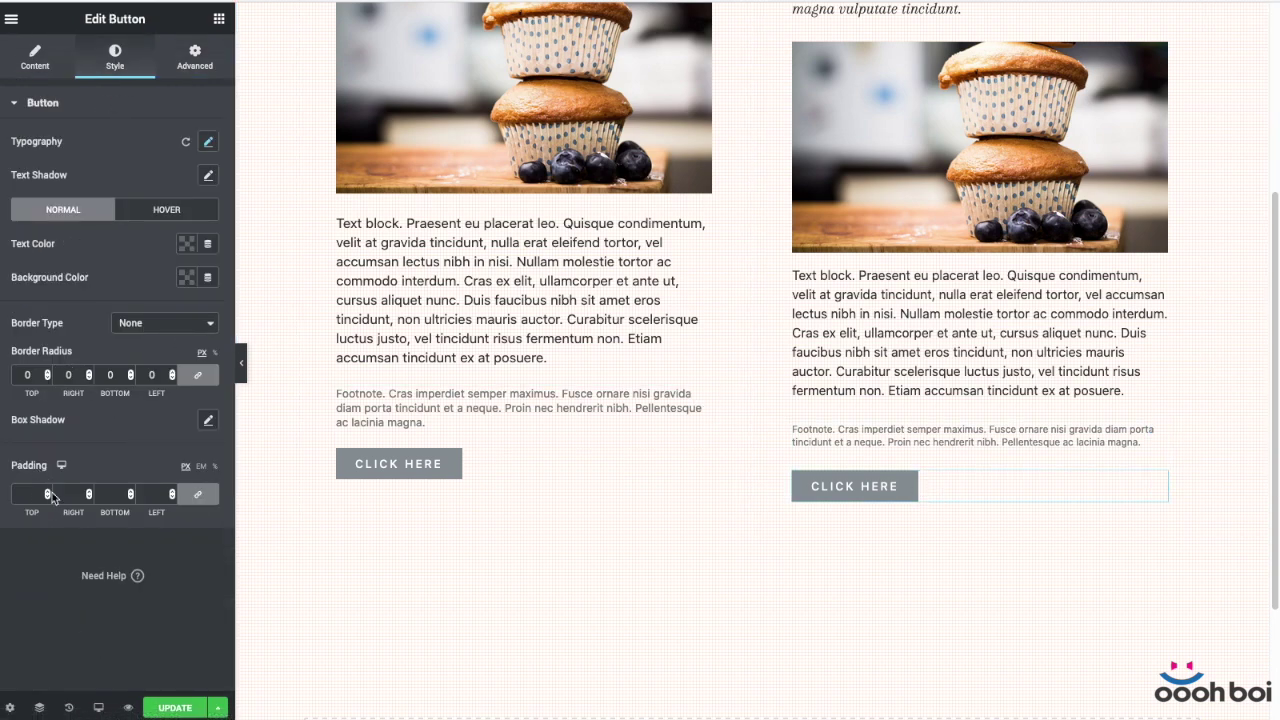
pyautogui.click(197, 494)
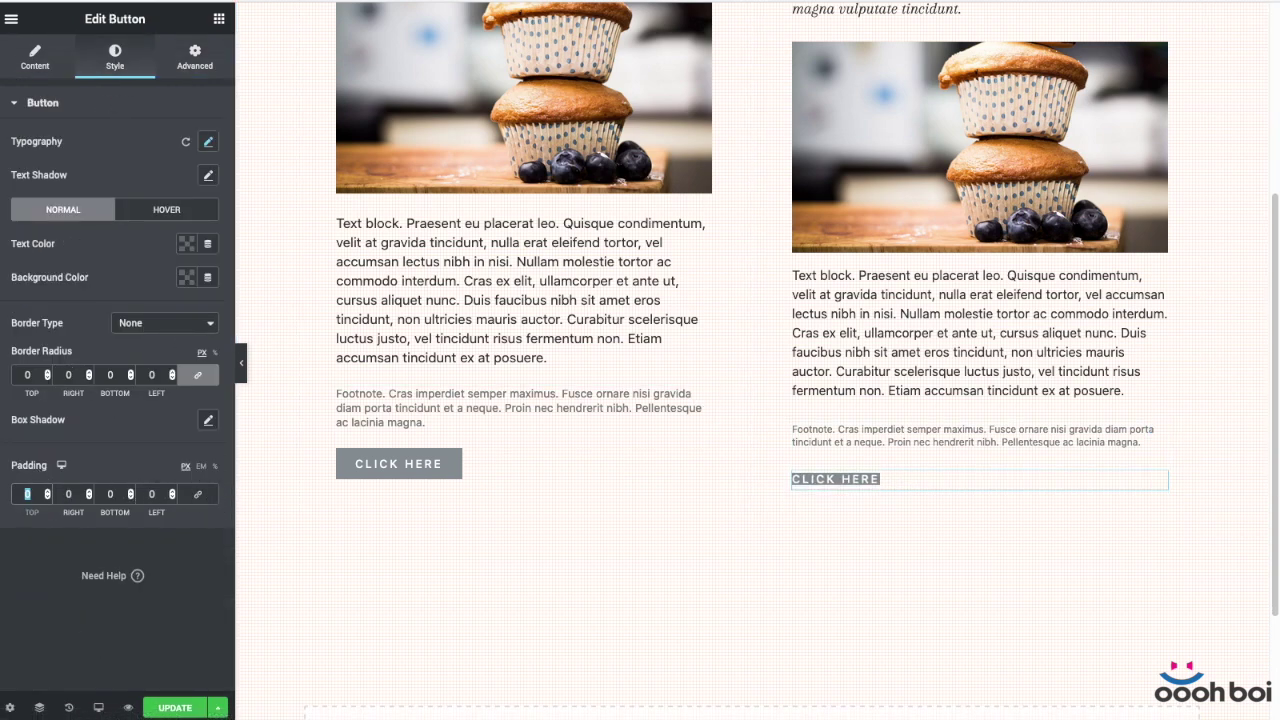
pyautogui.write('16')
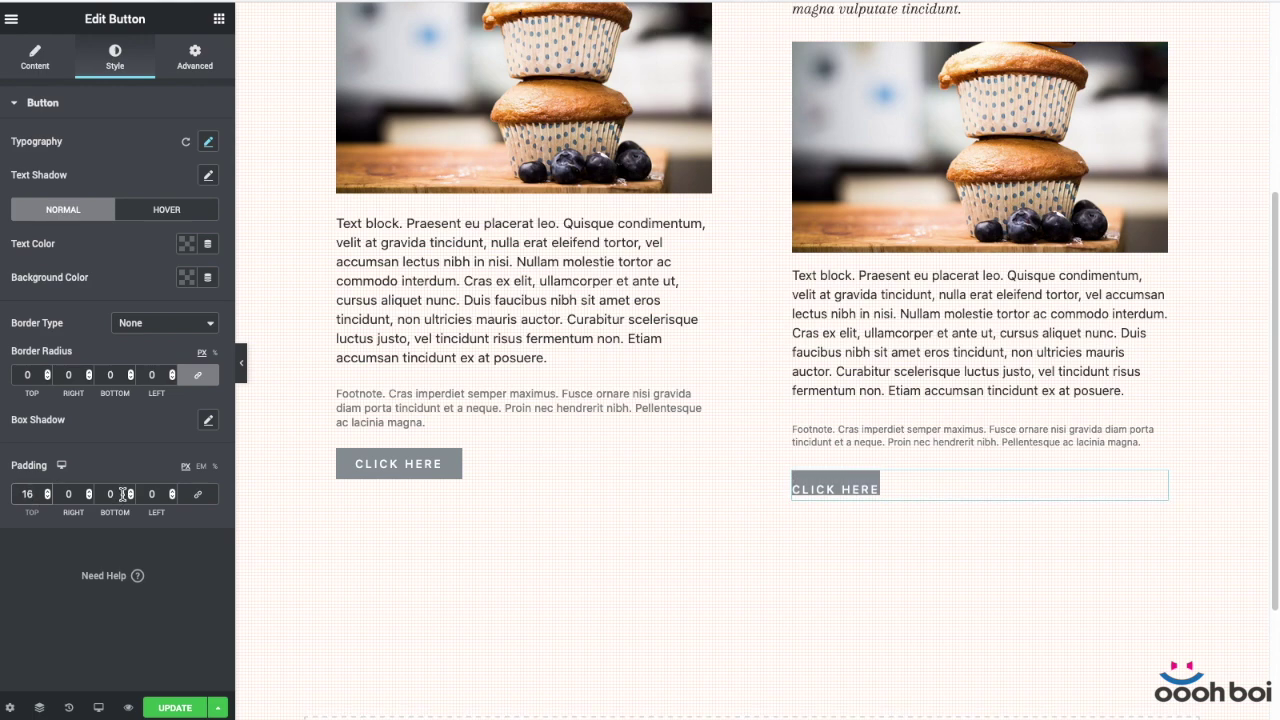
pyautogui.doubleClick(30, 493)
pyautogui.doubleClick(114, 493)
pyautogui.write('16')
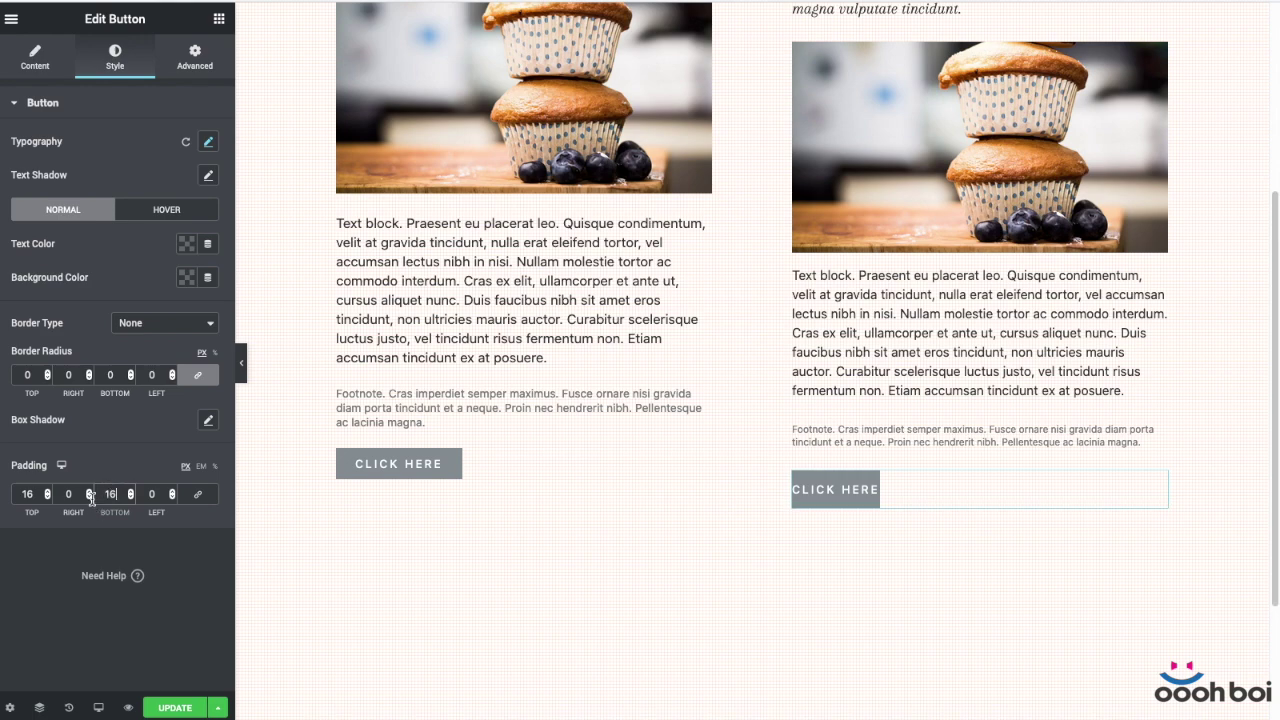
pyautogui.doubleClick(68, 493)
pyautogui.write('28')
pyautogui.doubleClick(153, 493)
pyautogui.write('28')
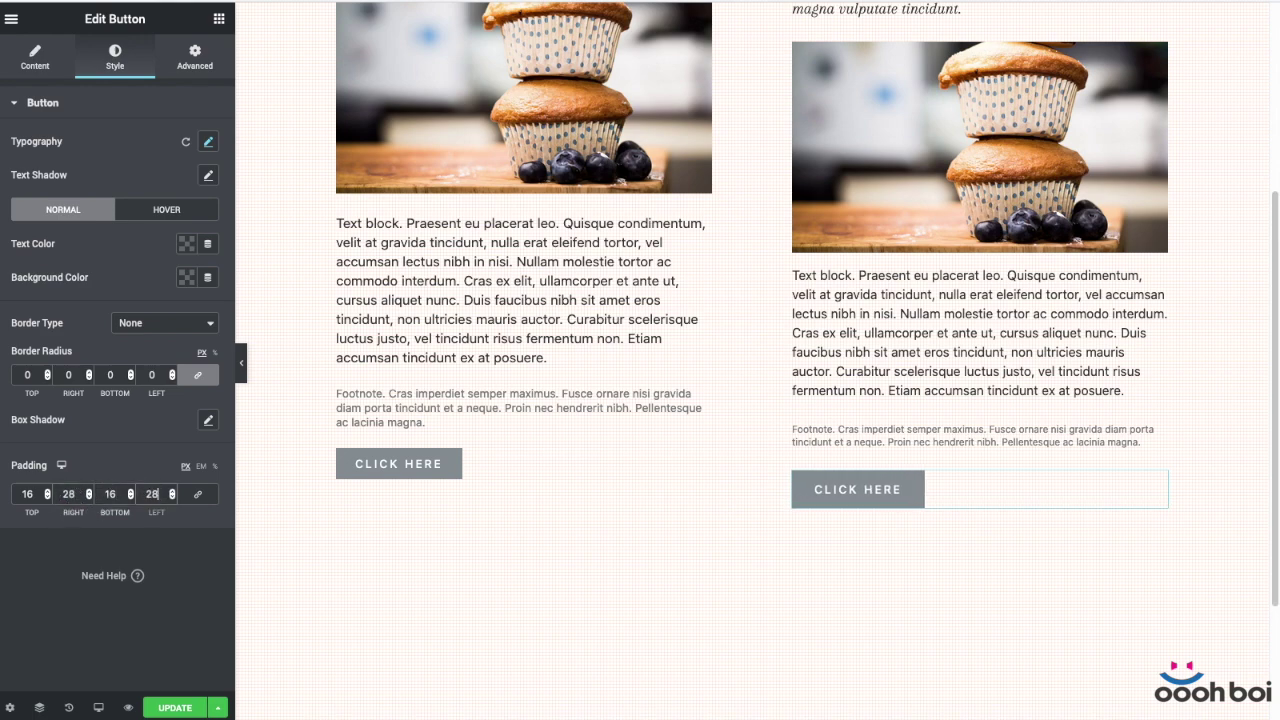
# - Reduce the button's text size from 14 to 12 px
pyautogui.click(208, 143)
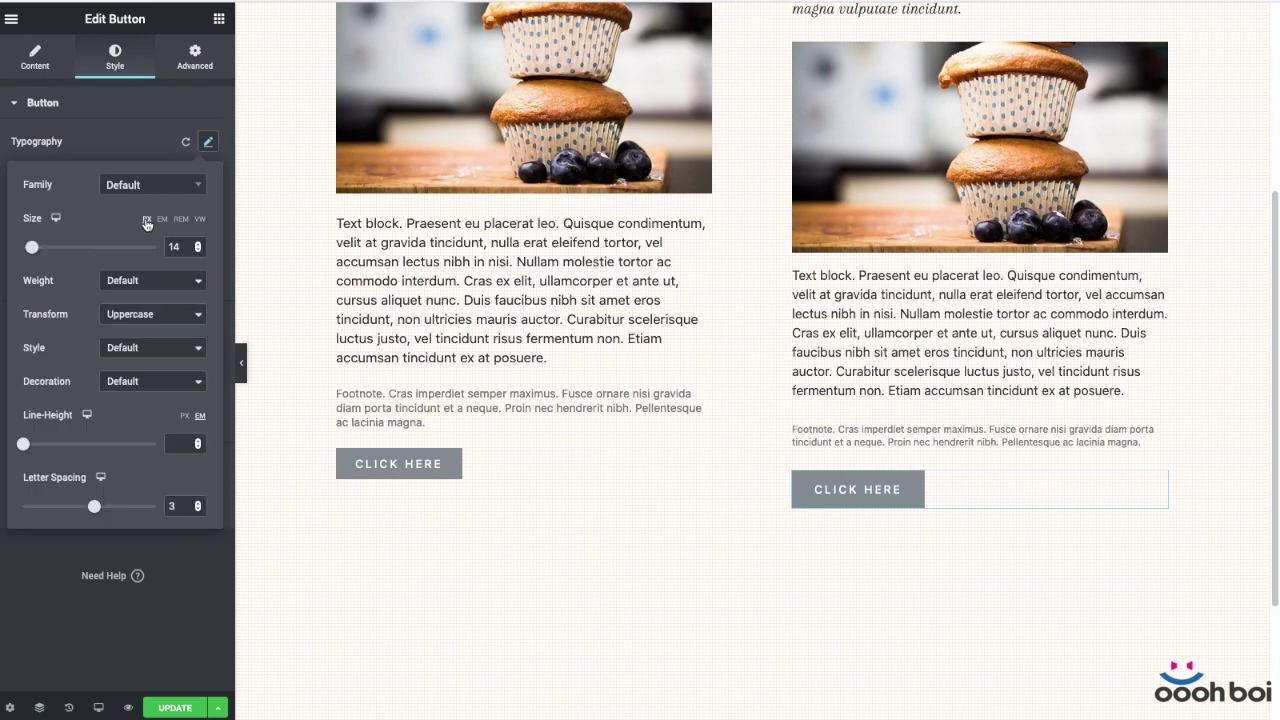
pyautogui.click(198, 251)
pyautogui.click(198, 251)
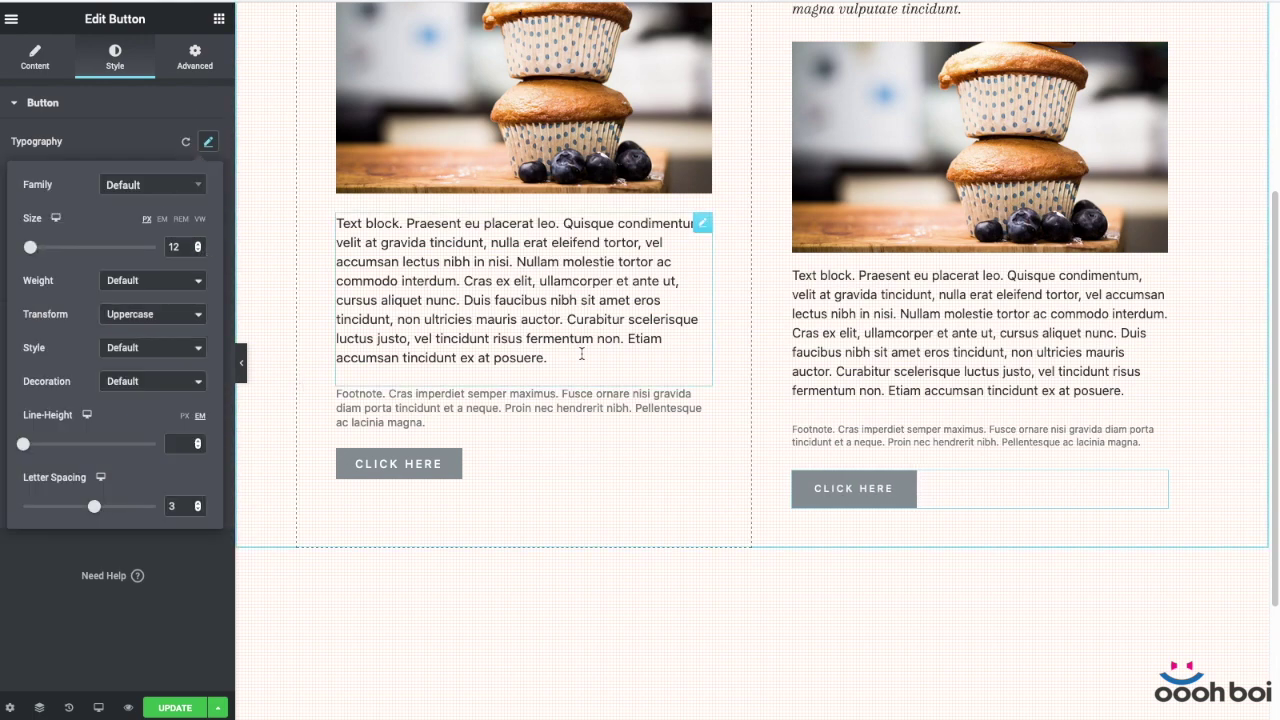
pyautogui.scroll(3, 903, 340)
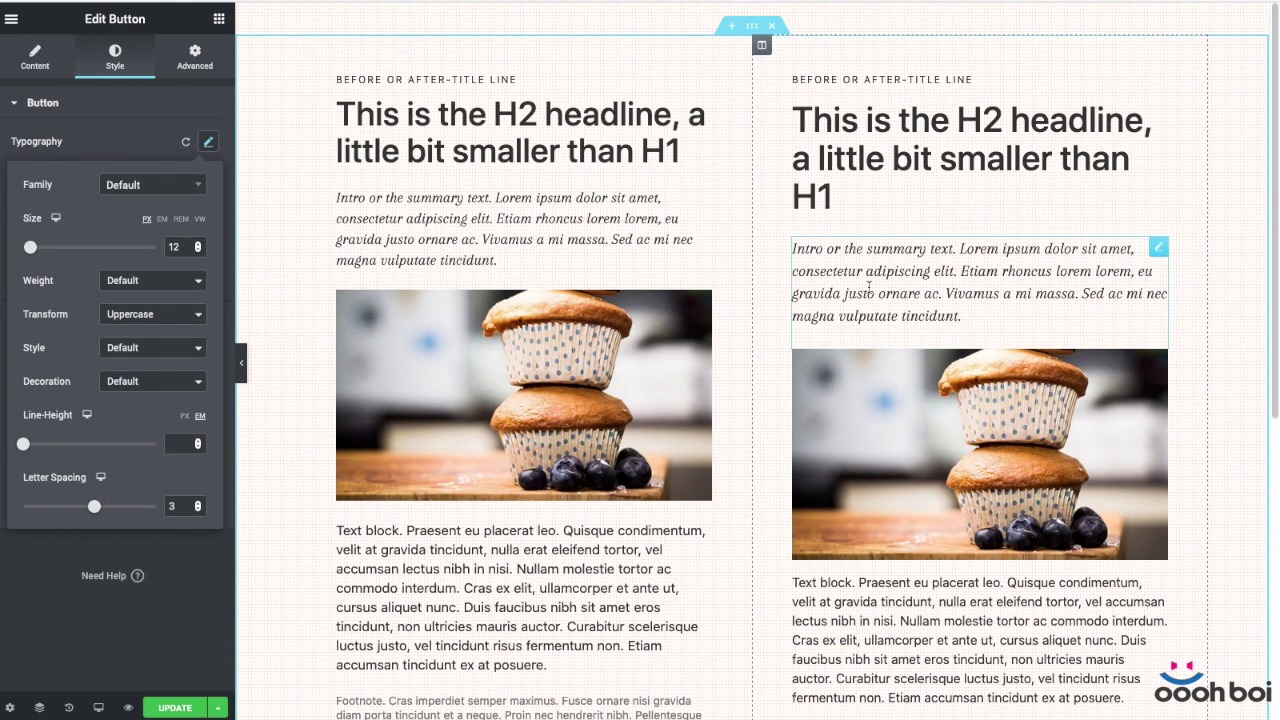
# - Set the right column's linked padding to 60 px on all sides
pyautogui.click(762, 46)
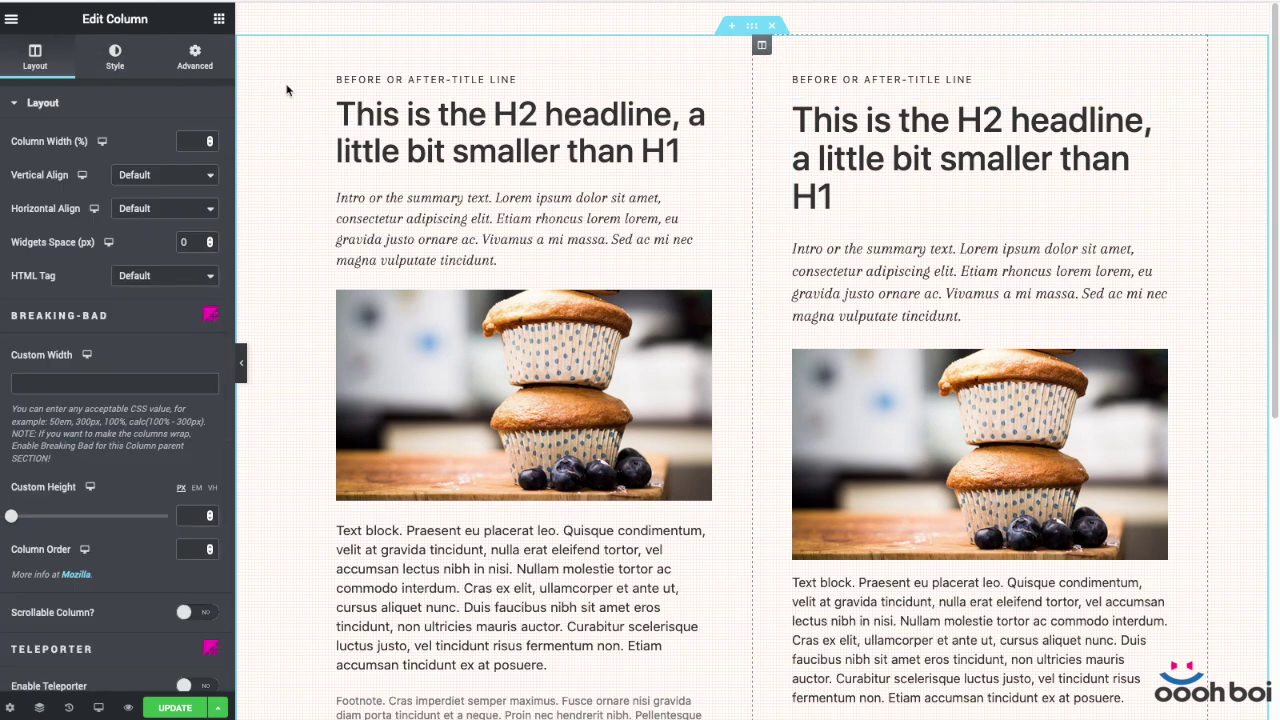
pyautogui.click(196, 57)
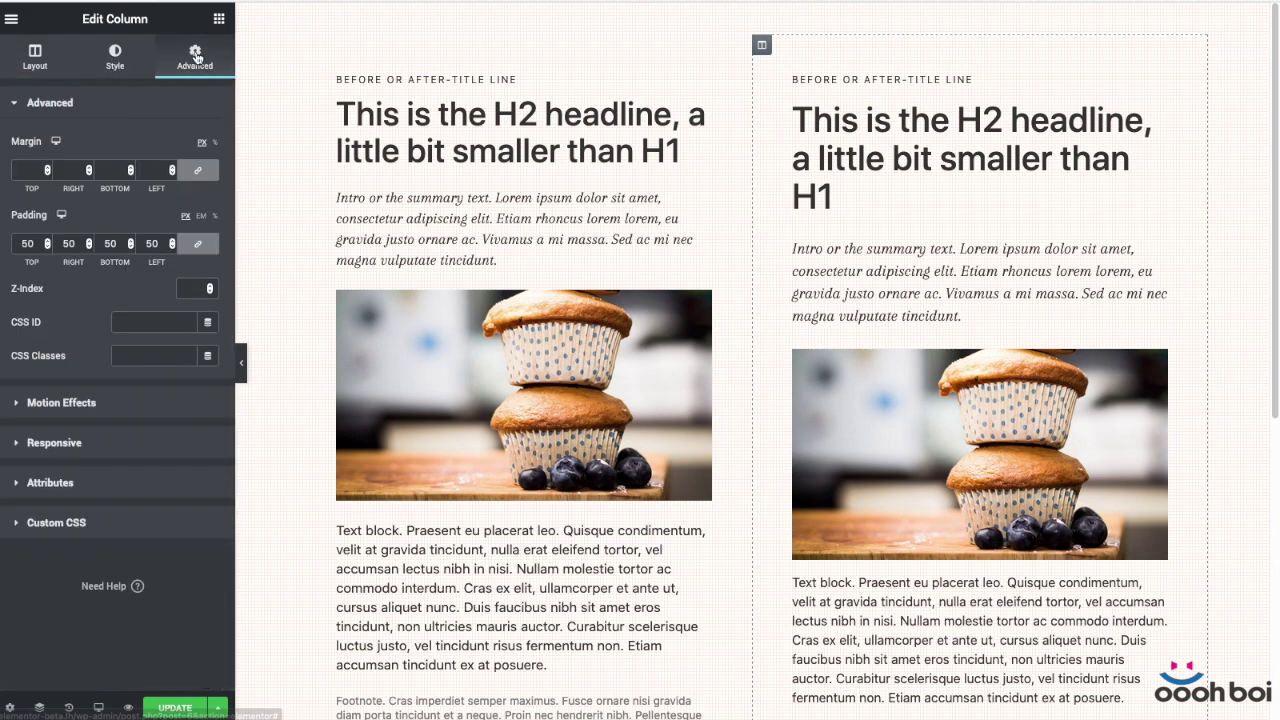
pyautogui.doubleClick(110, 244)
pyautogui.write('60')
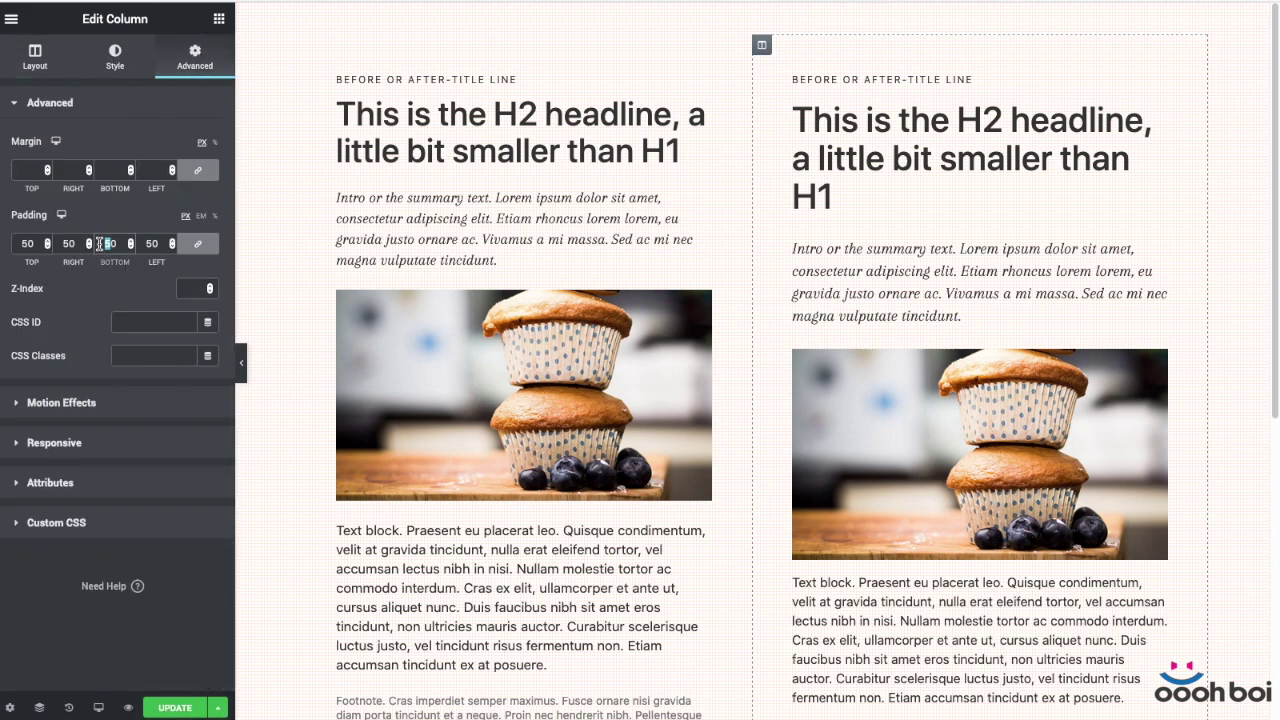
pyautogui.click(115, 57)
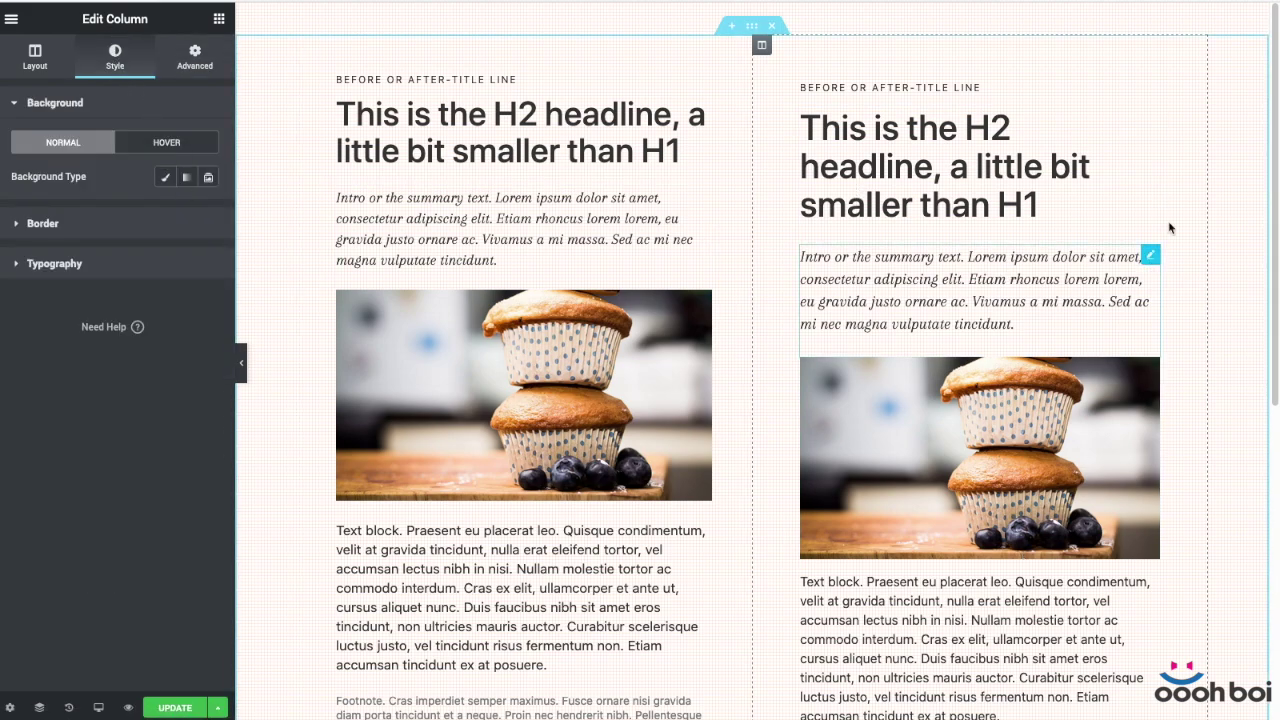
pyautogui.scroll(-4, 1023, 278)
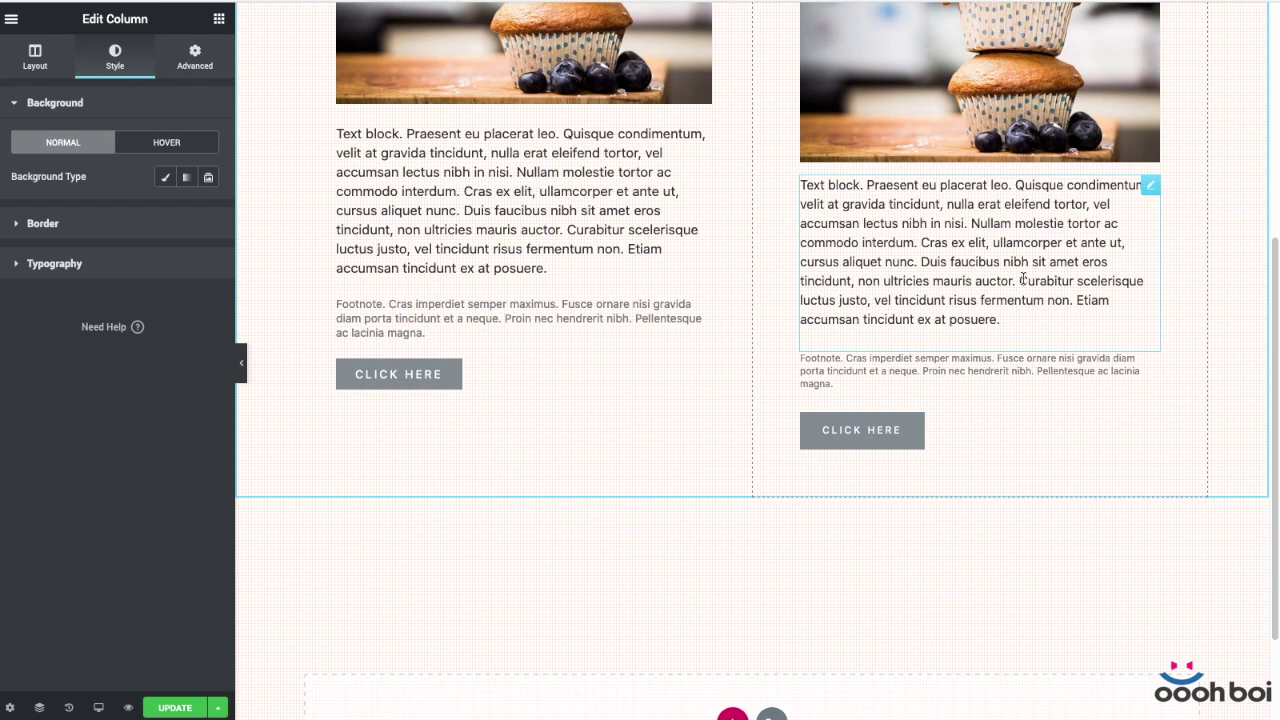
pyautogui.scroll(4, 1023, 280)
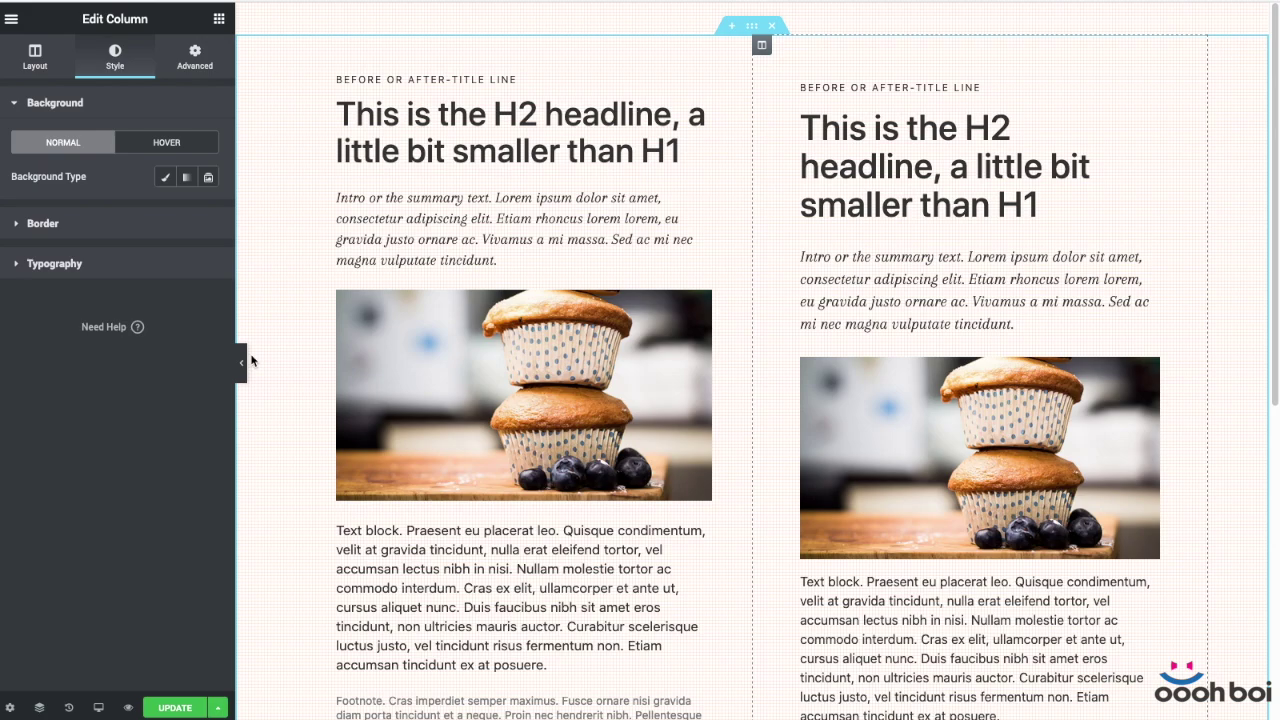
# - Preview the page full-width, scrolling through both columns, then restore the editor panel
pyautogui.click(242, 363)
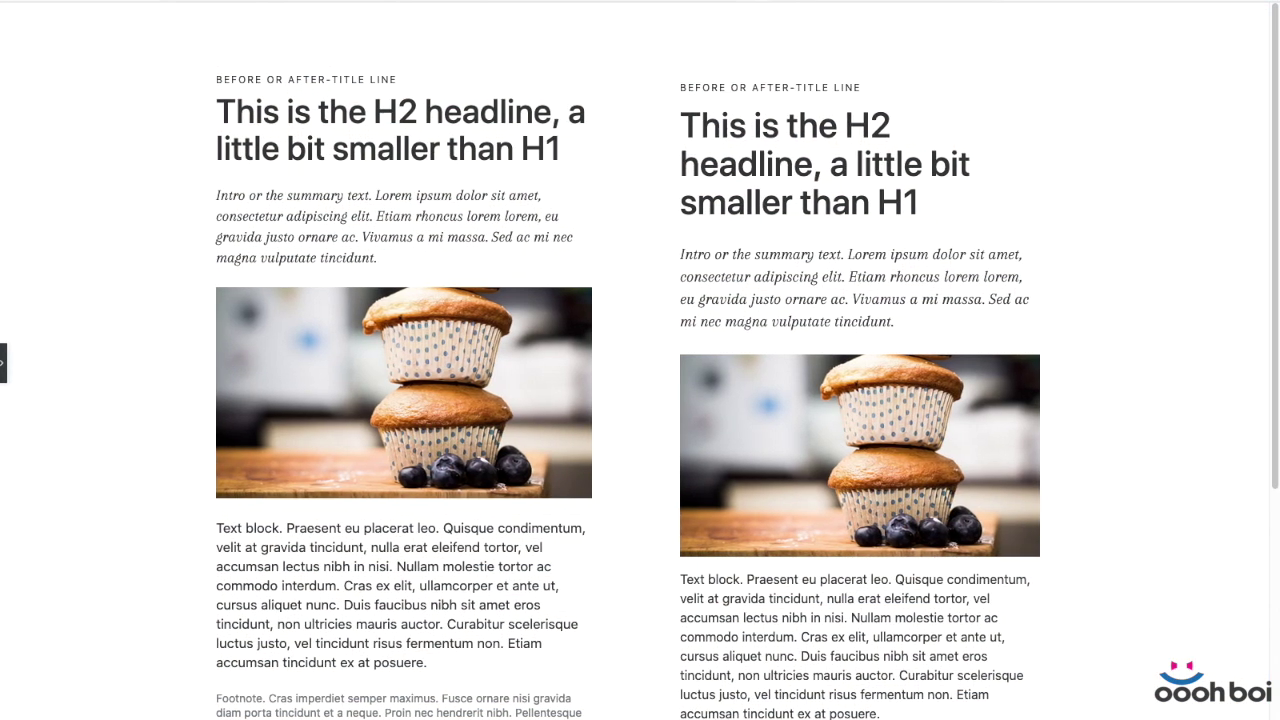
pyautogui.scroll(-2, 1212, 357)
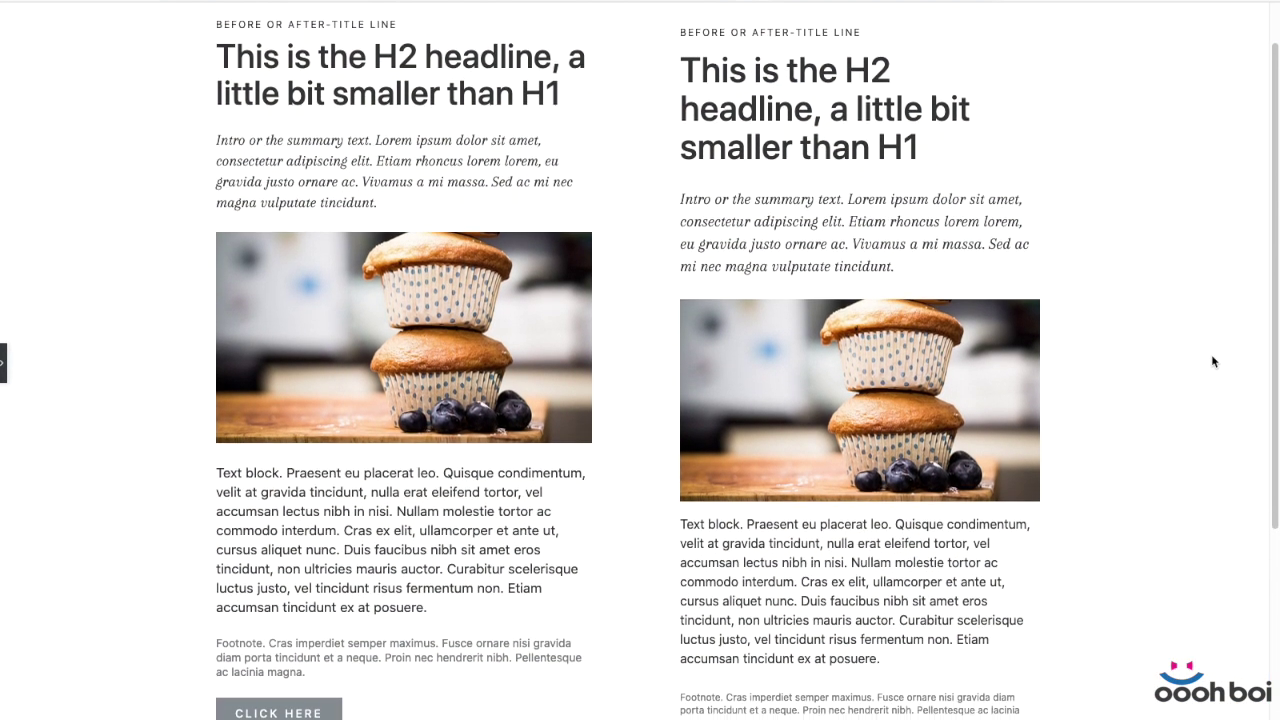
pyautogui.scroll(-3, 1212, 361)
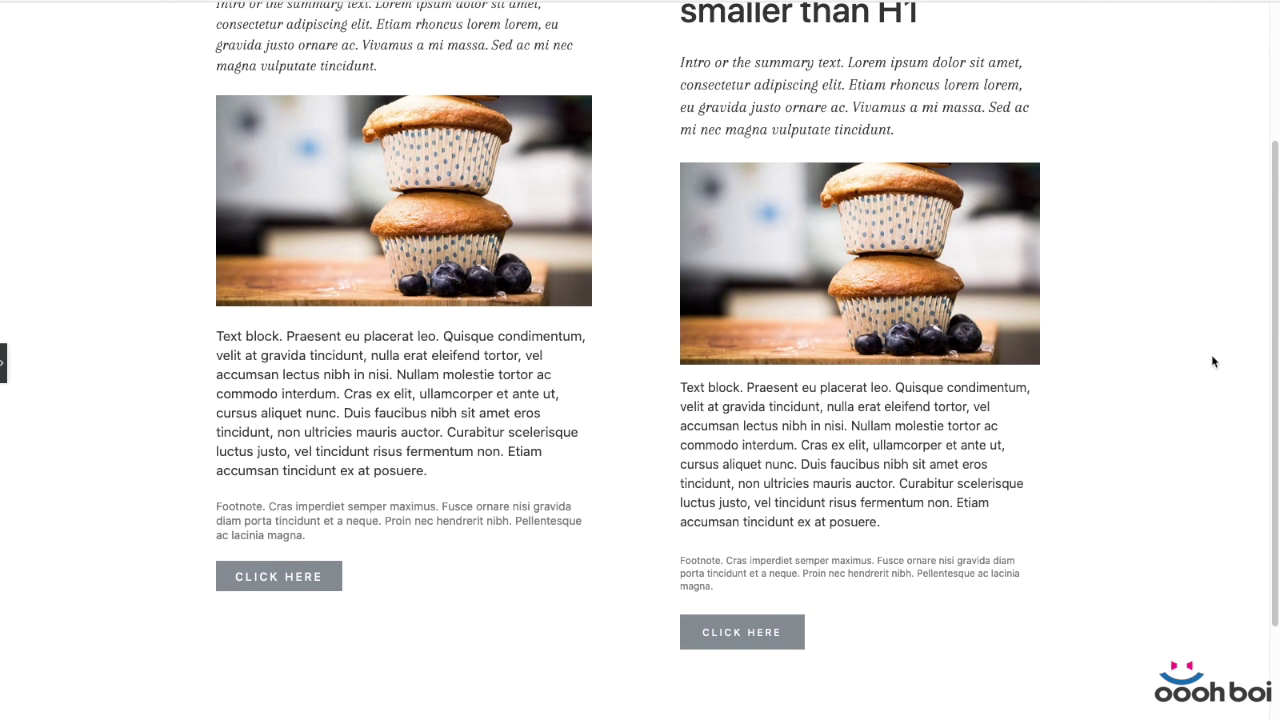
pyautogui.scroll(4, 1212, 361)
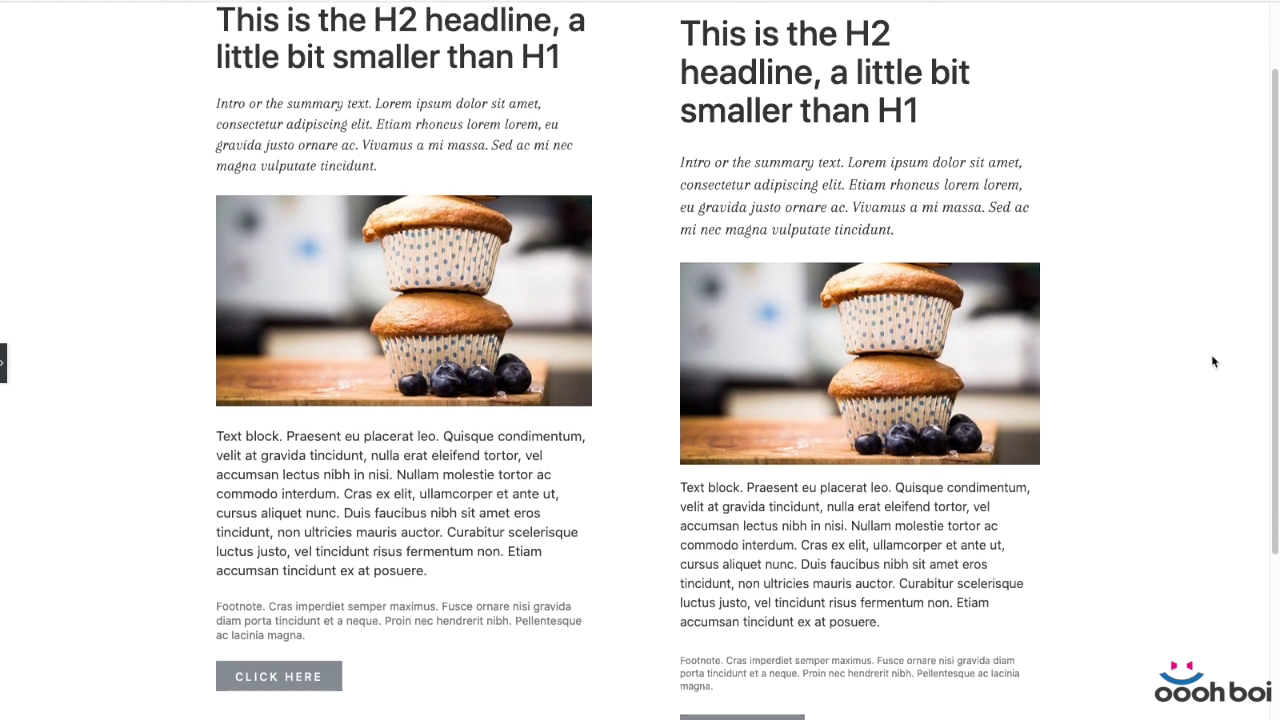
pyautogui.scroll(2, 1212, 361)
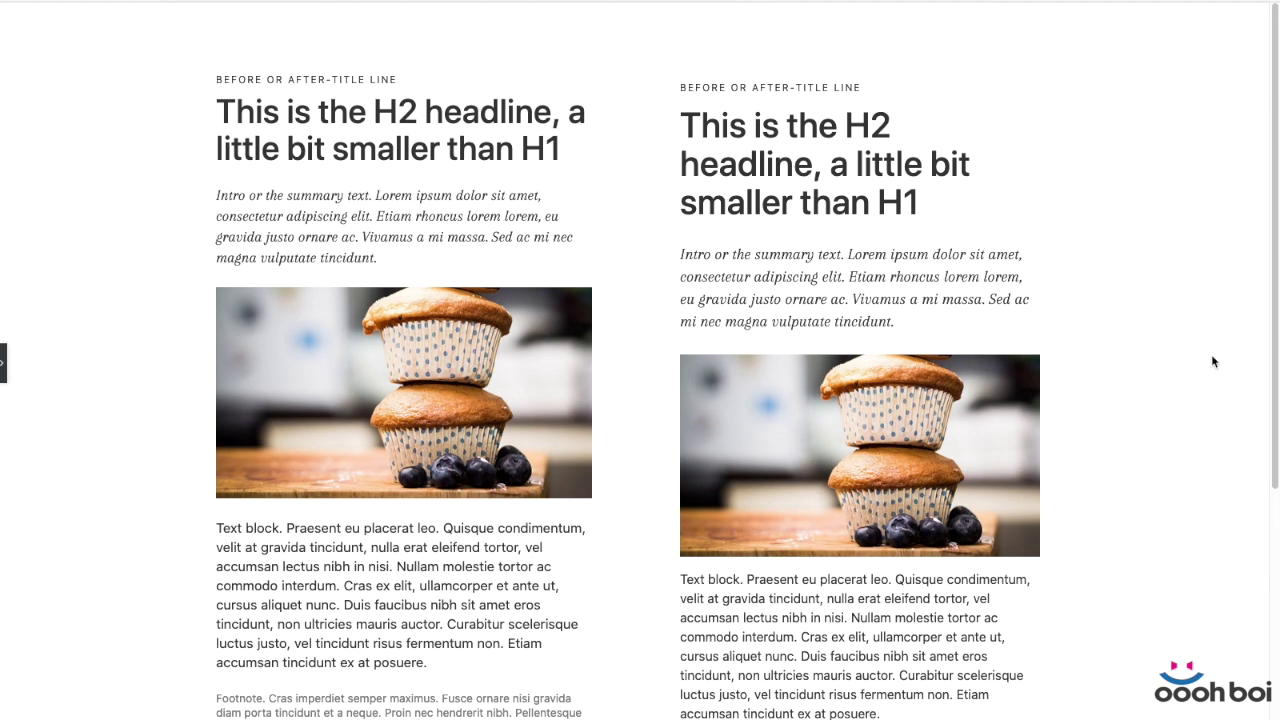
pyautogui.scroll(-2, 1212, 361)
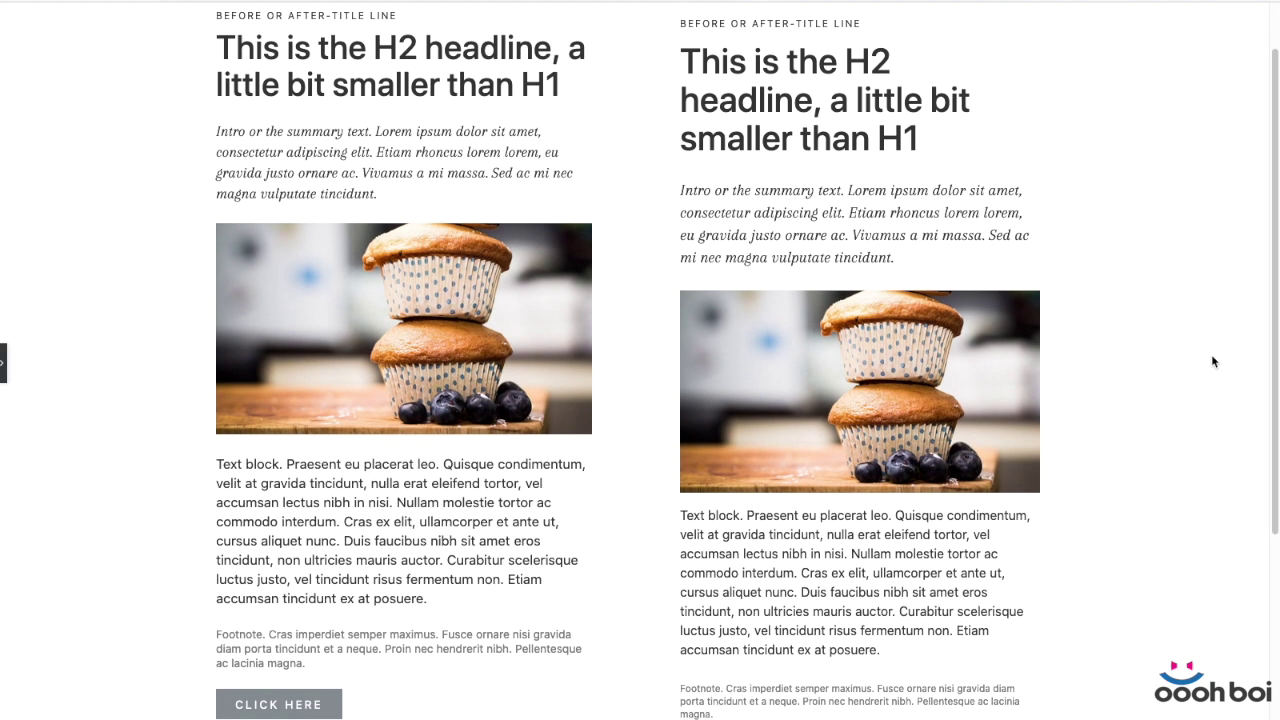
pyautogui.scroll(-3, 1212, 361)
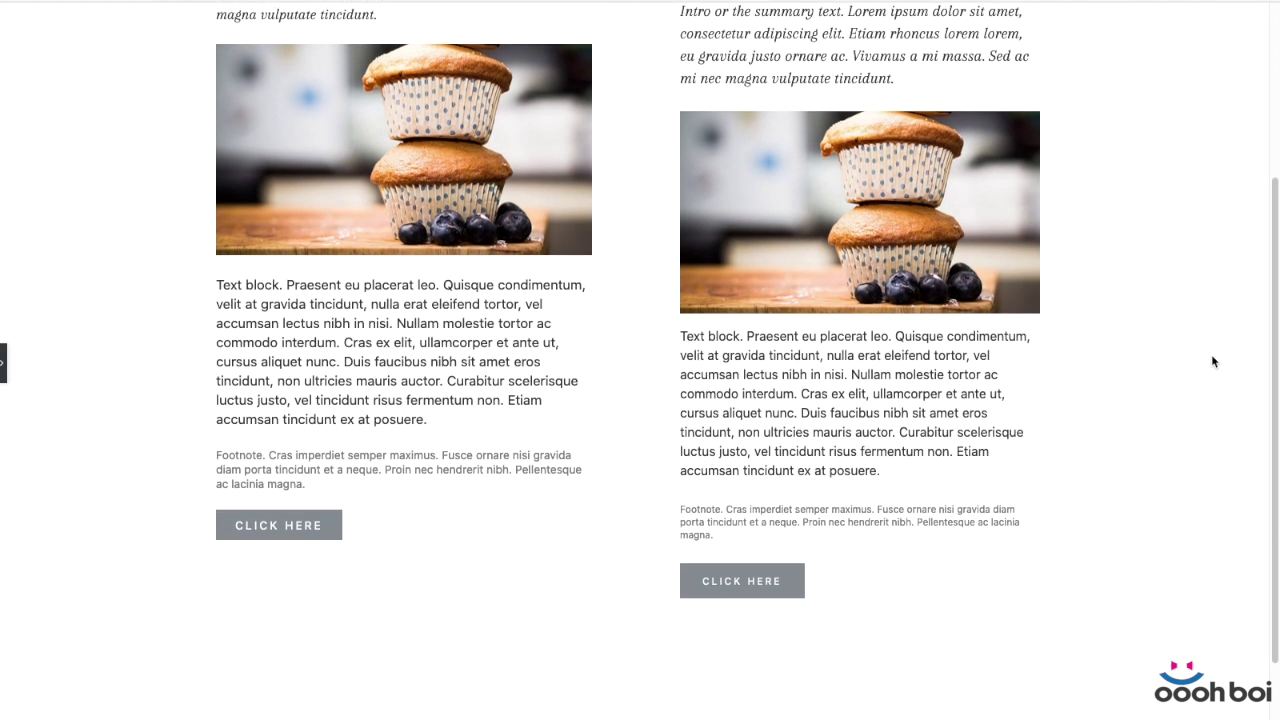
pyautogui.scroll(2, 1212, 361)
pyautogui.scroll(3, 1211, 361)
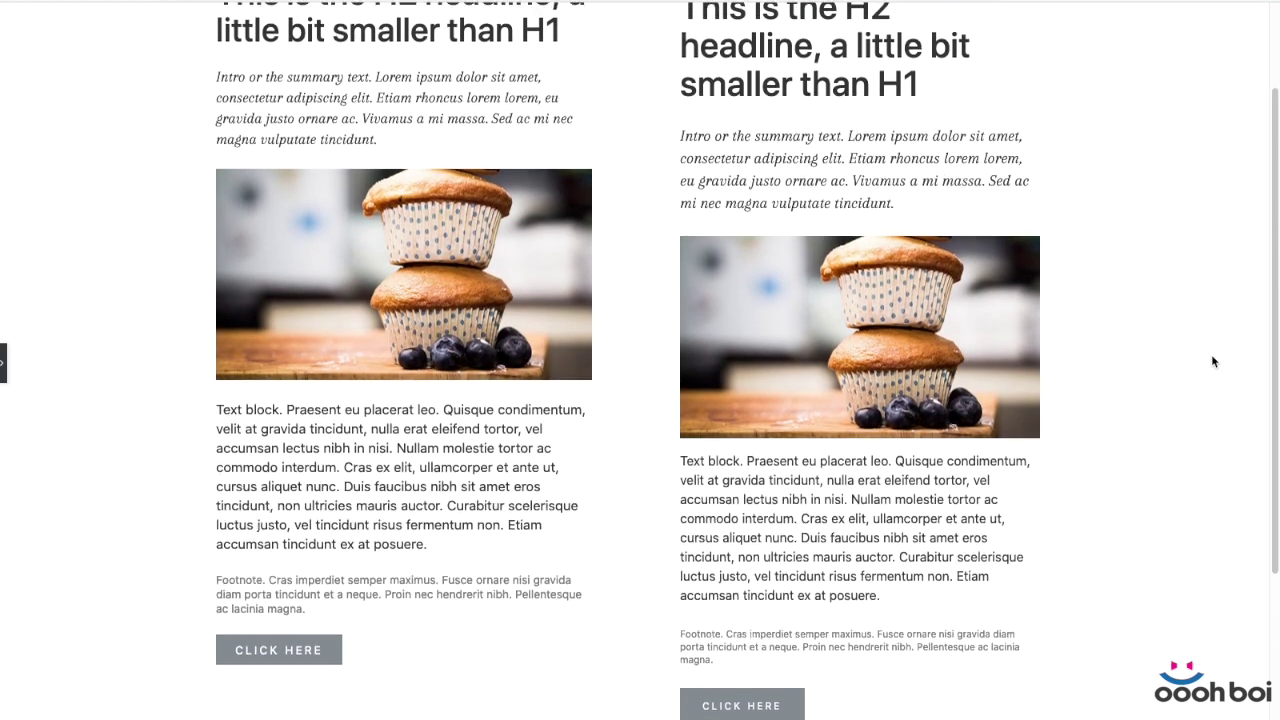
pyautogui.click(5, 375)
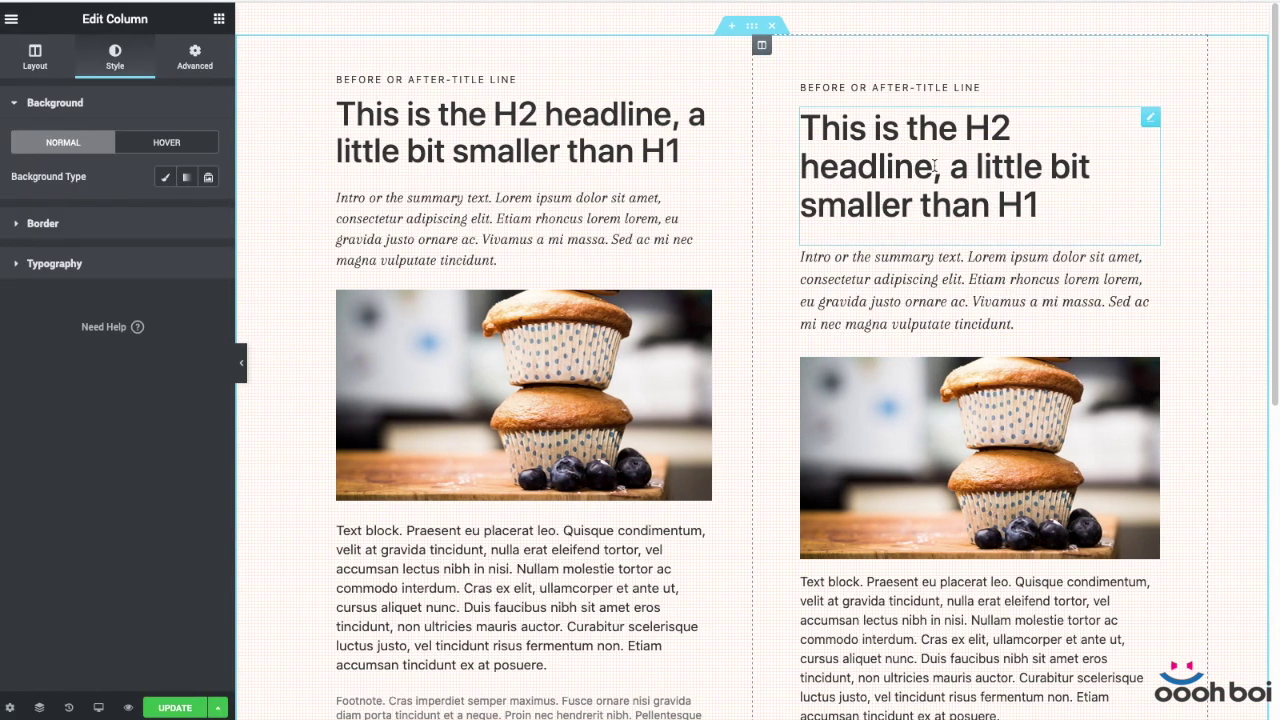
# - Zoom the browser in and scroll the right column to check its baseline alignment
pyautogui.hotkey('ctrl', '+')
pyautogui.hotkey('ctrl', '+')
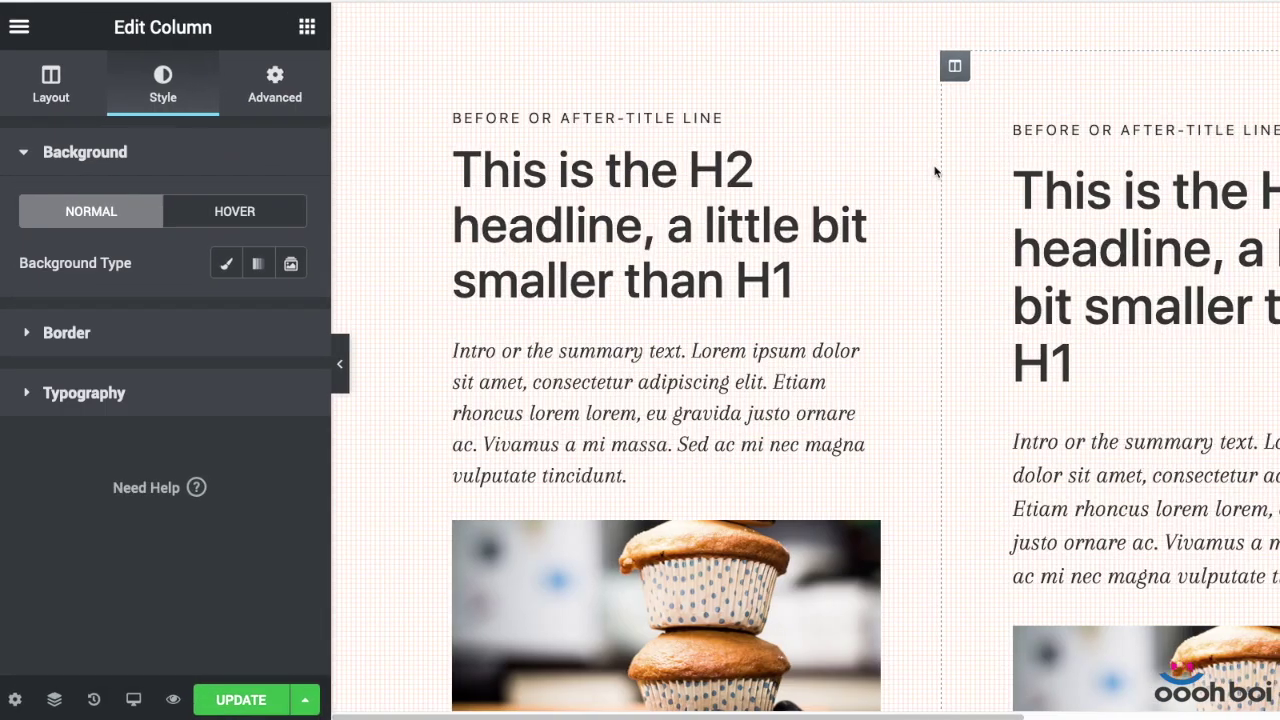
pyautogui.hscroll(5, 997, 237)
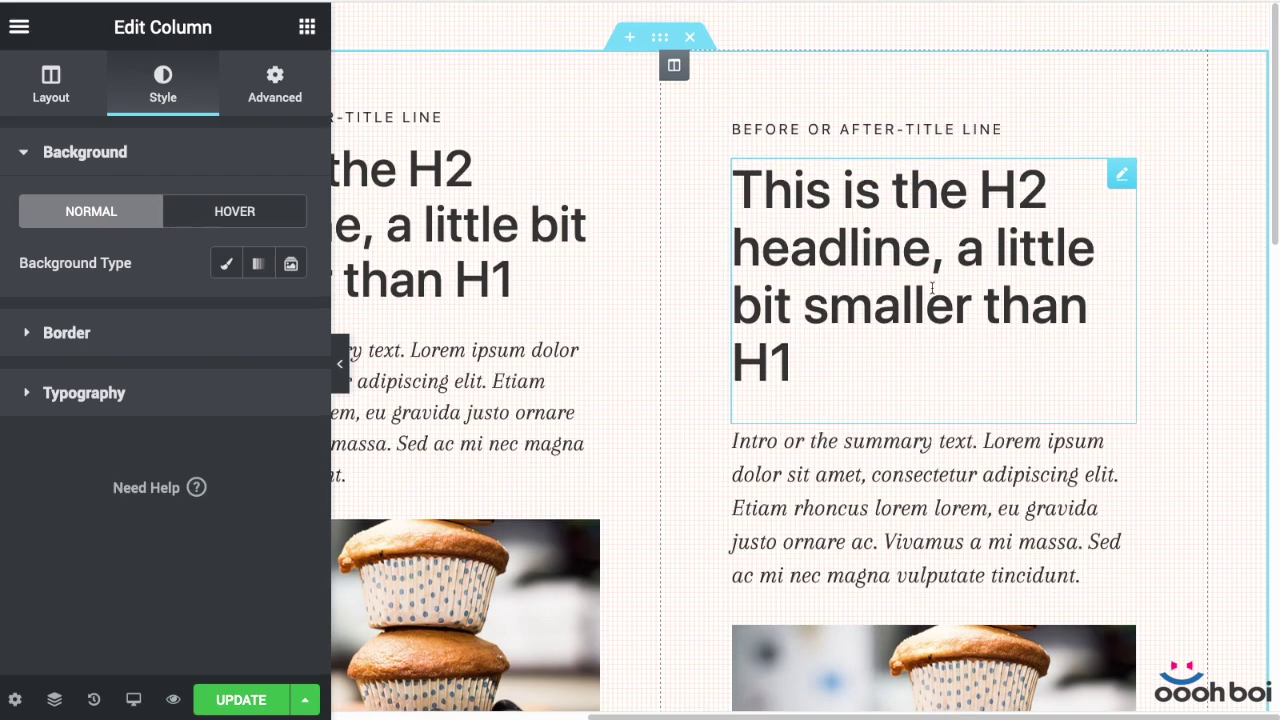
pyautogui.scroll(-2, 929, 289)
pyautogui.scroll(-10, 887, 388)
pyautogui.scroll(2, 770, 200)
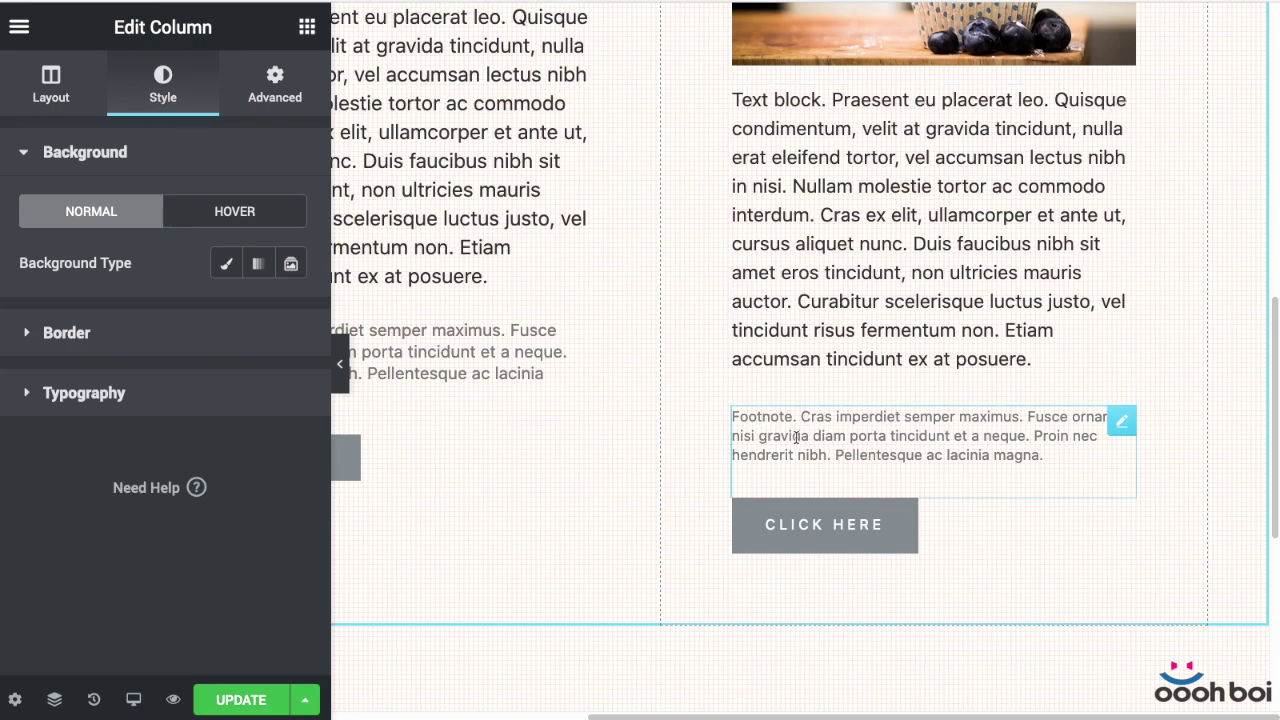
pyautogui.scroll(5, 882, 452)
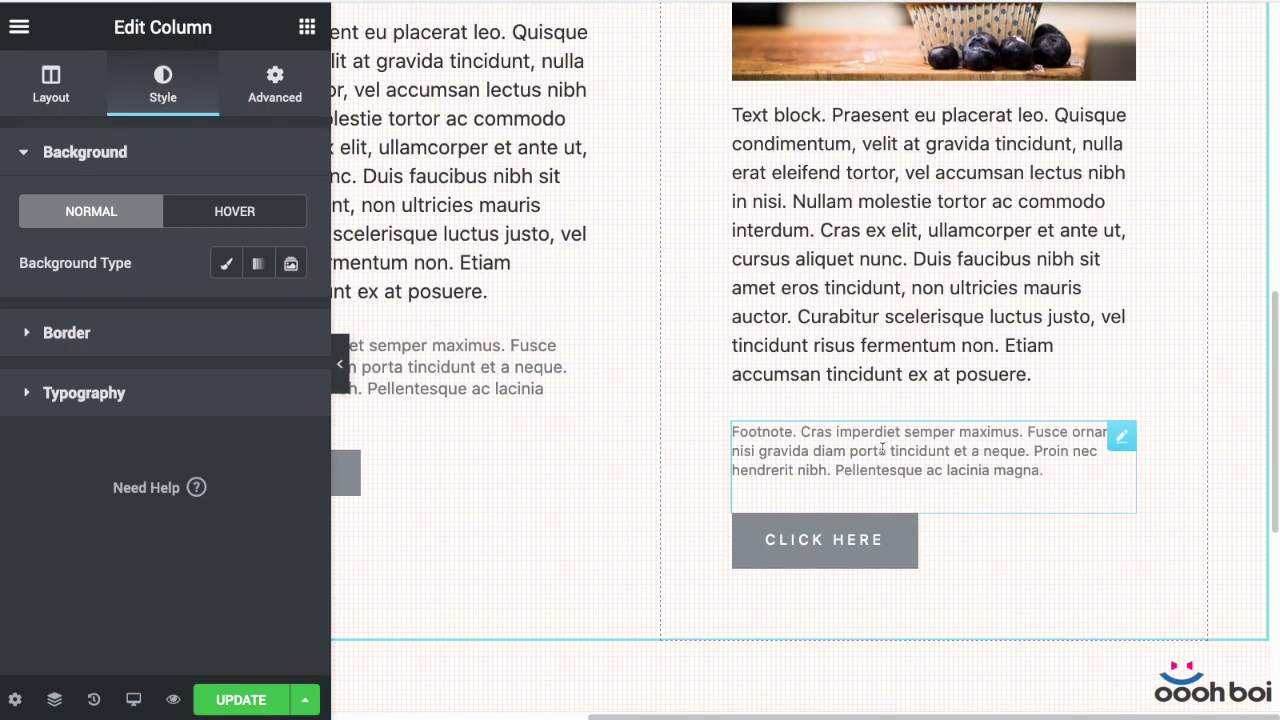
pyautogui.scroll(1, 883, 454)
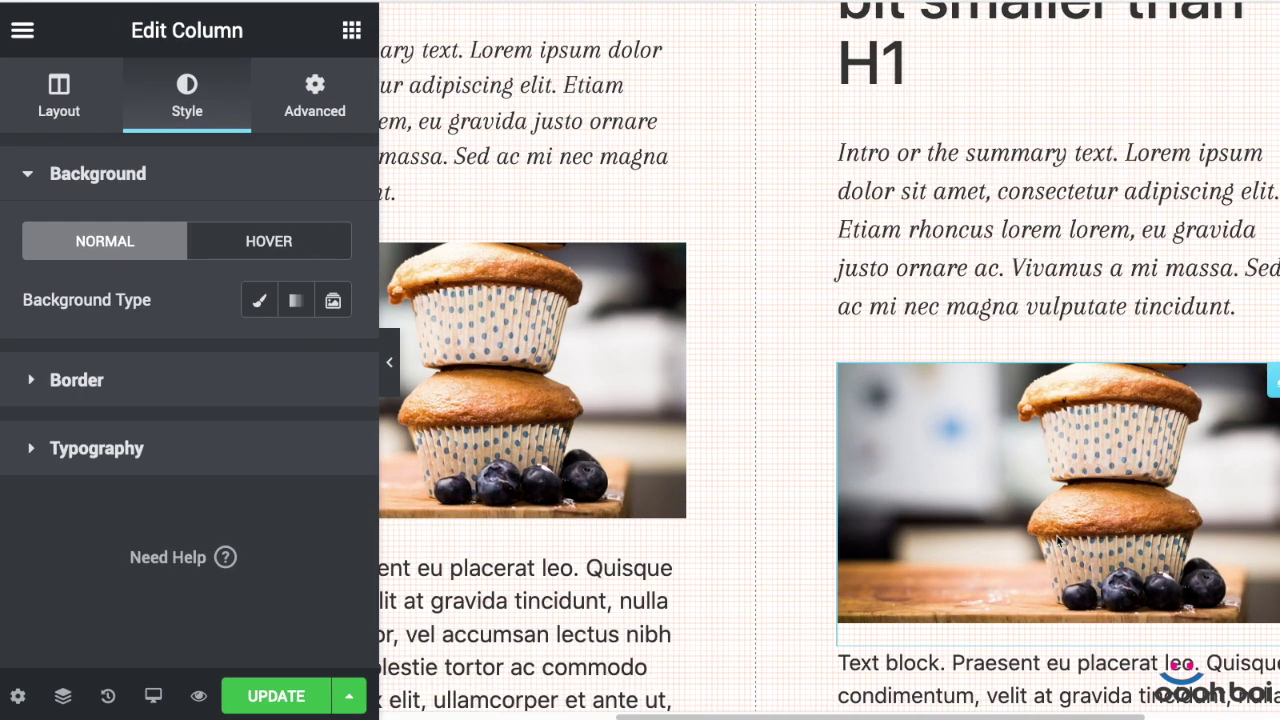
pyautogui.hscroll(3, 992, 509)
pyautogui.hscroll(2, 1058, 540)
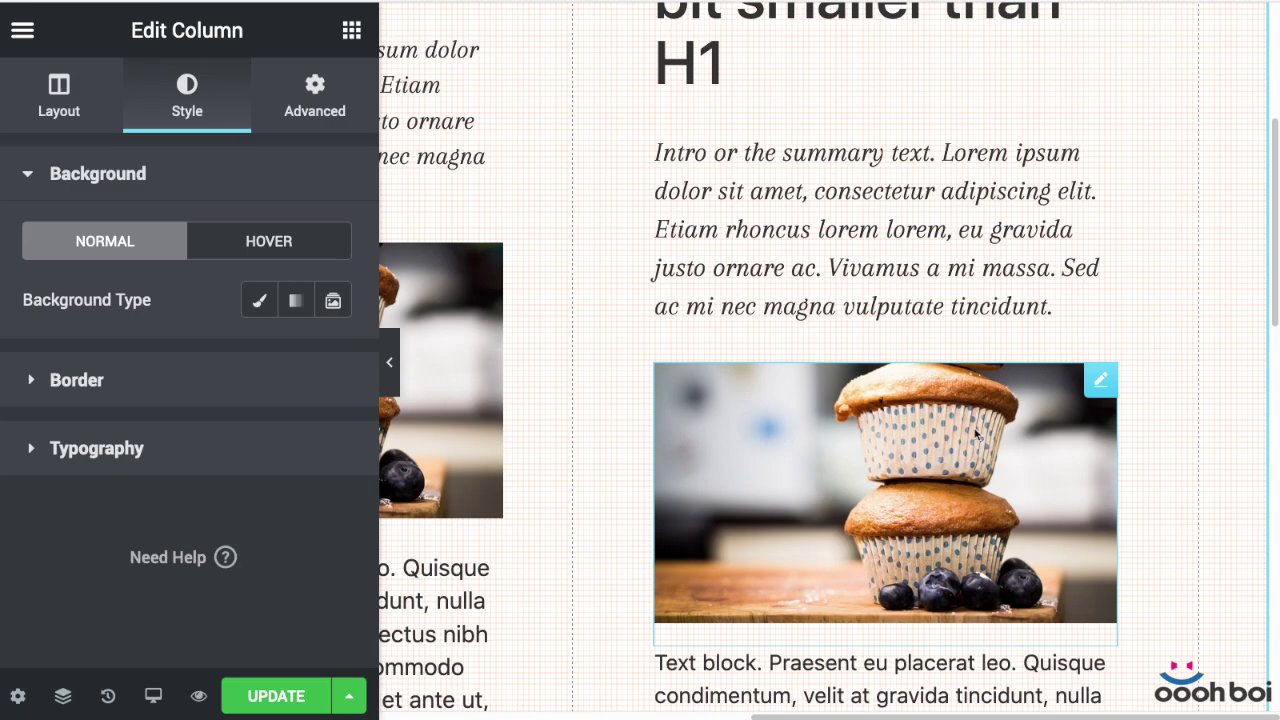
pyautogui.scroll(-3, 985, 483)
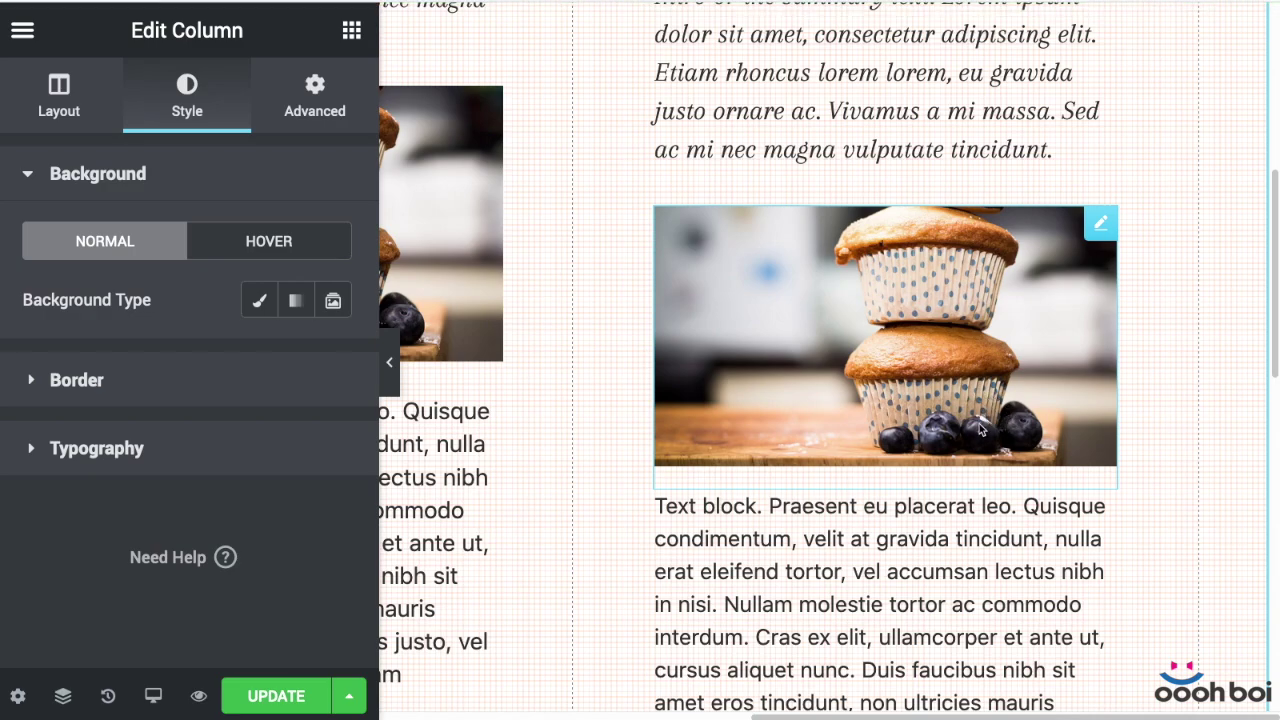
pyautogui.scroll(5, 984, 408)
pyautogui.scroll(-6, 983, 414)
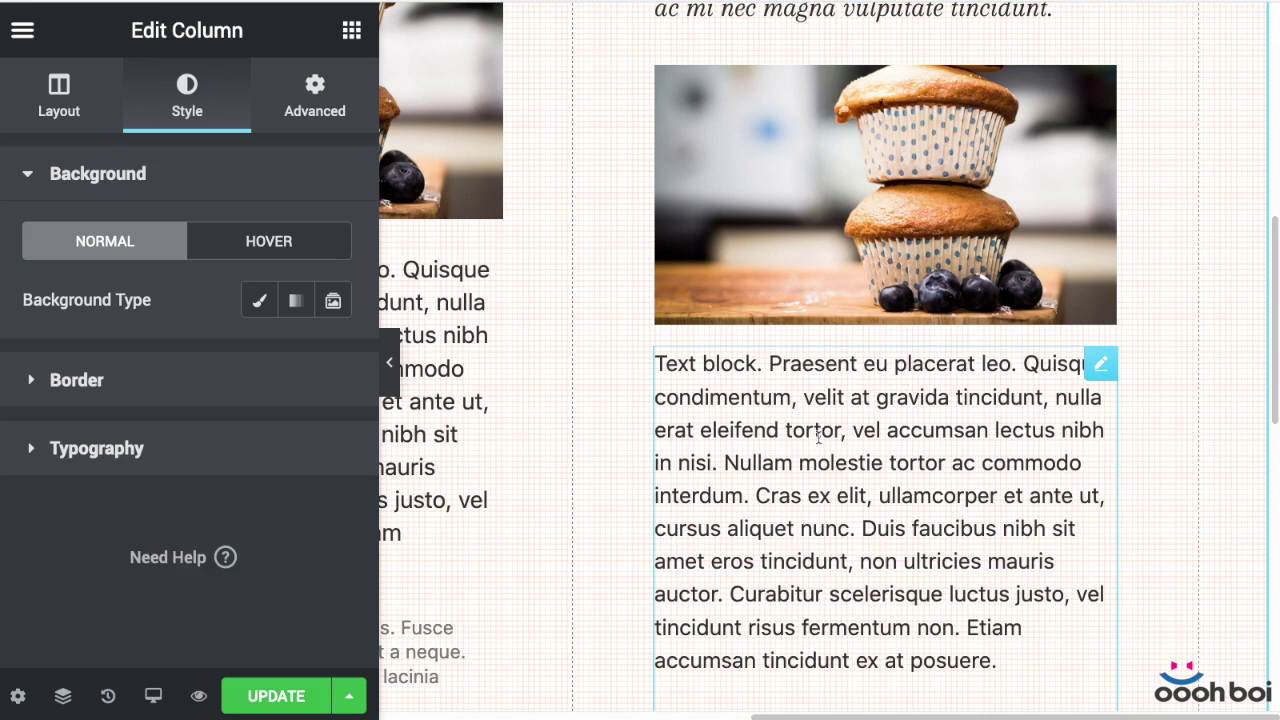
pyautogui.scroll(-2, 818, 436)
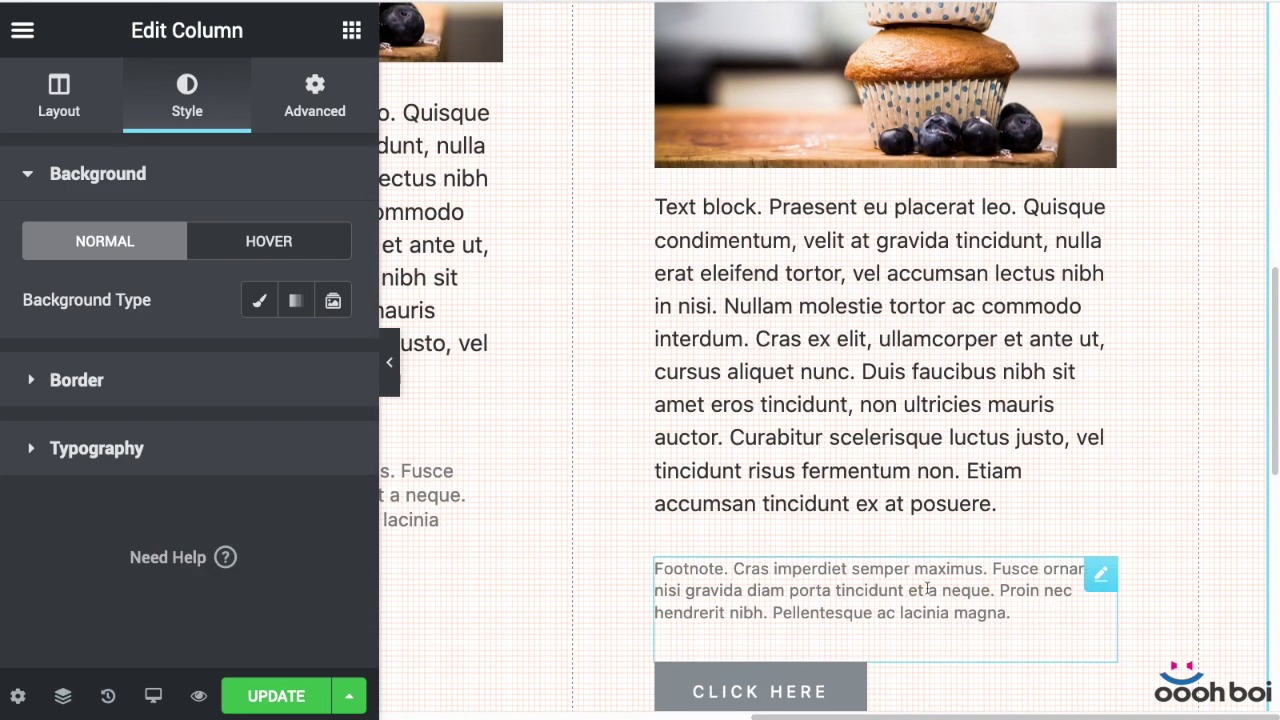
pyautogui.scroll(-1, 907, 601)
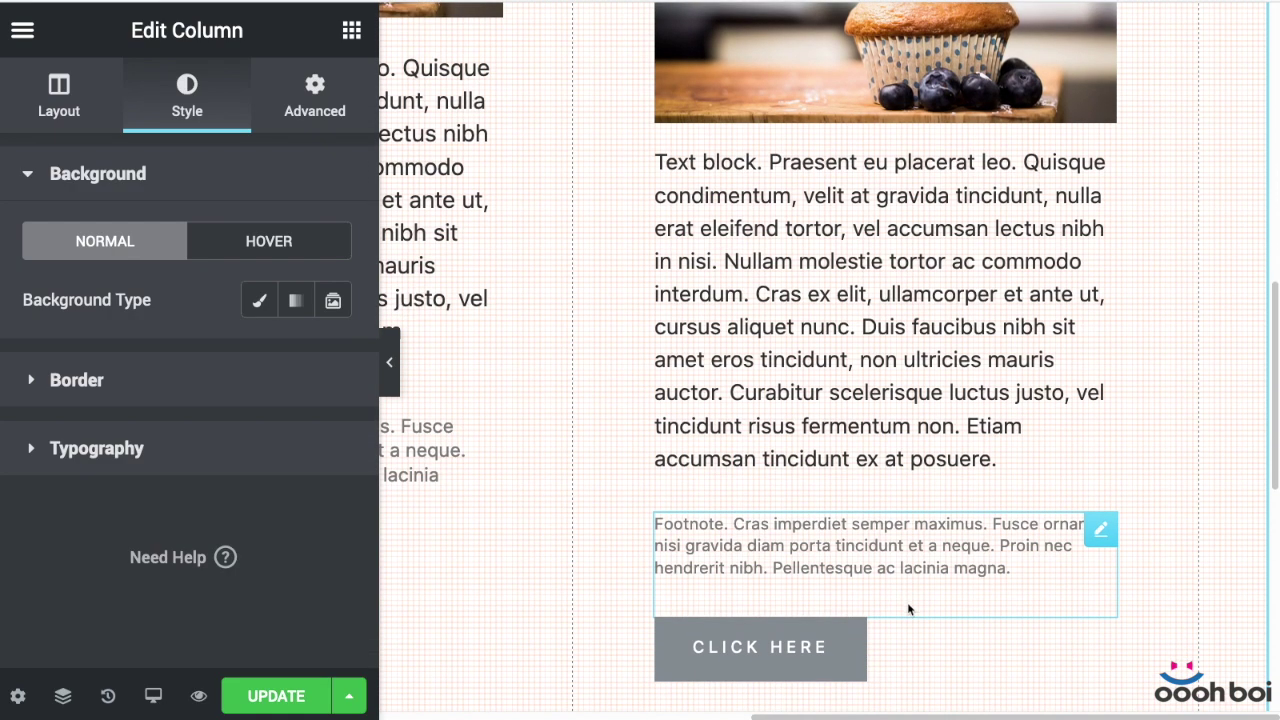
pyautogui.scroll(1, 907, 601)
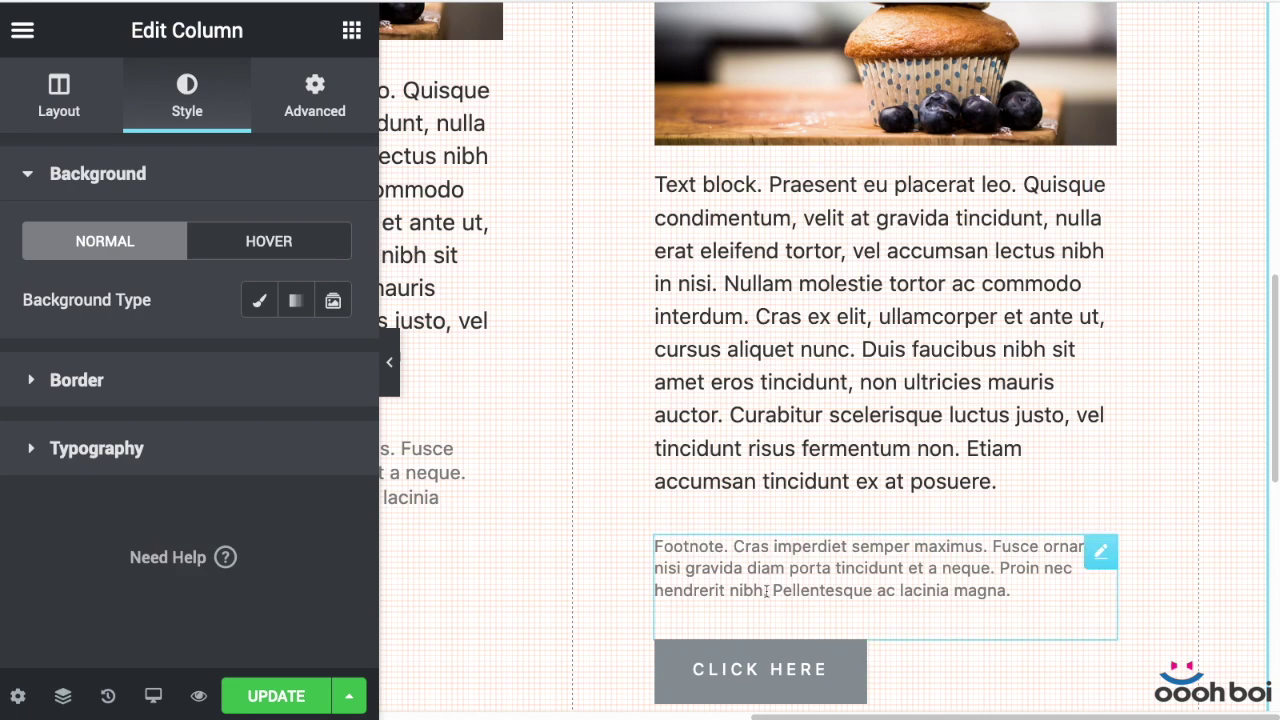
pyautogui.scroll(5, 816, 286)
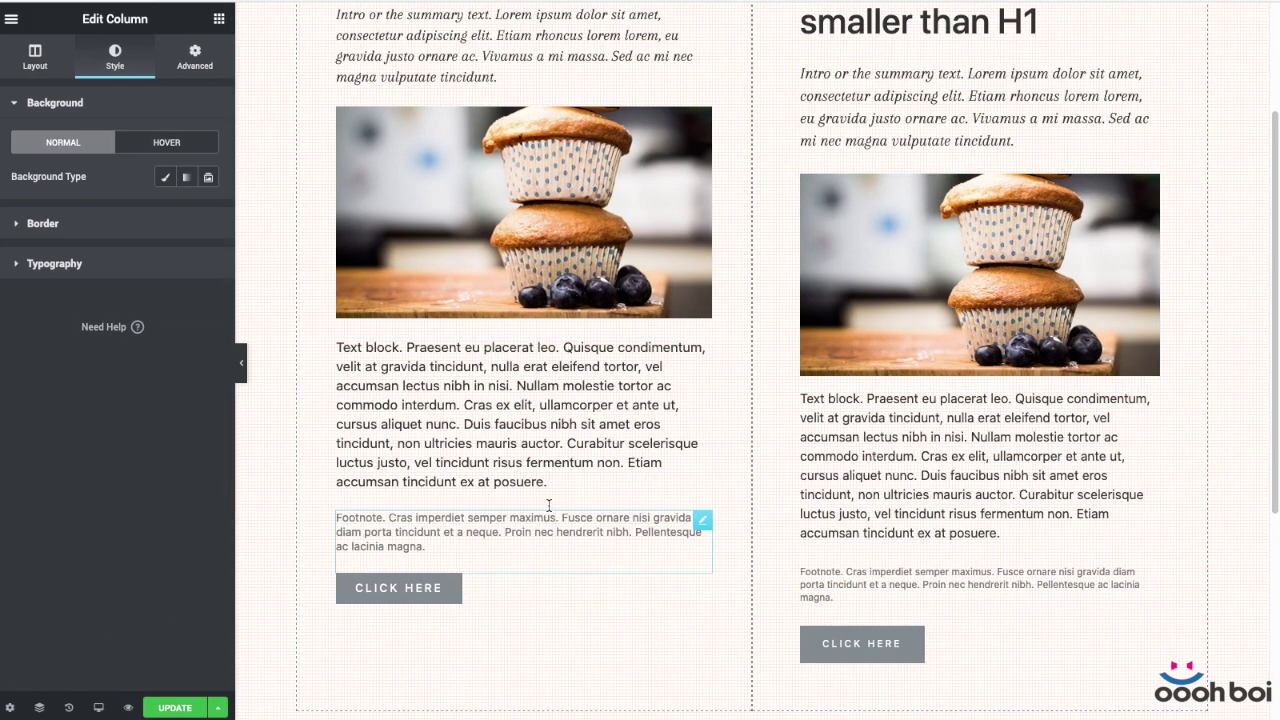
pyautogui.scroll(2, 690, 405)
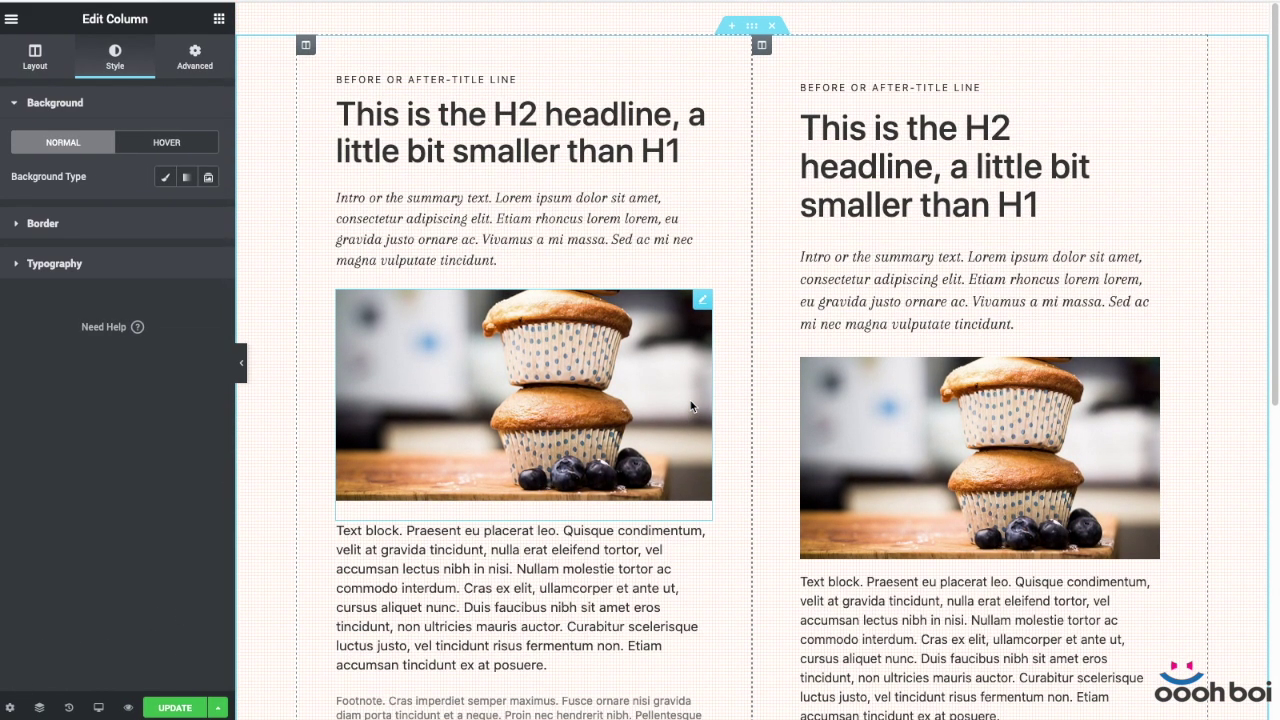
pyautogui.scroll(-2, 690, 405)
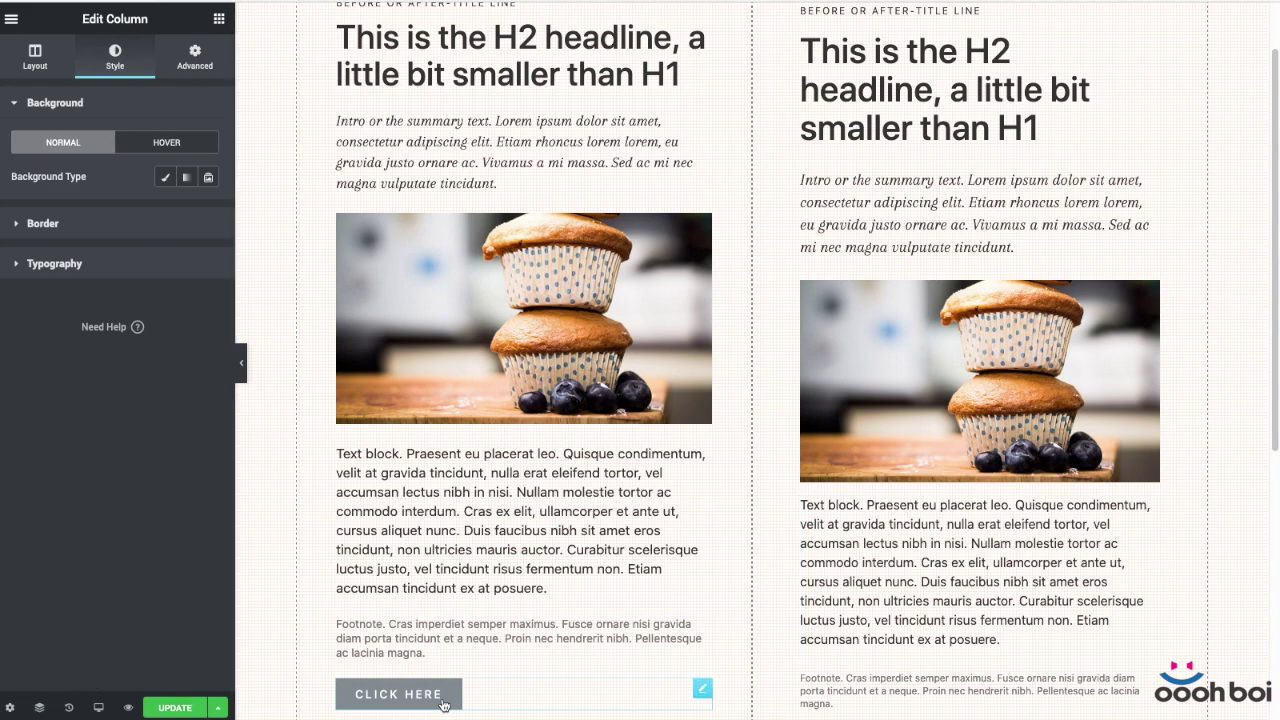
pyautogui.scroll(-2, 1057, 600)
pyautogui.scroll(3, 944, 311)
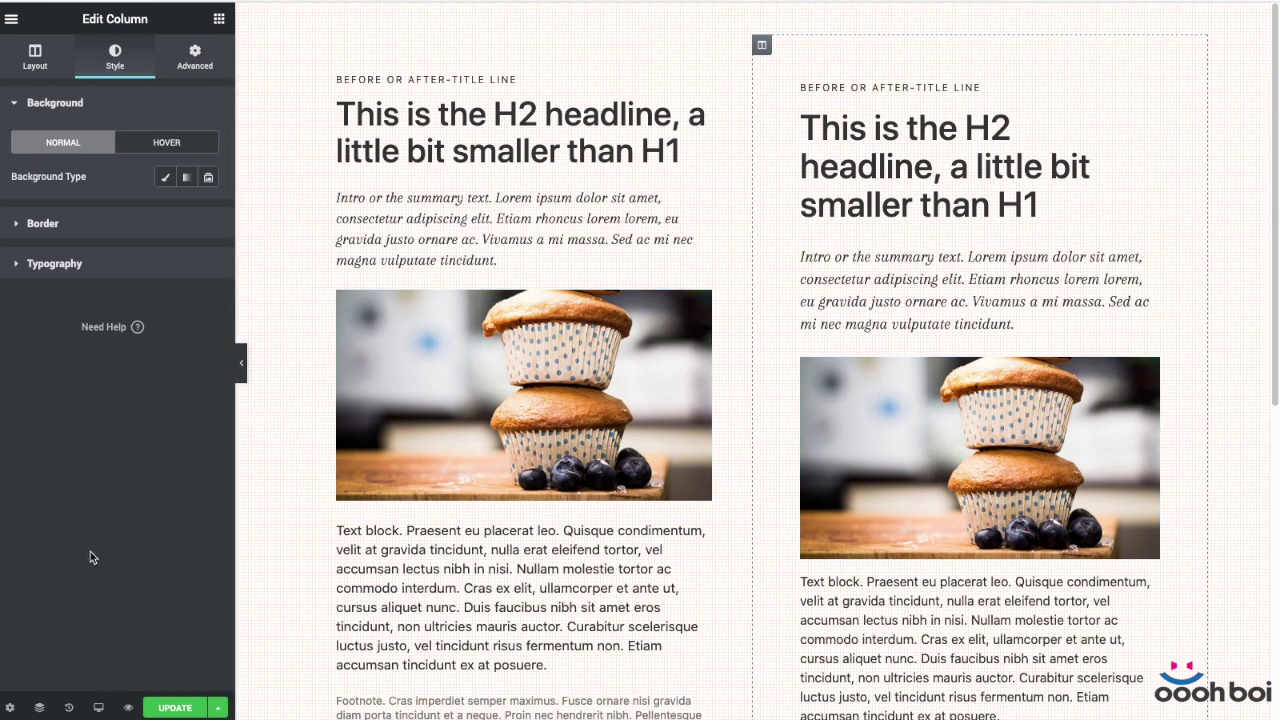
# - Open Page Settings, then the Elementor main menu
pyautogui.click(11, 708)
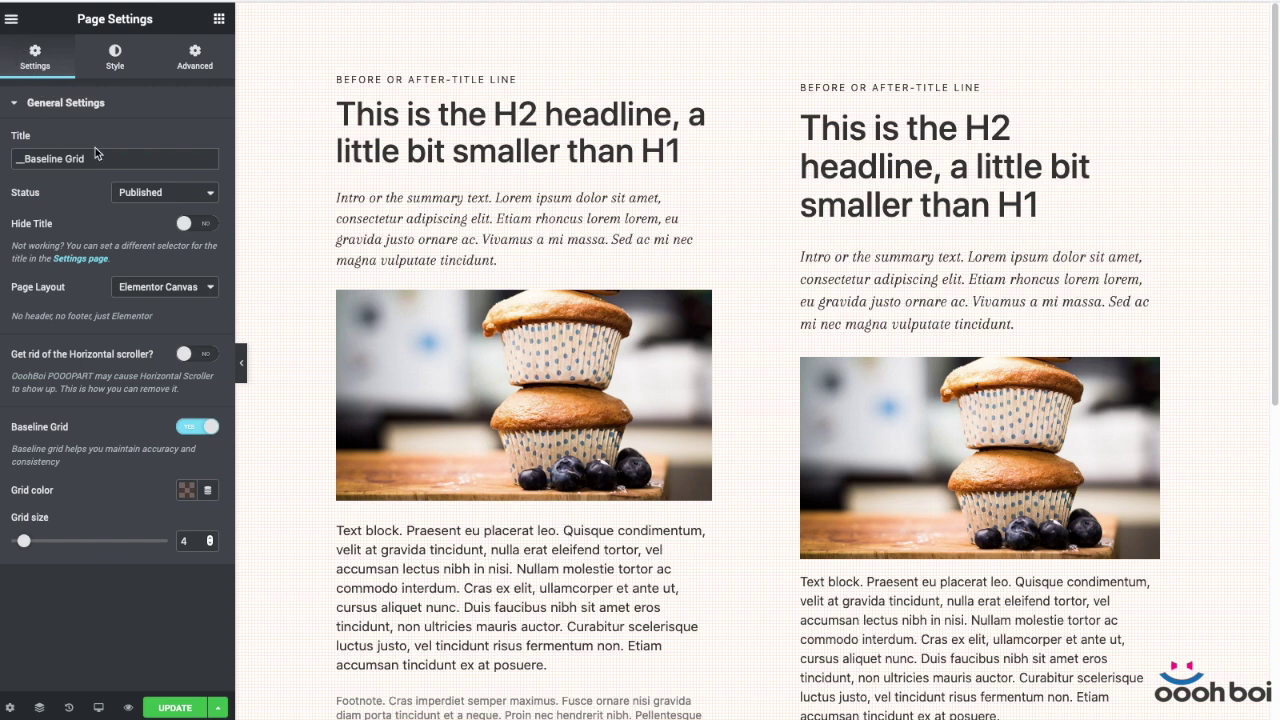
pyautogui.click(11, 18)
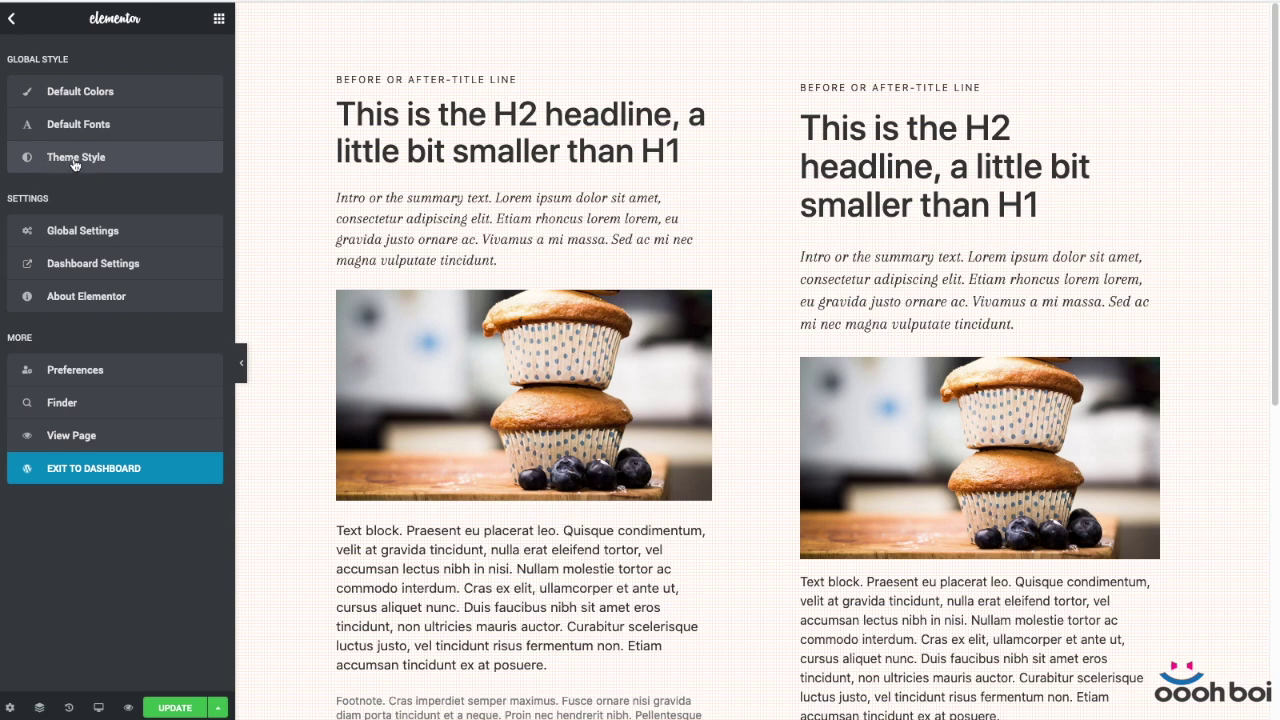
# - Open Theme Style and expand its Typography, Buttons, Form Fields, Images and Background sections
pyautogui.click(111, 161)
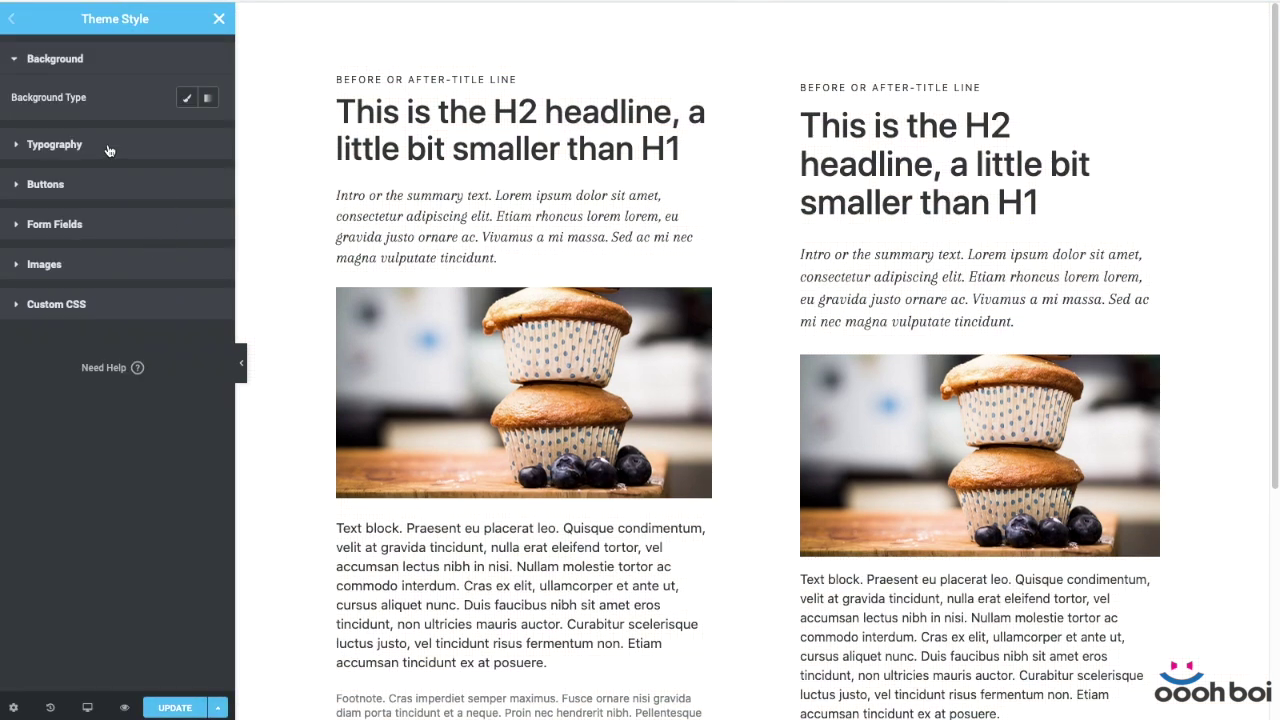
pyautogui.click(116, 148)
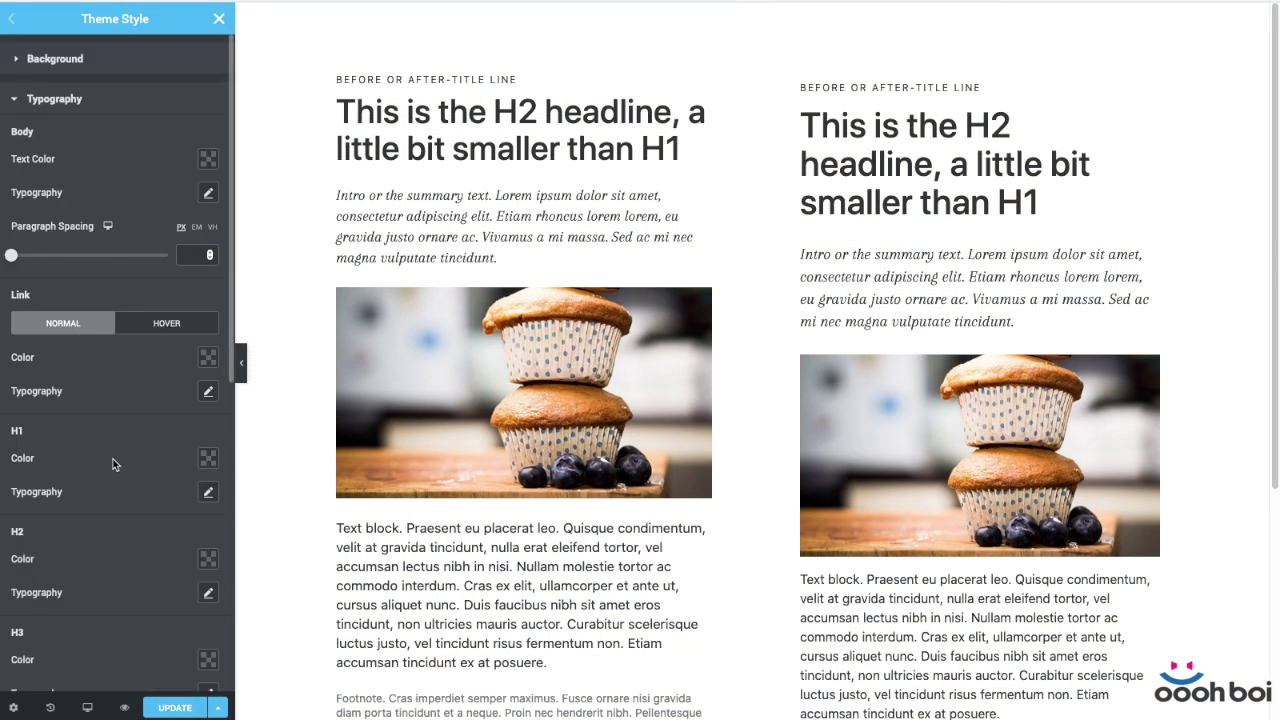
pyautogui.scroll(-2, 114, 455)
pyautogui.scroll(-5, 108, 400)
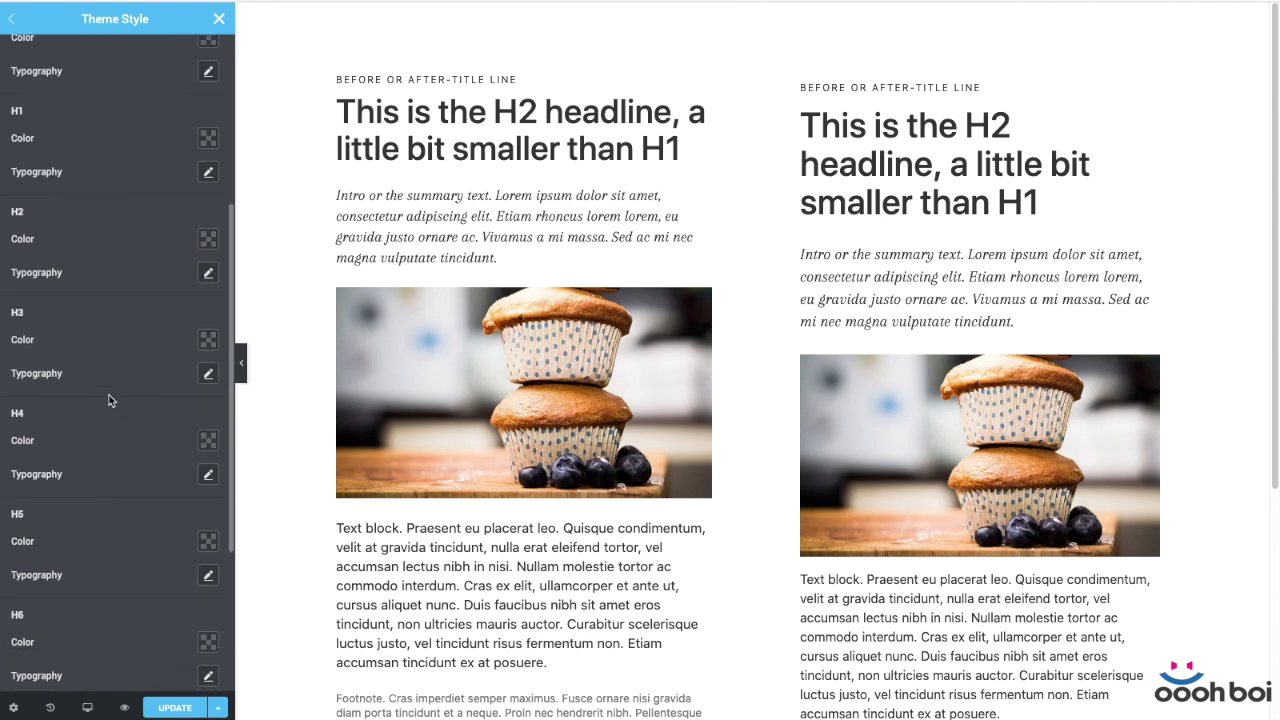
pyautogui.click(97, 465)
pyautogui.scroll(-2, 125, 444)
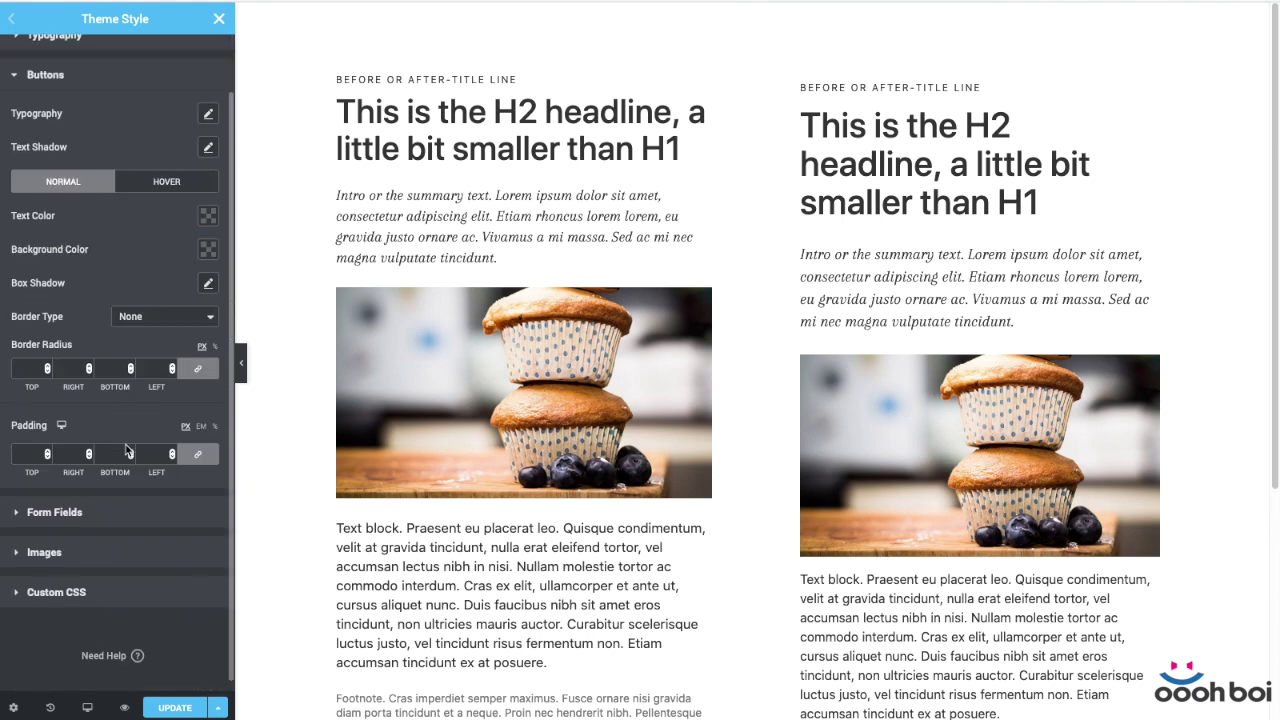
pyautogui.click(131, 505)
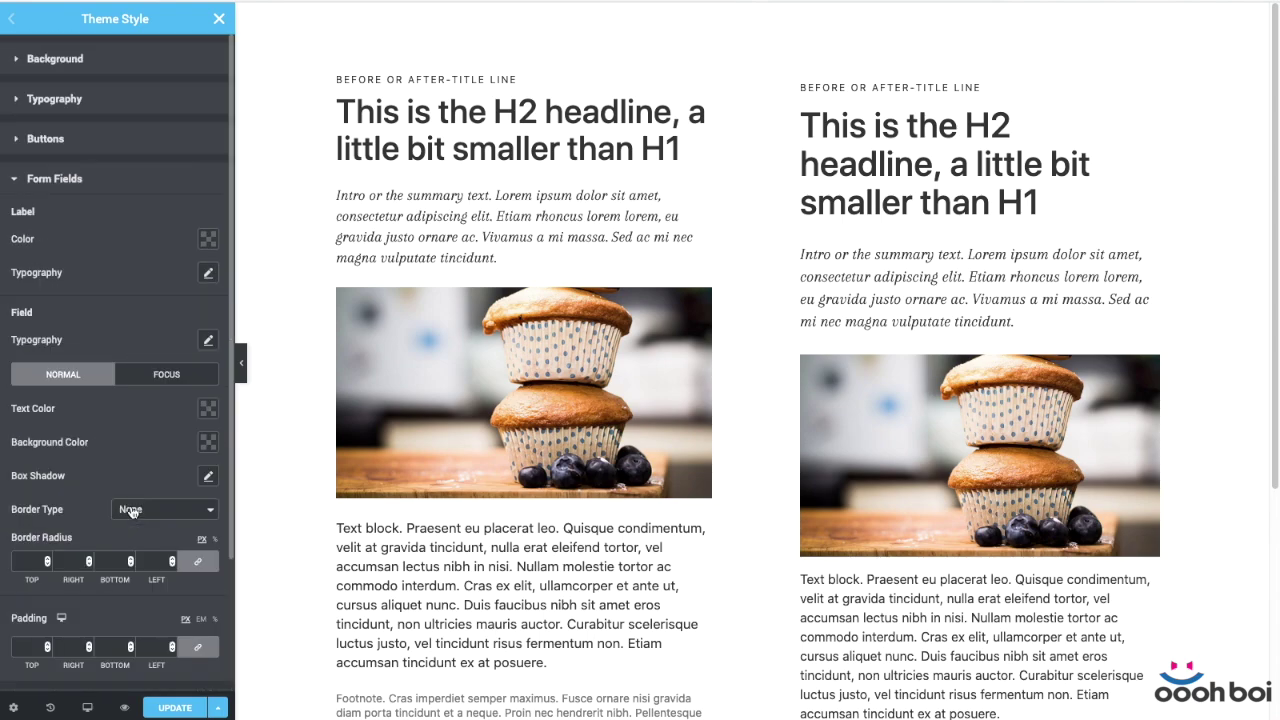
pyautogui.scroll(-3, 131, 506)
pyautogui.click(87, 544)
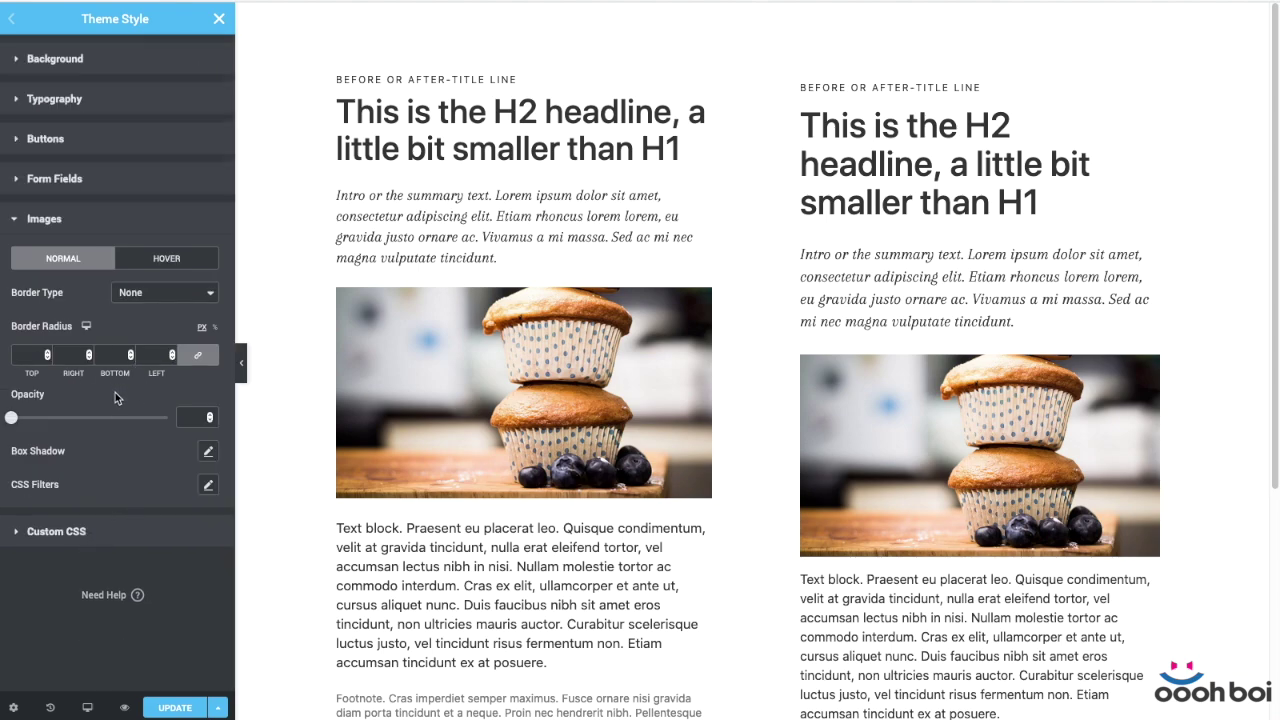
pyautogui.click(71, 59)
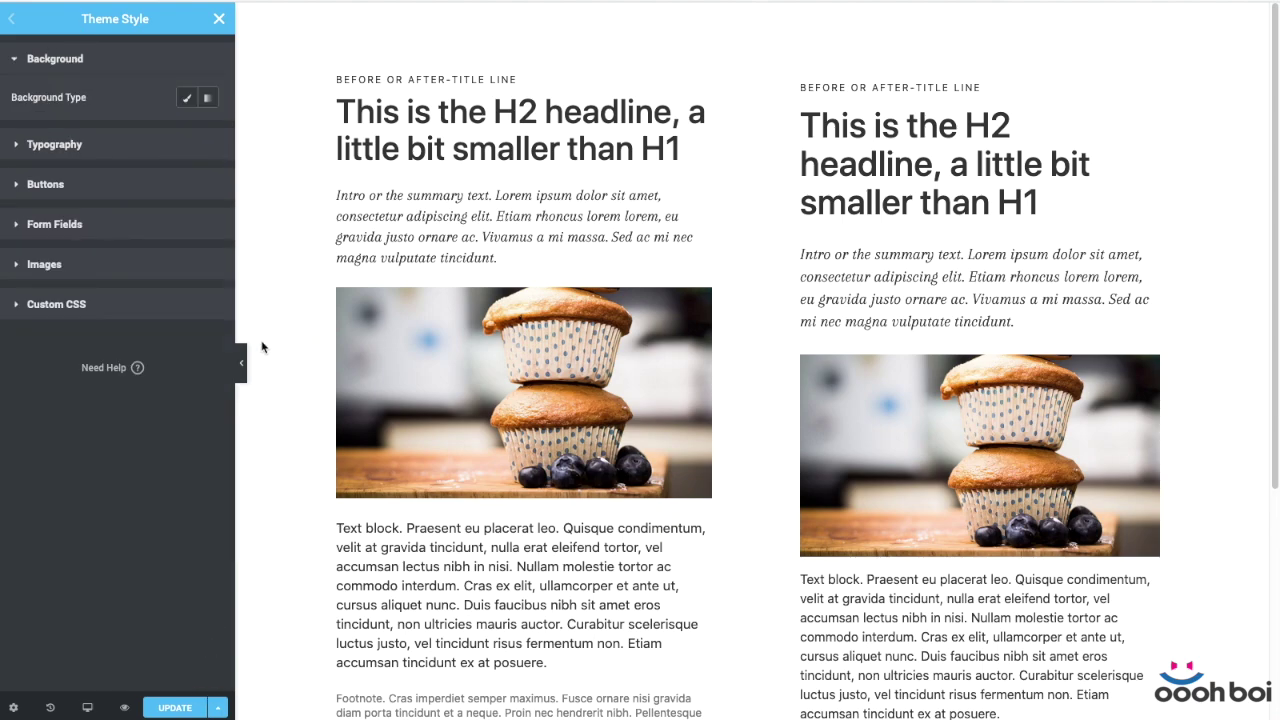
# - Collapse the editing panel and scroll through the full-width preview of both columns
pyautogui.moveTo(236, 357); pyautogui.dragTo(233, 357)
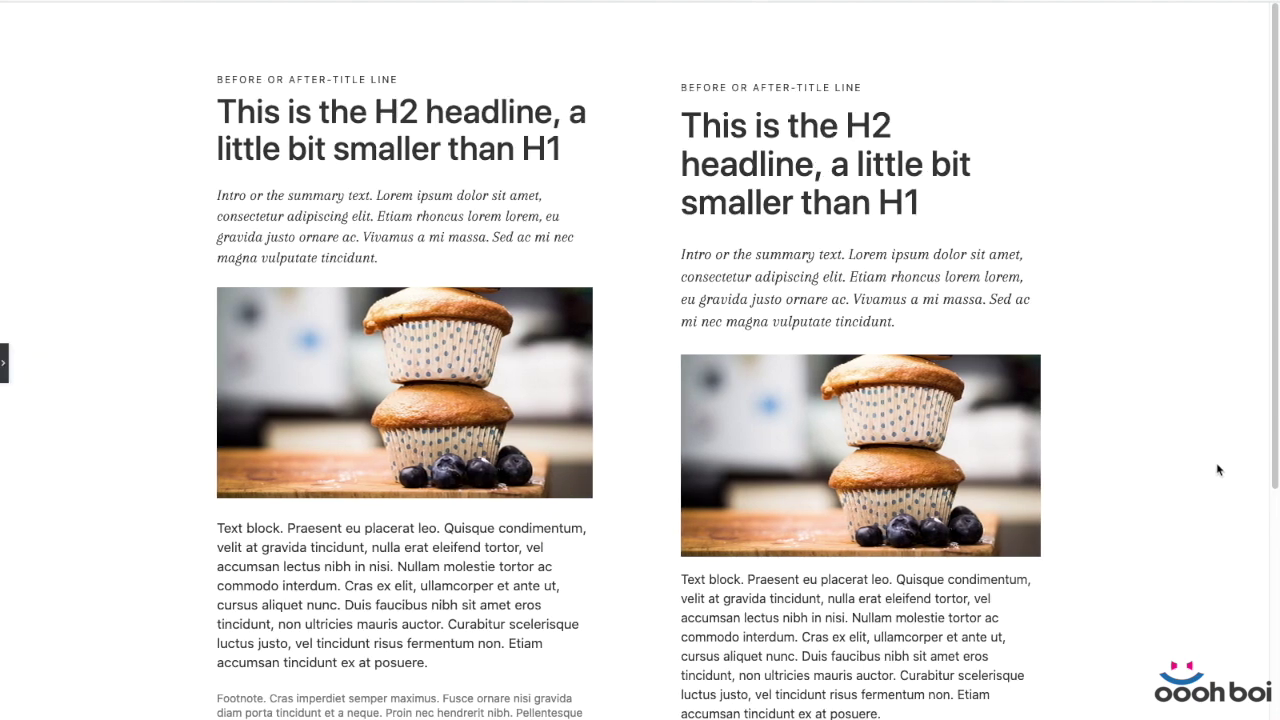
pyautogui.scroll(-3, 1173, 456)
pyautogui.scroll(-5, 1173, 456)
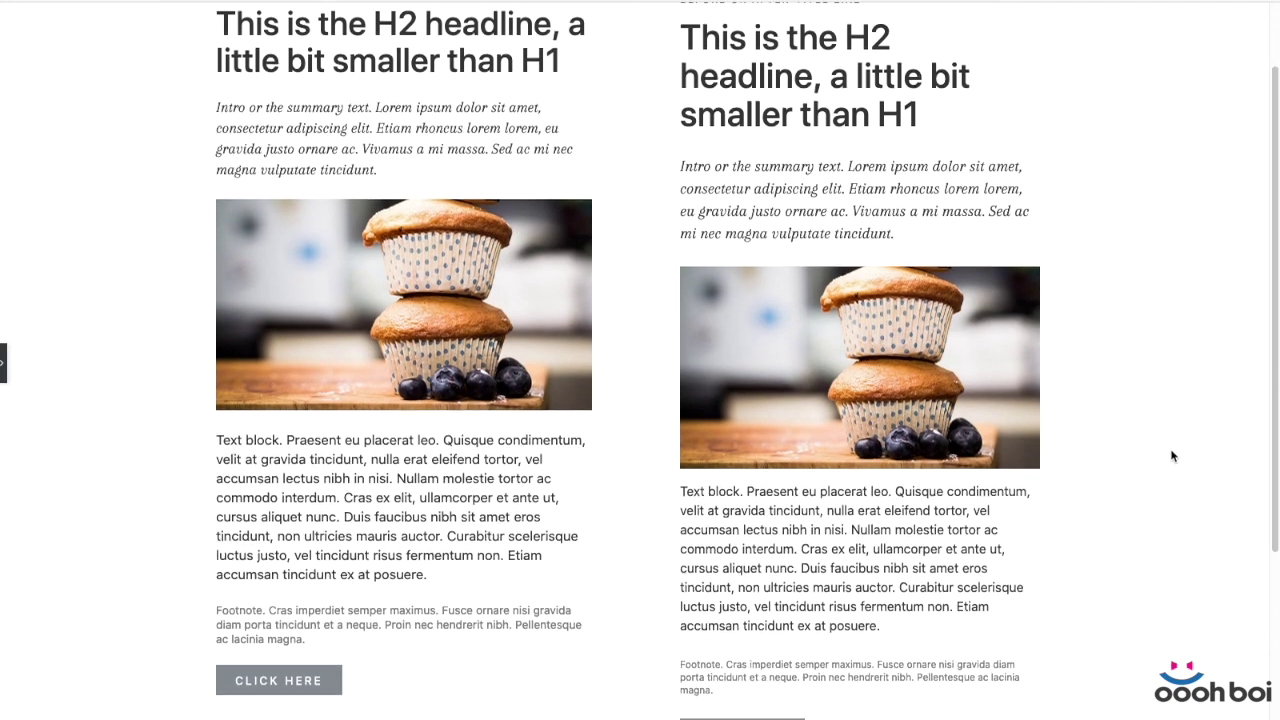
pyautogui.scroll(5, 1173, 456)
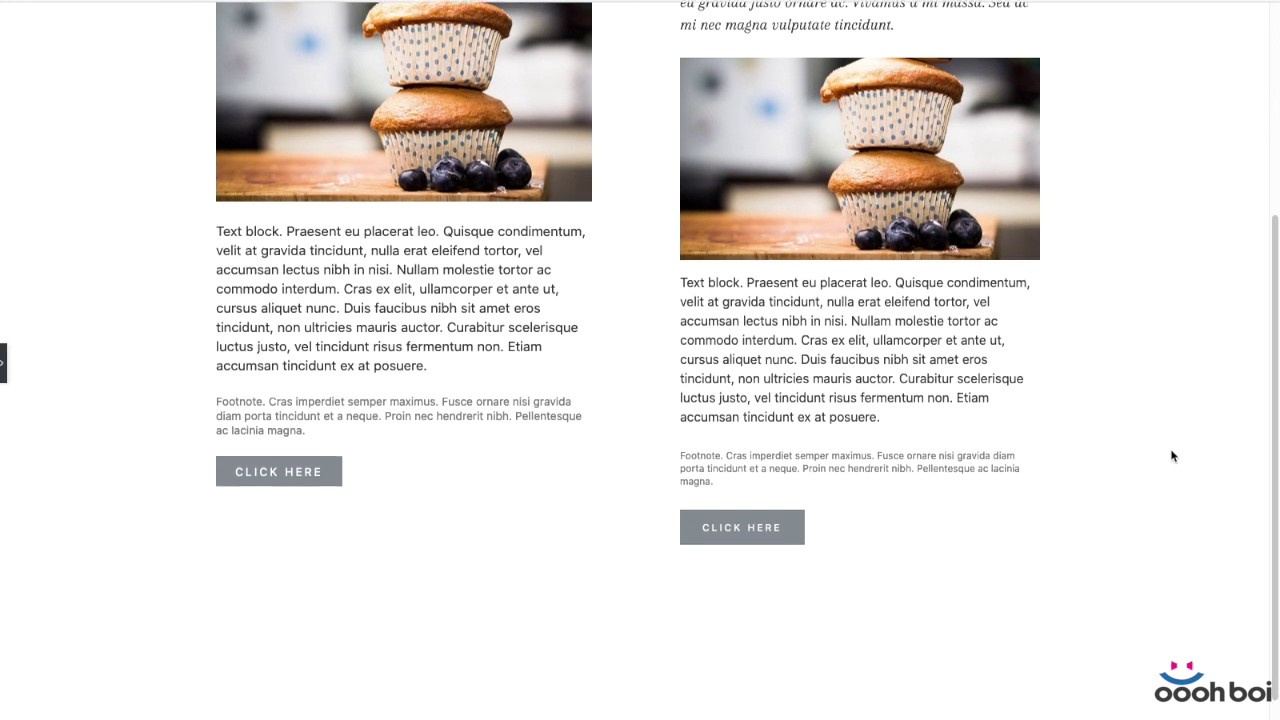
pyautogui.scroll(-2, 1173, 456)
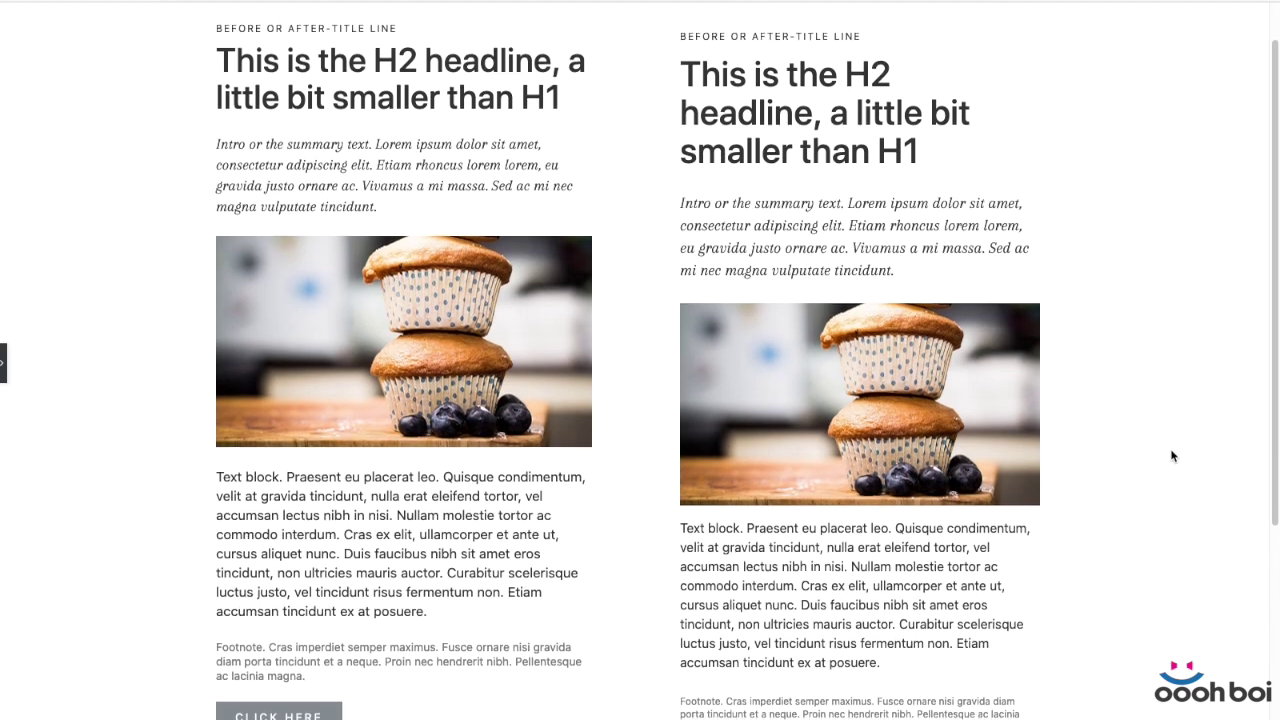
pyautogui.scroll(-2, 1173, 456)
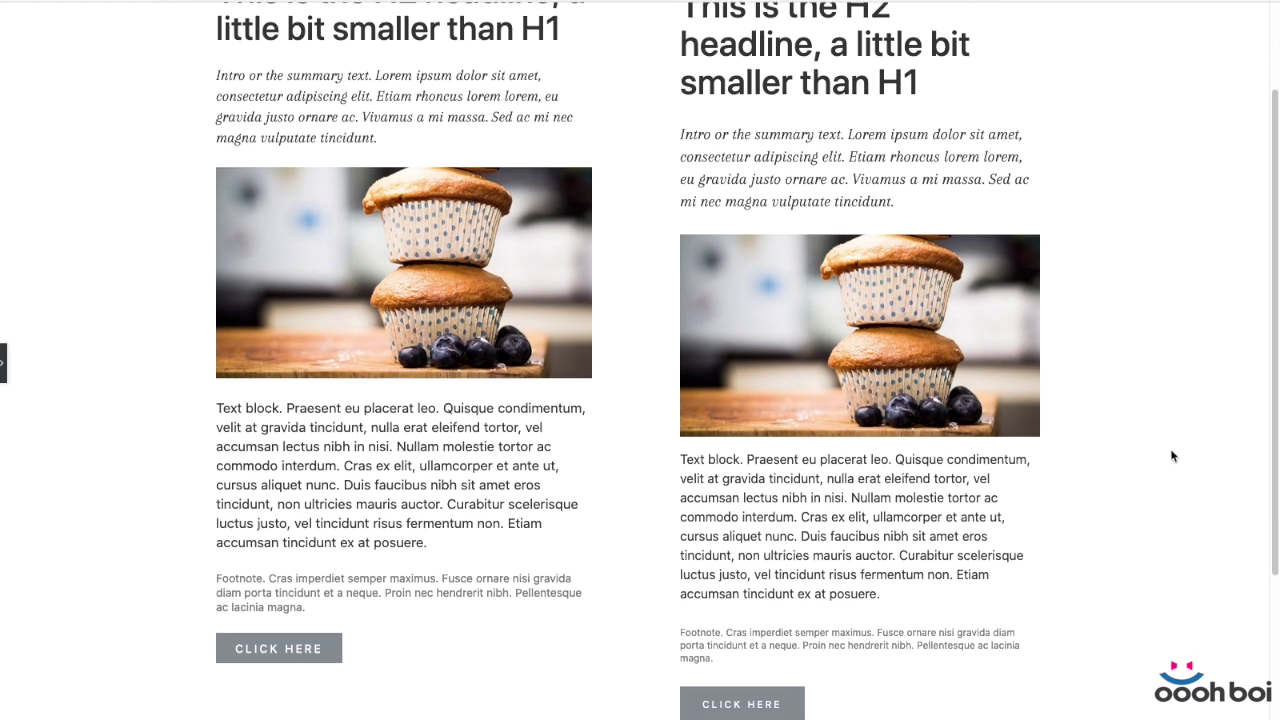
pyautogui.scroll(4, 1173, 456)
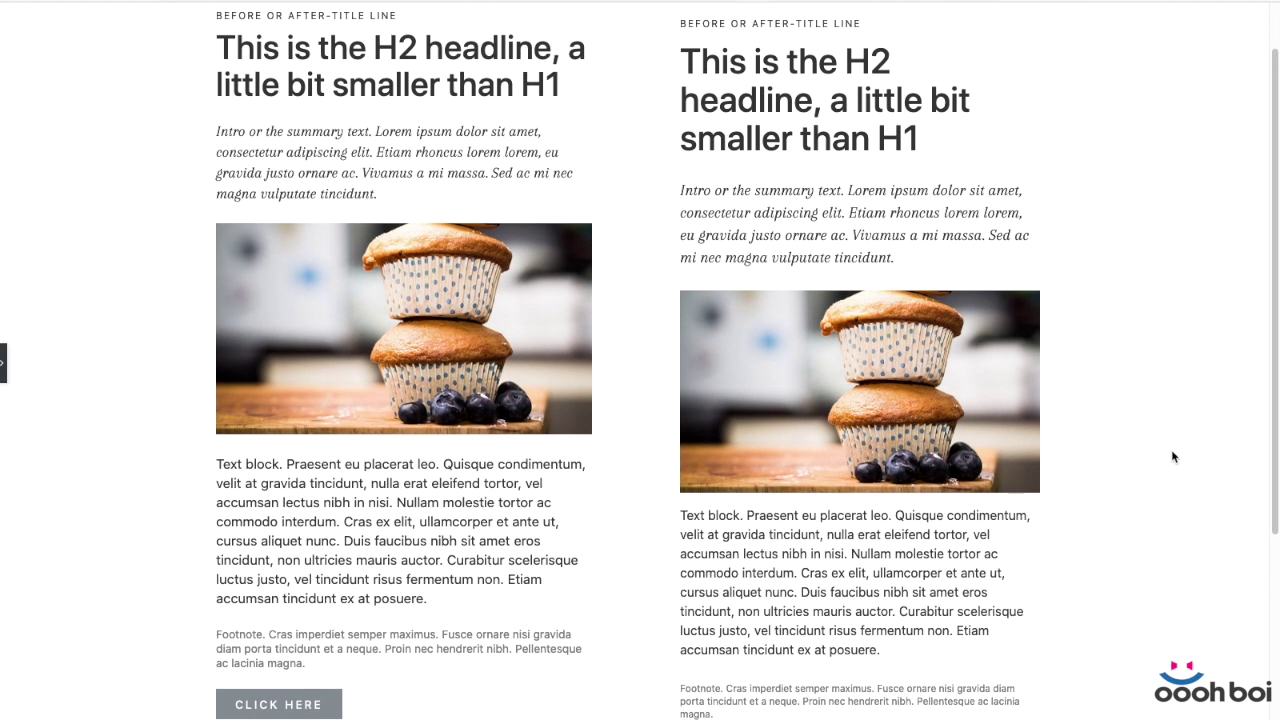
pyautogui.scroll(-2, 1173, 456)
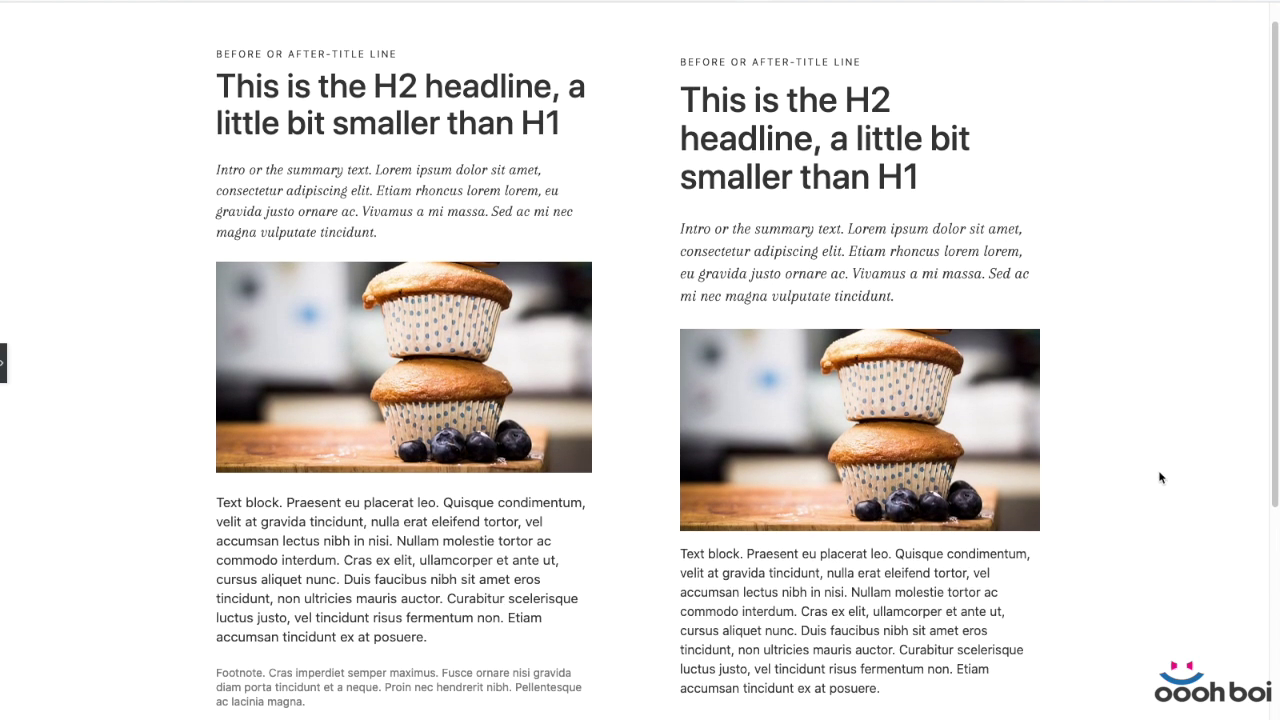
pyautogui.scroll(-3, 1137, 505)
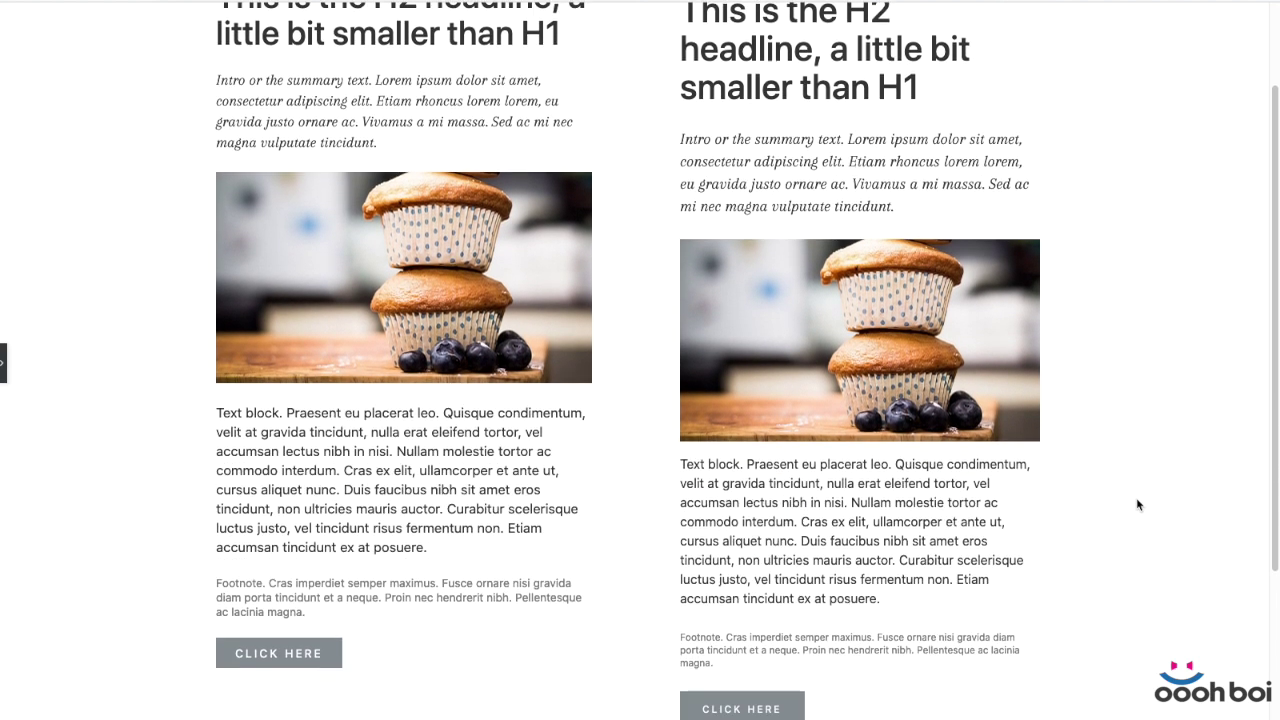
pyautogui.scroll(4, 1137, 505)
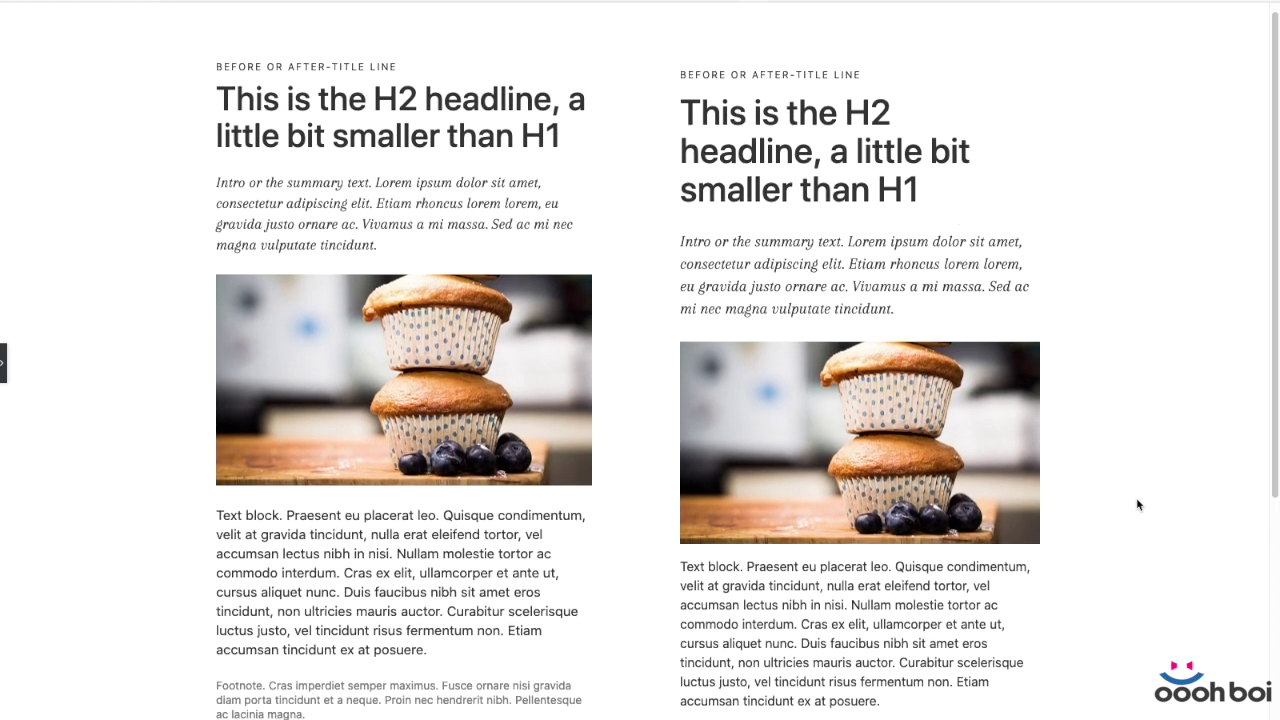
pyautogui.scroll(-1, 1138, 426)
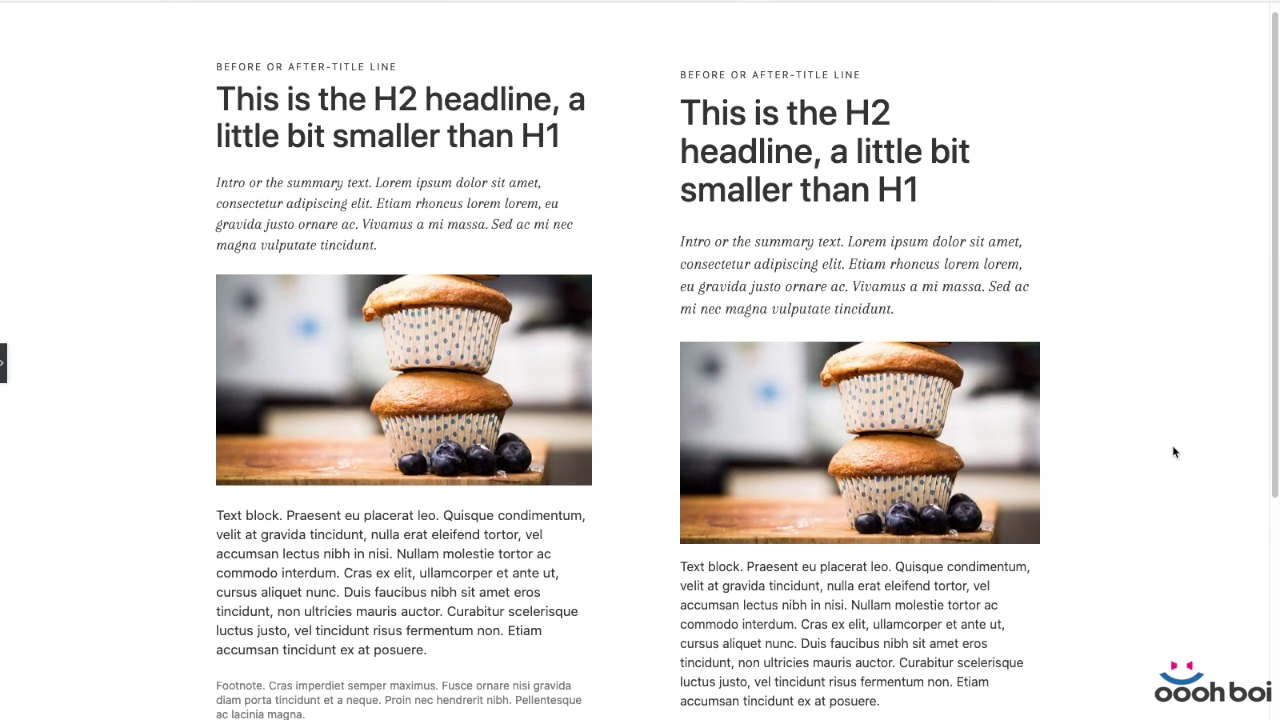